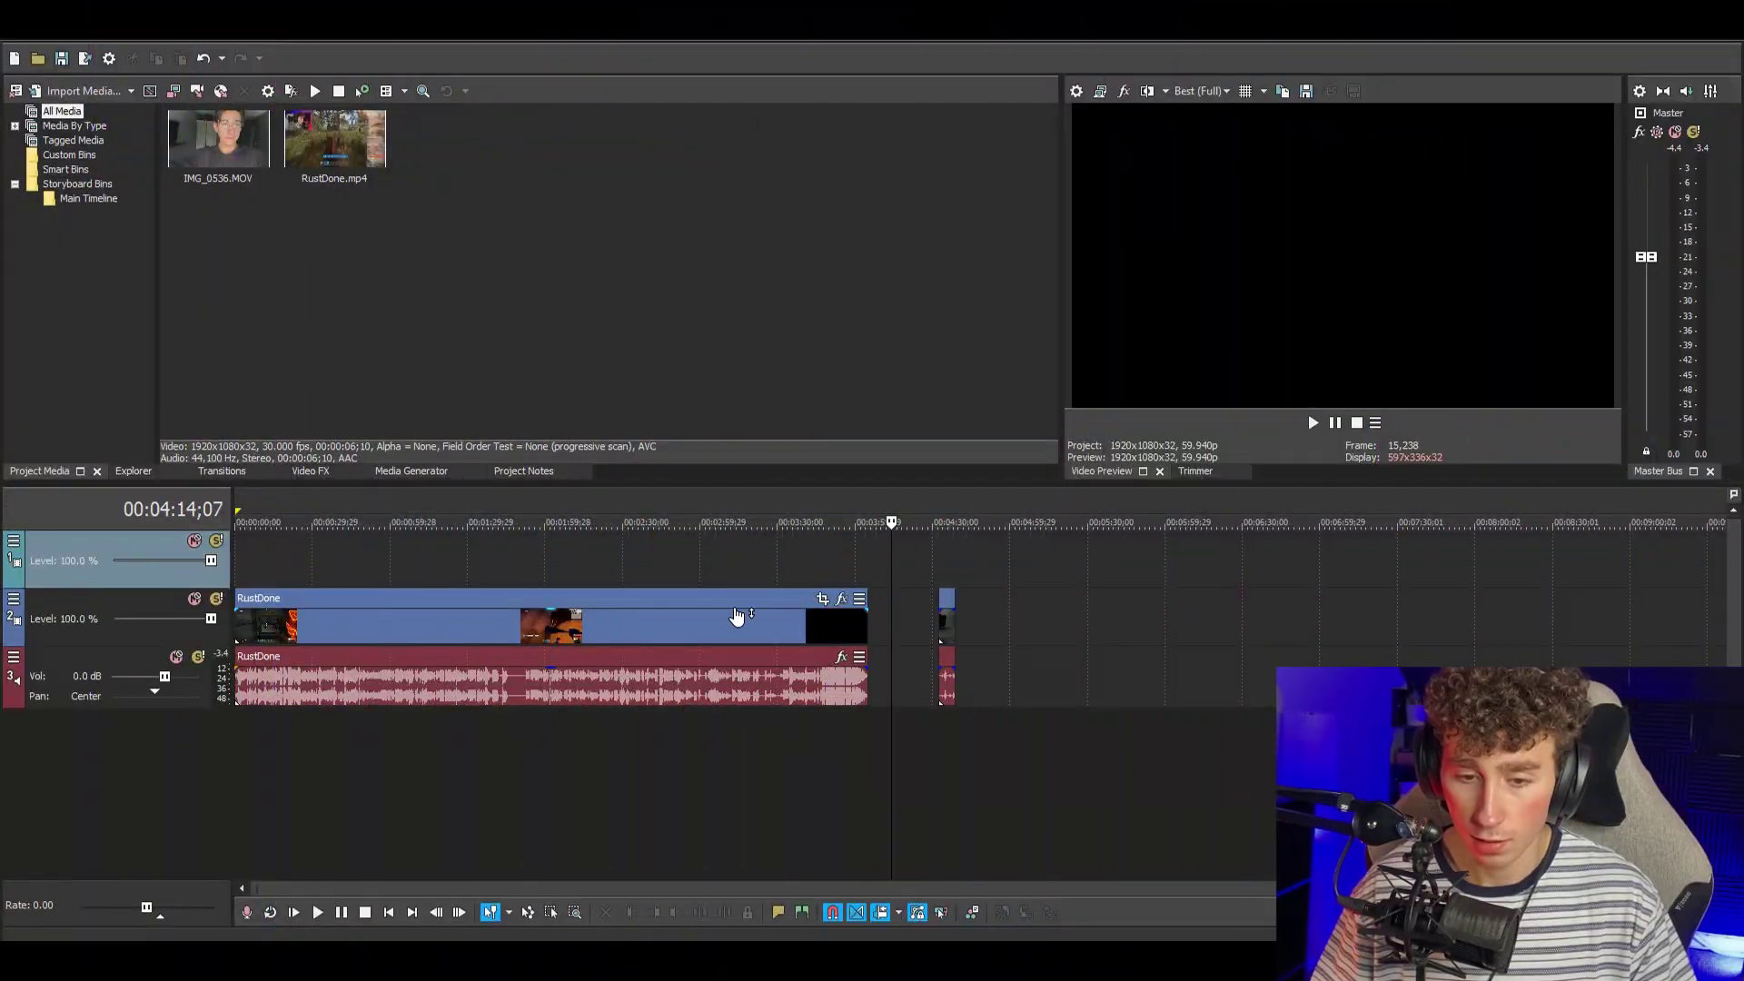
# - Select the RustDone gameplay event and place IMG_0536.MOV right after it on the timeline
pyautogui.click(521, 629)
pyautogui.click(420, 616)
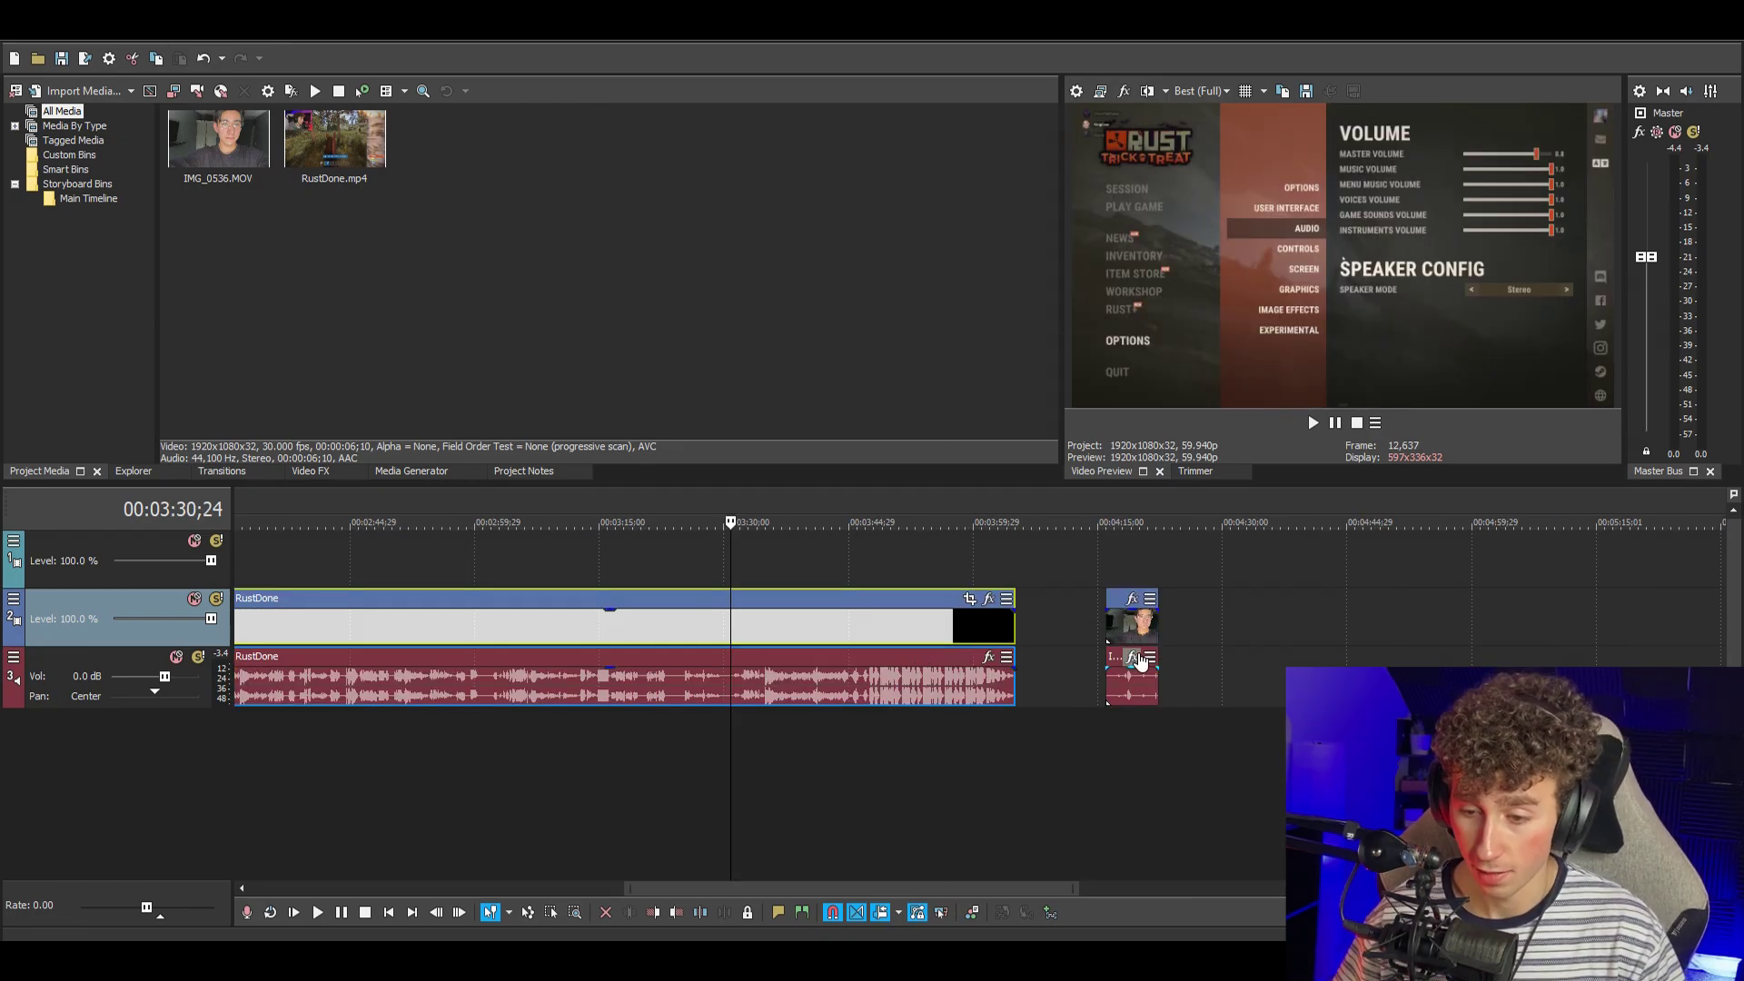
# - Move the facecam video to the top track and its audio to a lower track, starting at 00:00
pyautogui.moveTo(1132, 632); pyautogui.dragTo(1139, 545)
pyautogui.moveTo(1141, 681); pyautogui.dragTo(1143, 727)
pyautogui.moveTo(1131, 574); pyautogui.dragTo(248, 537)
pyautogui.scroll(5, 314, 779)
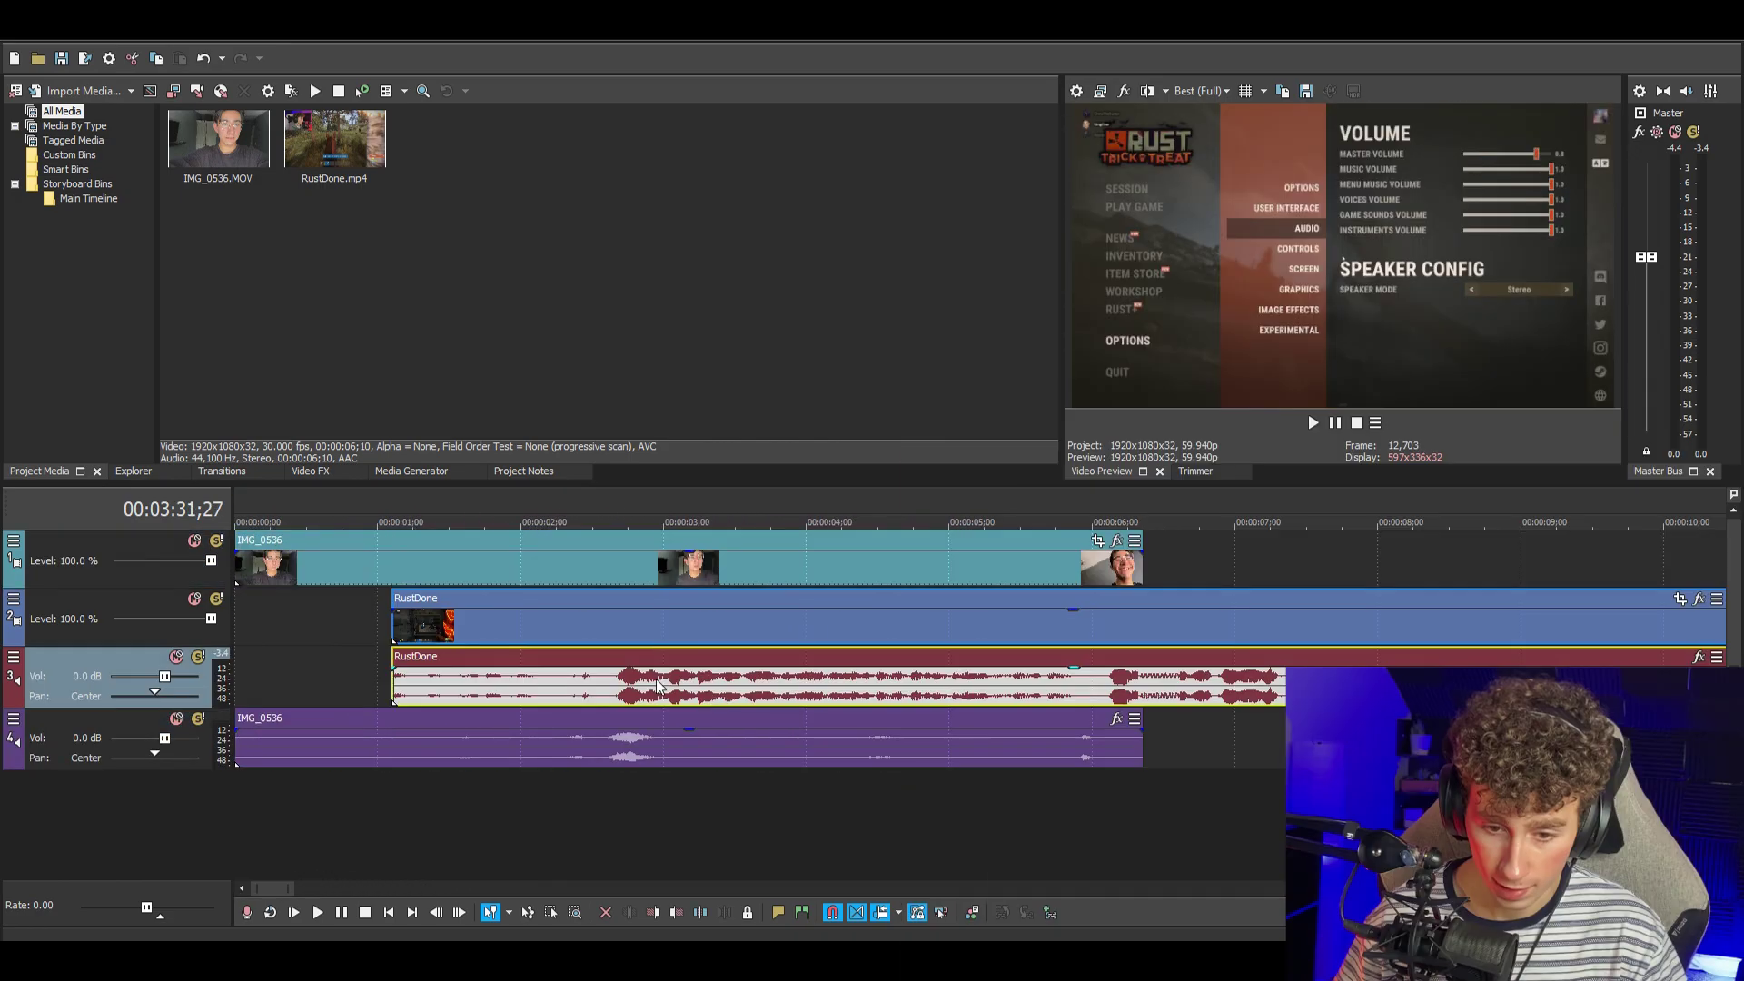
# - Nudge the RustDone gameplay events to start around 1 second
pyautogui.click(572, 748)
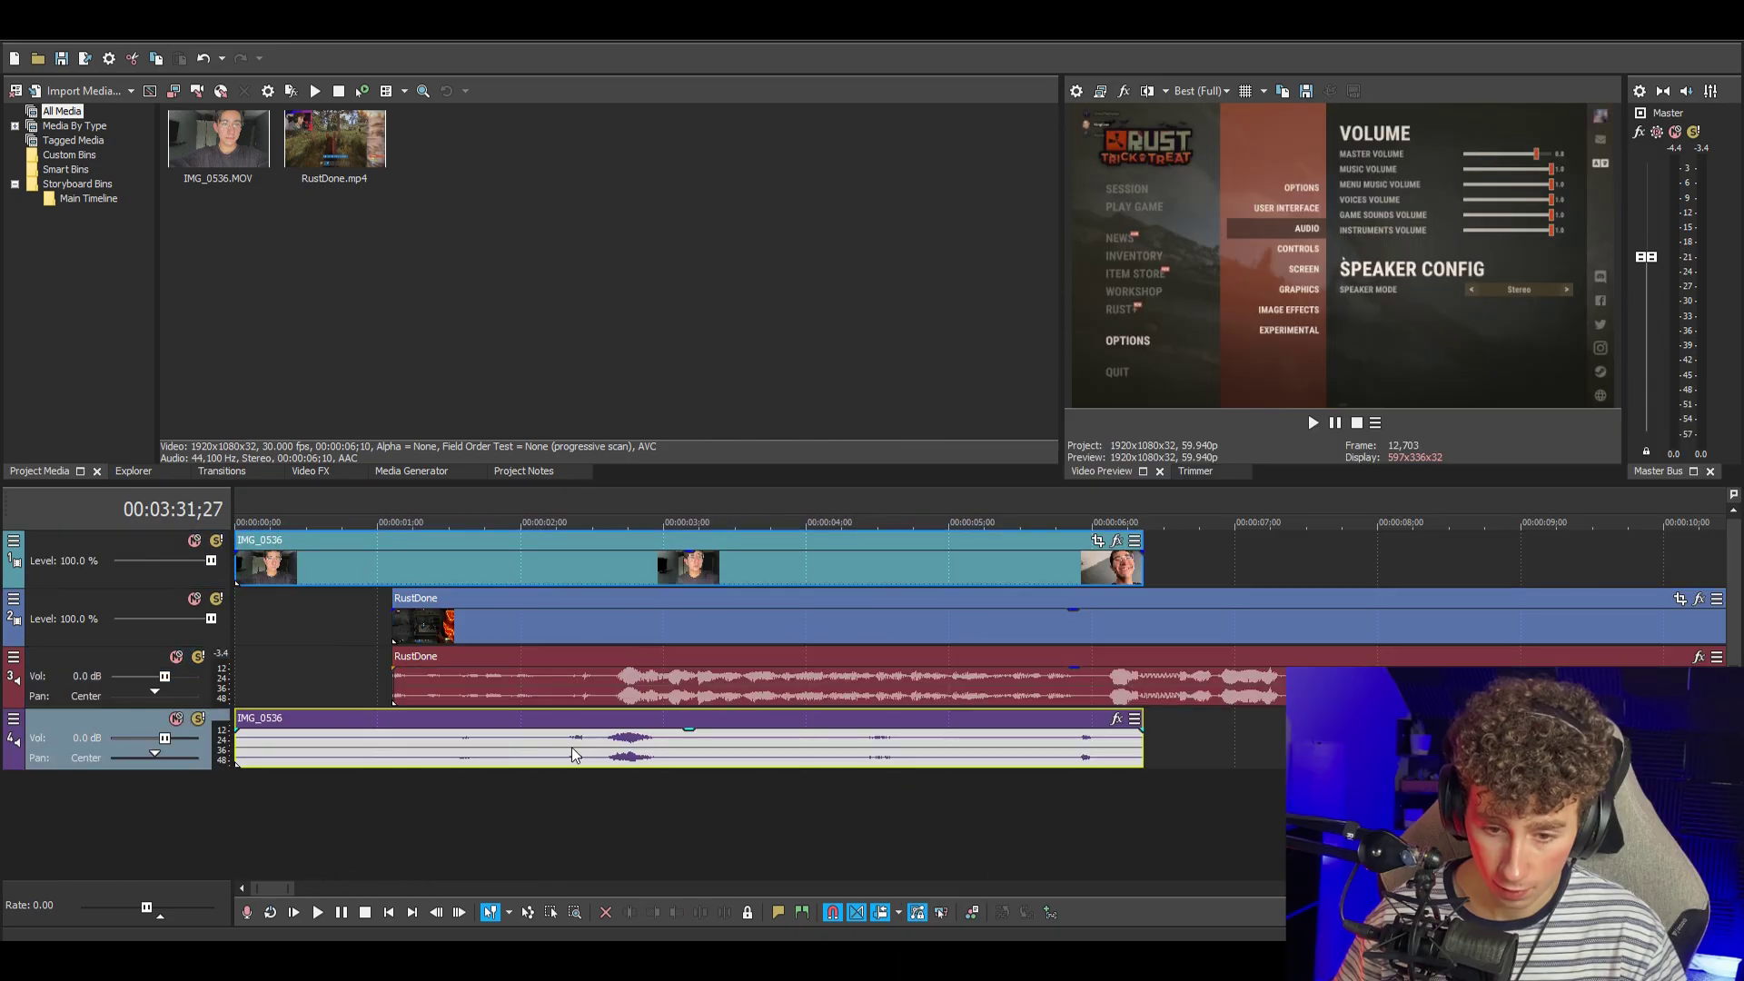
pyautogui.click(580, 701)
pyautogui.moveTo(616, 695); pyautogui.dragTo(608, 695)
pyautogui.click(532, 696)
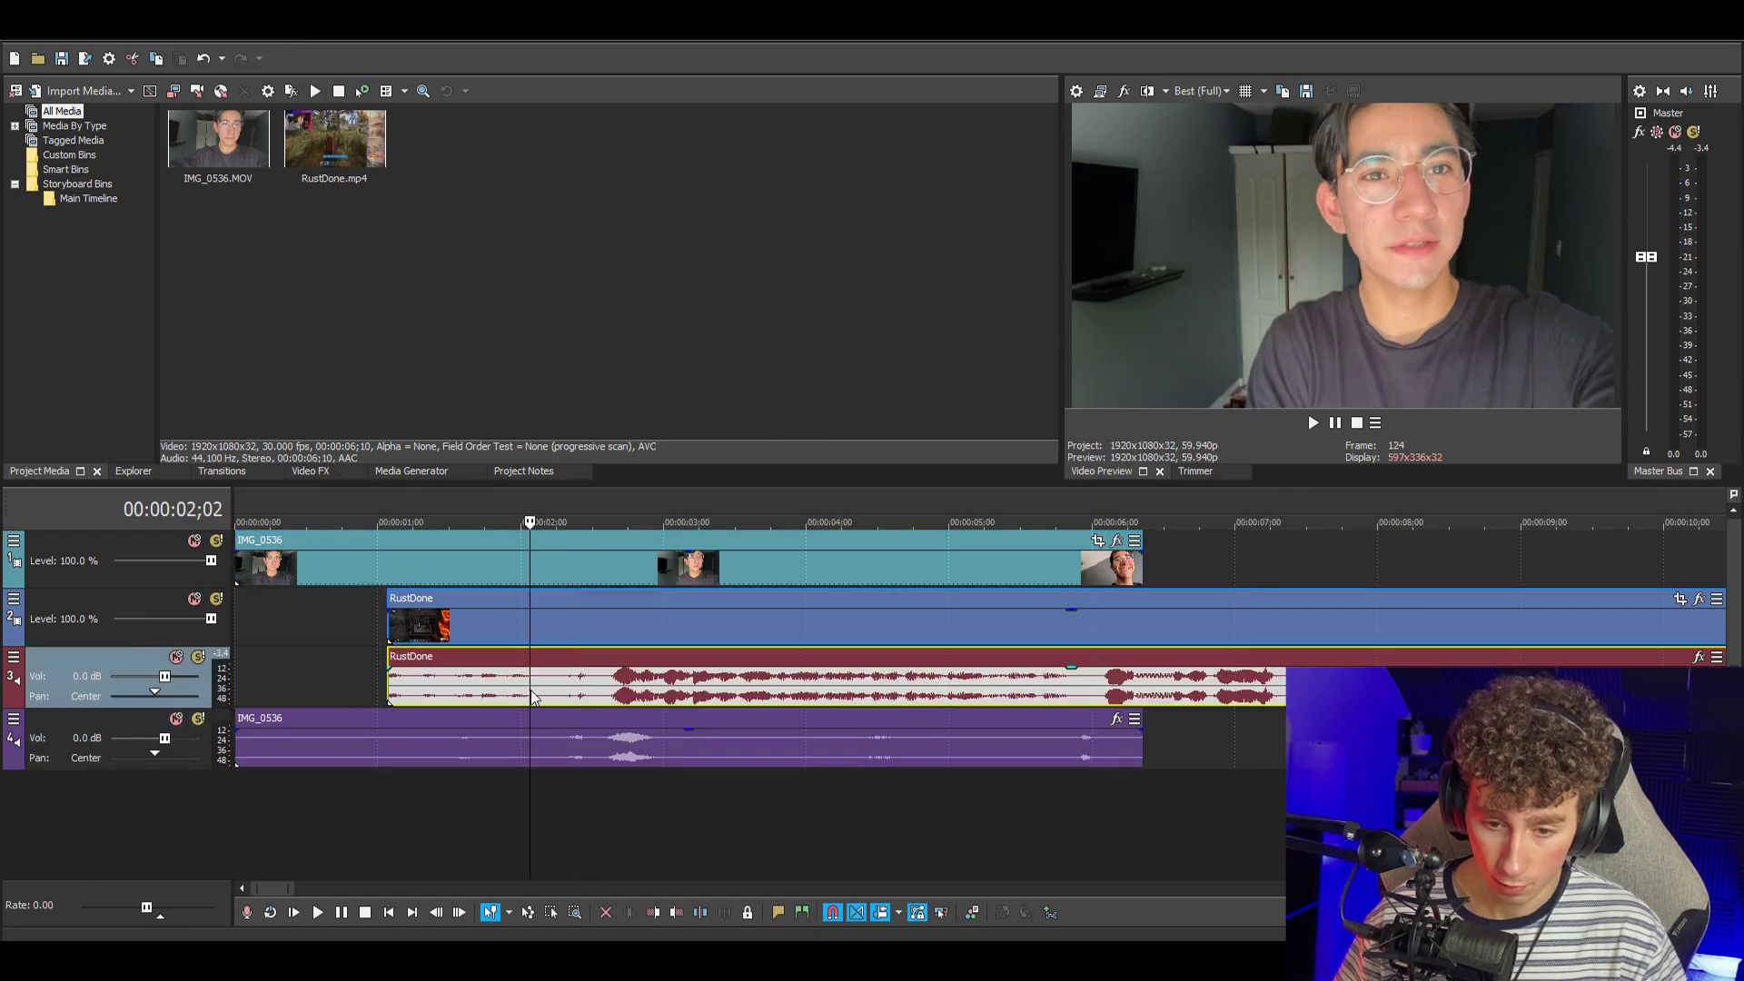
pyautogui.click(559, 723)
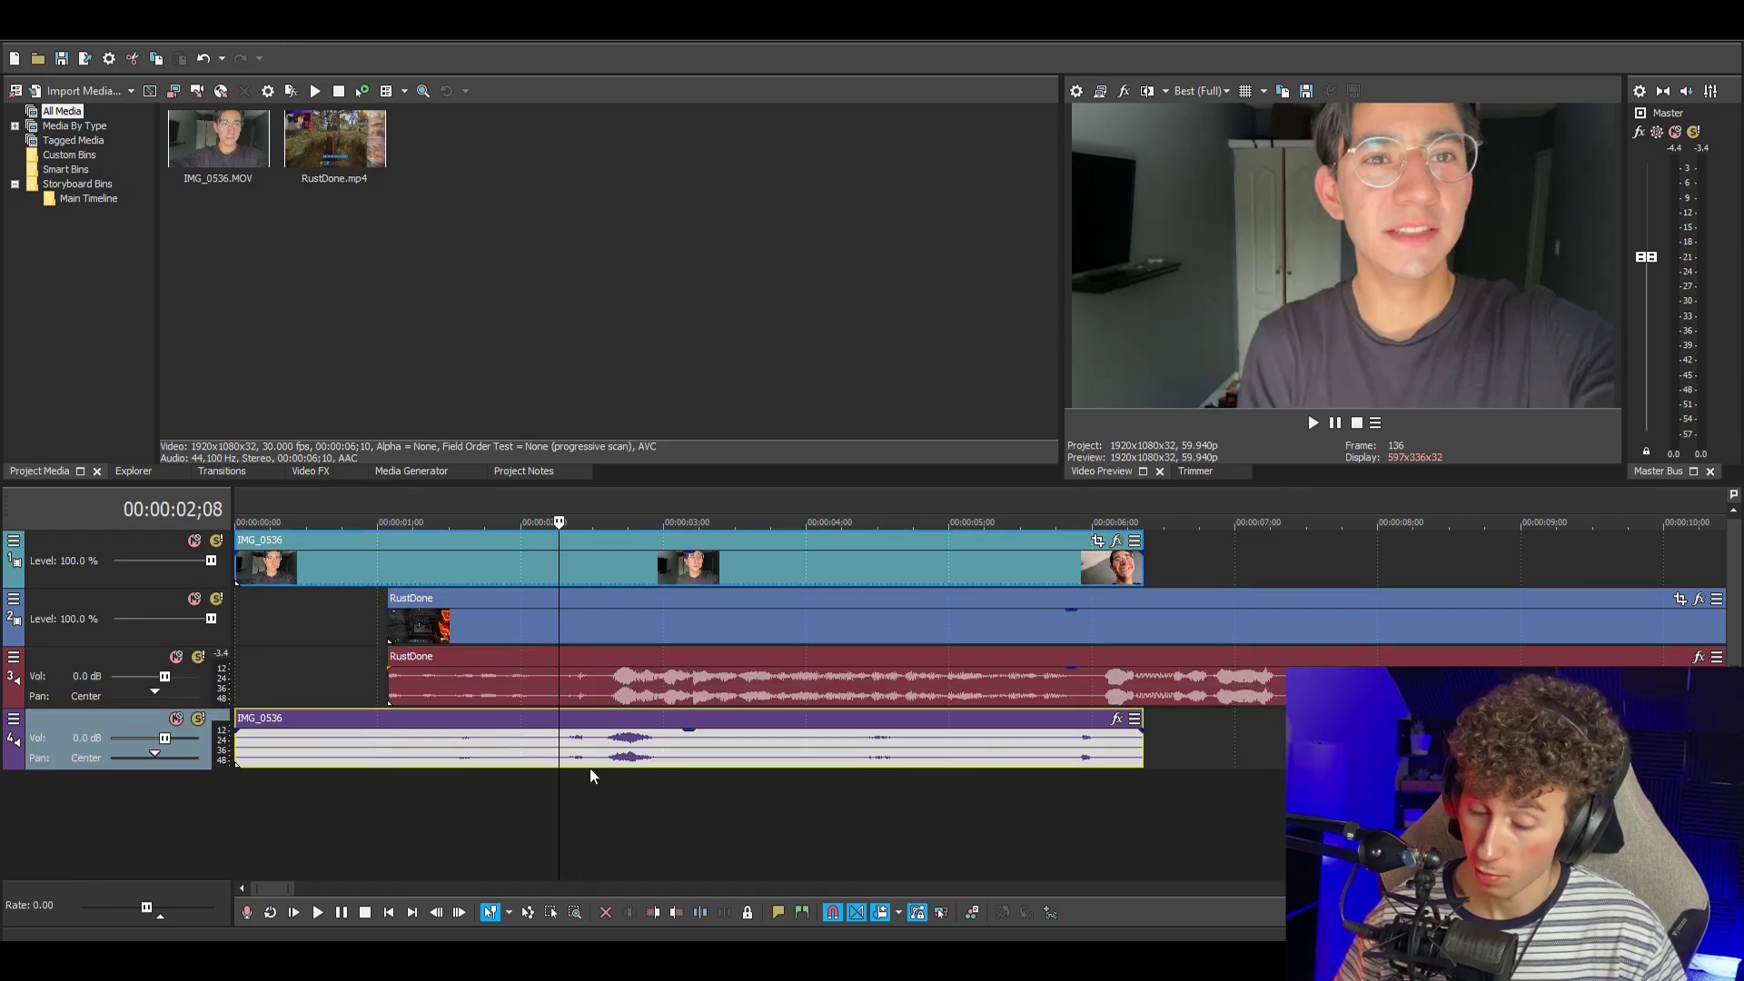
pyautogui.moveTo(285, 887); pyautogui.dragTo(296, 865)
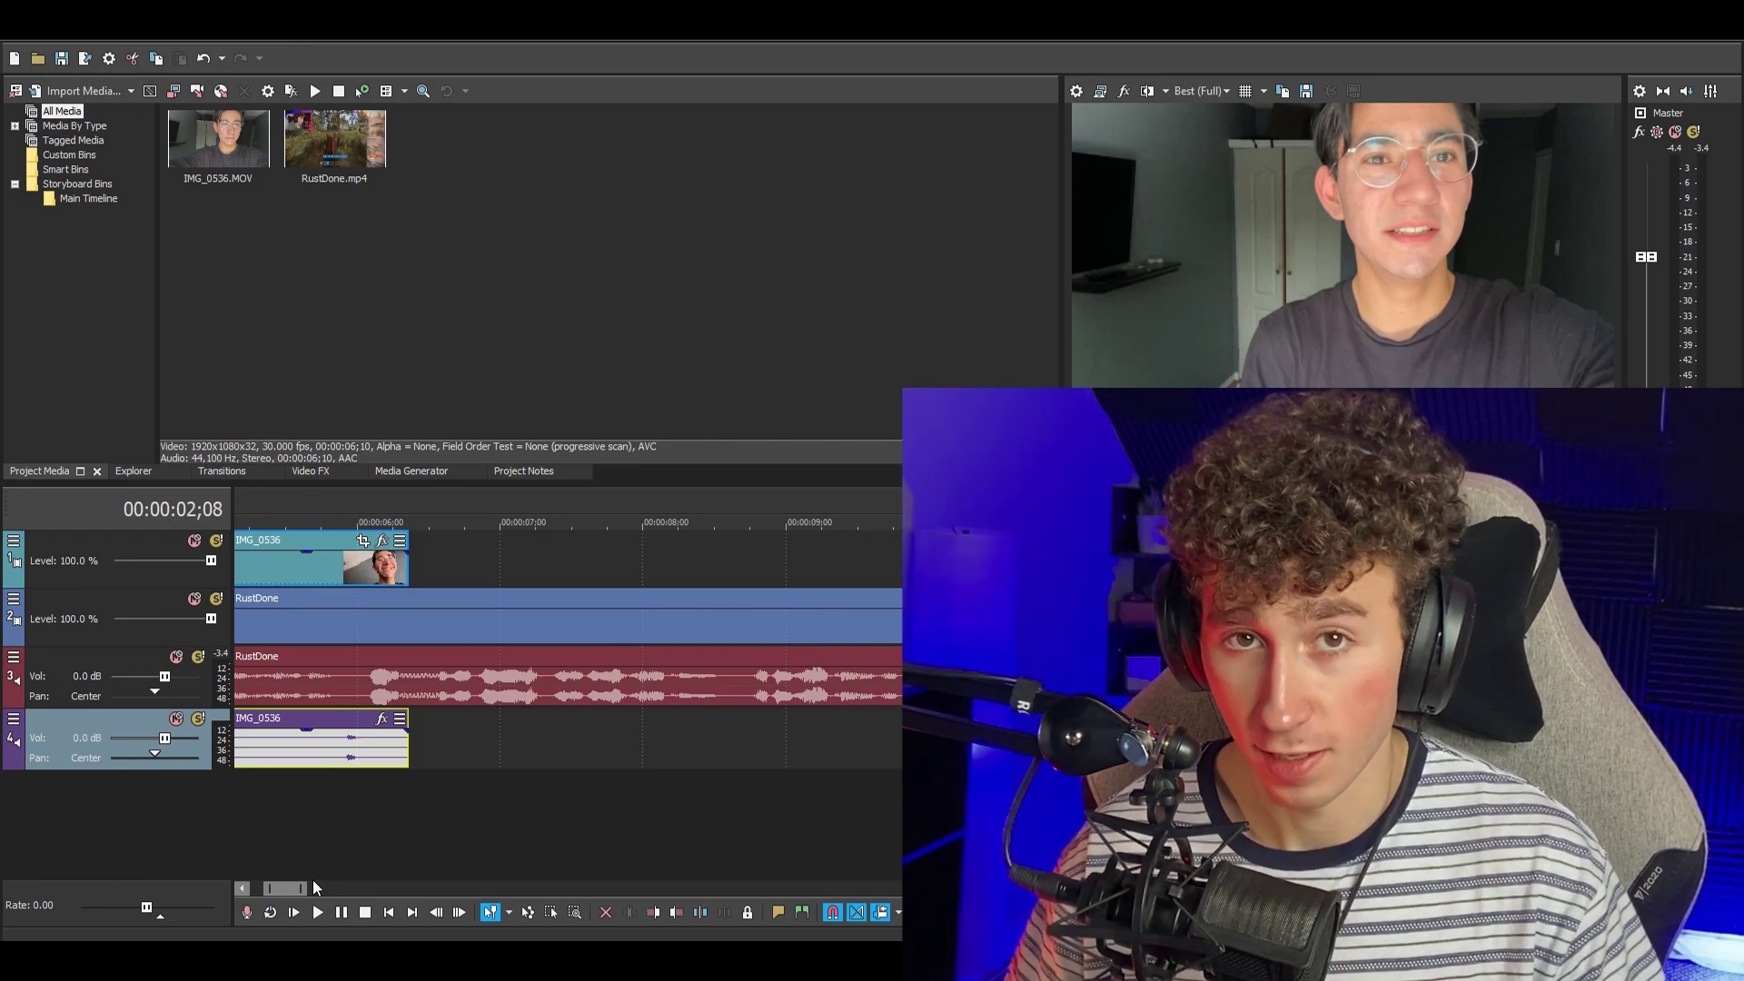
pyautogui.moveTo(312, 879); pyautogui.dragTo(297, 874)
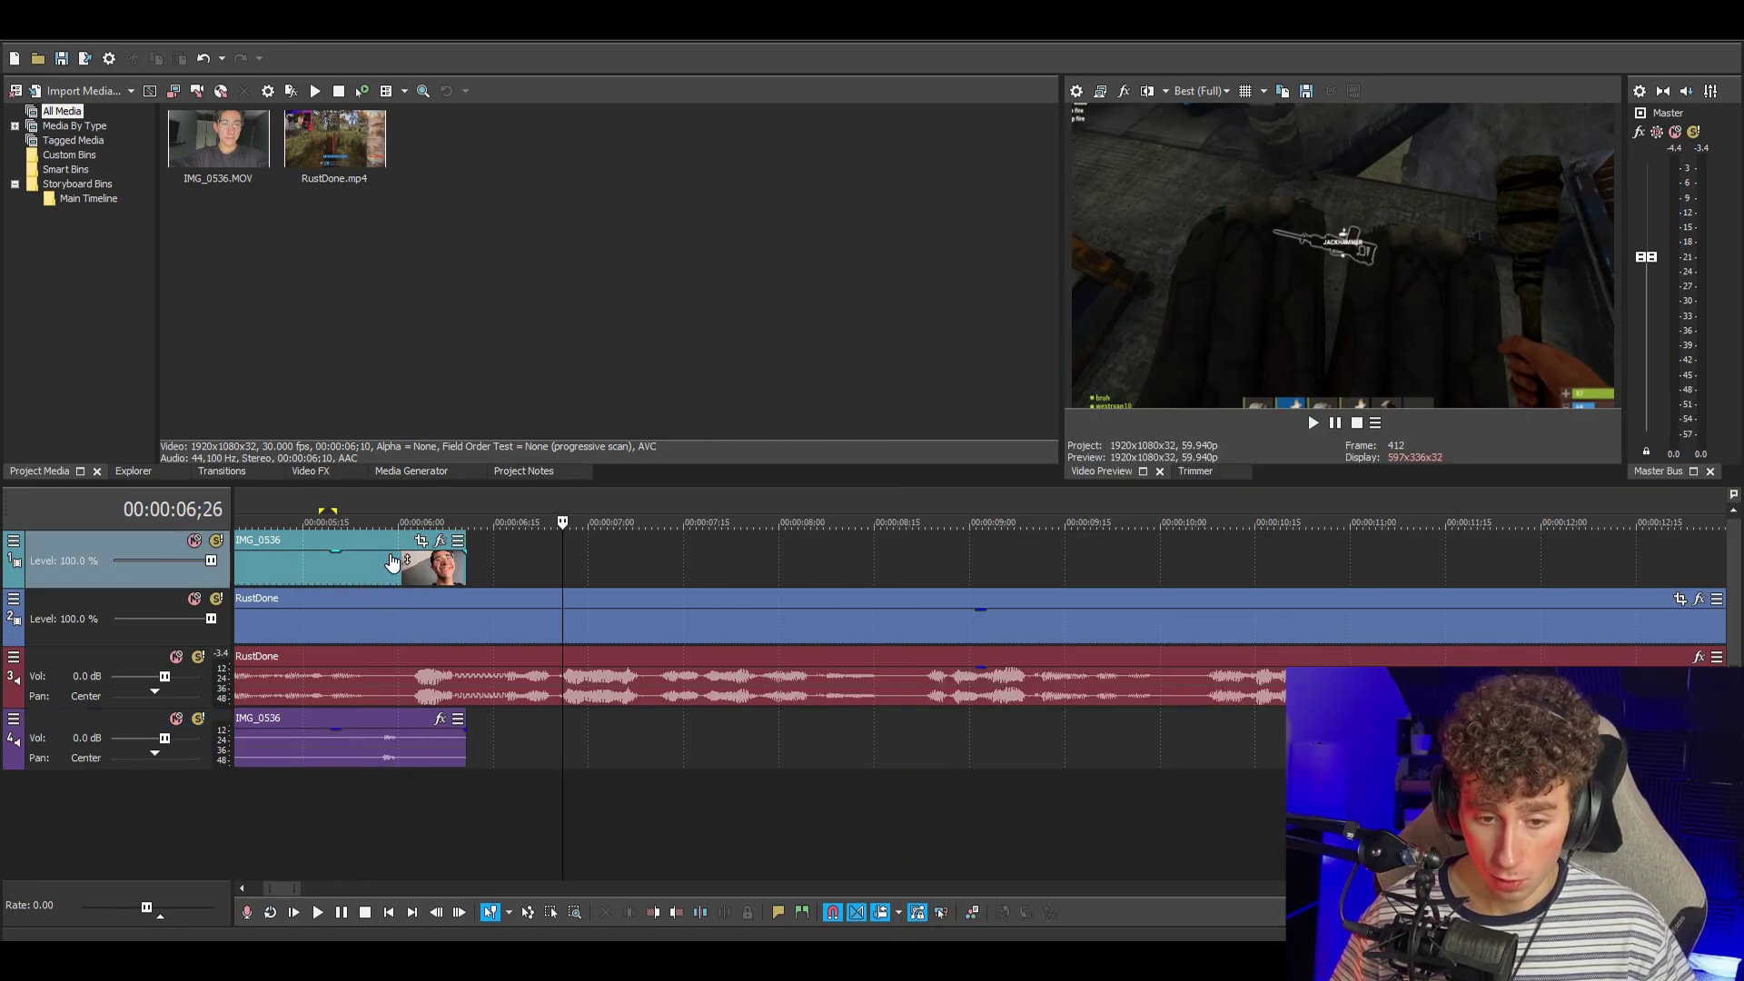
# - Select the facecam and RustDone events and keep the facecam clip at its full length
pyautogui.click(392, 565)
pyautogui.keyDown('ctrl'); pyautogui.click(390, 605); pyautogui.keyUp('ctrl')
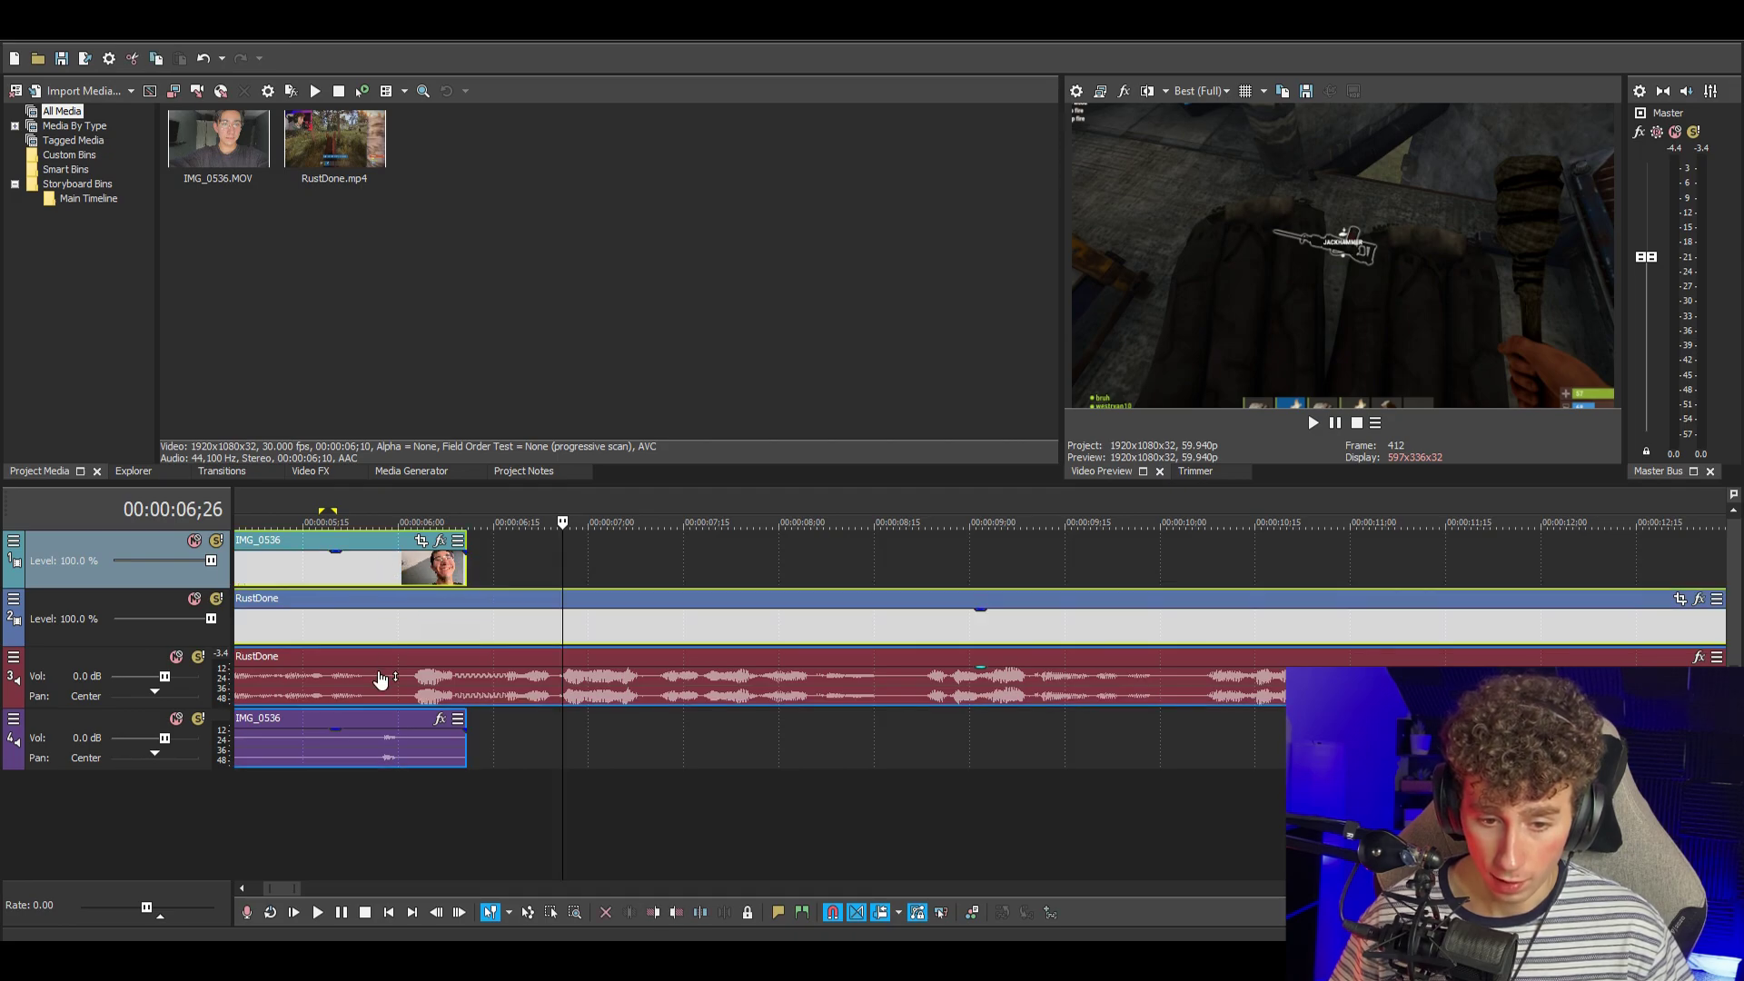
pyautogui.keyDown('ctrl'); pyautogui.click(381, 681); pyautogui.keyUp('ctrl')
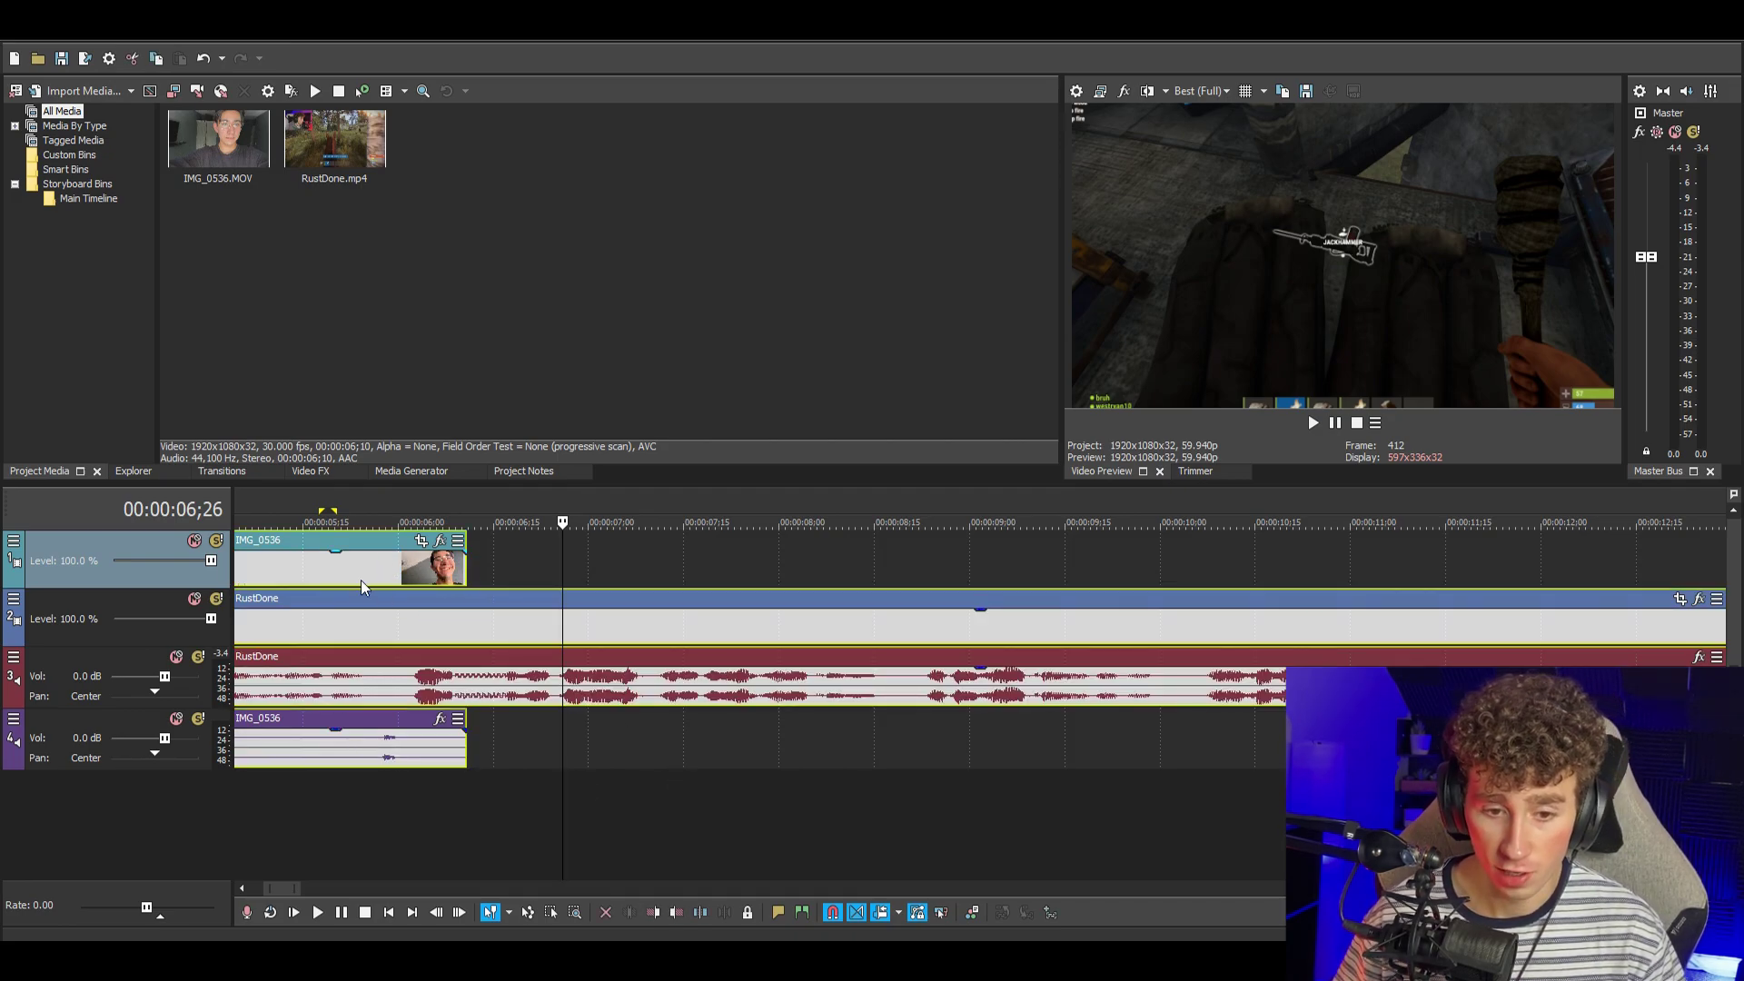
pyautogui.click(353, 572)
pyautogui.hotkey('ctrl', 'v')
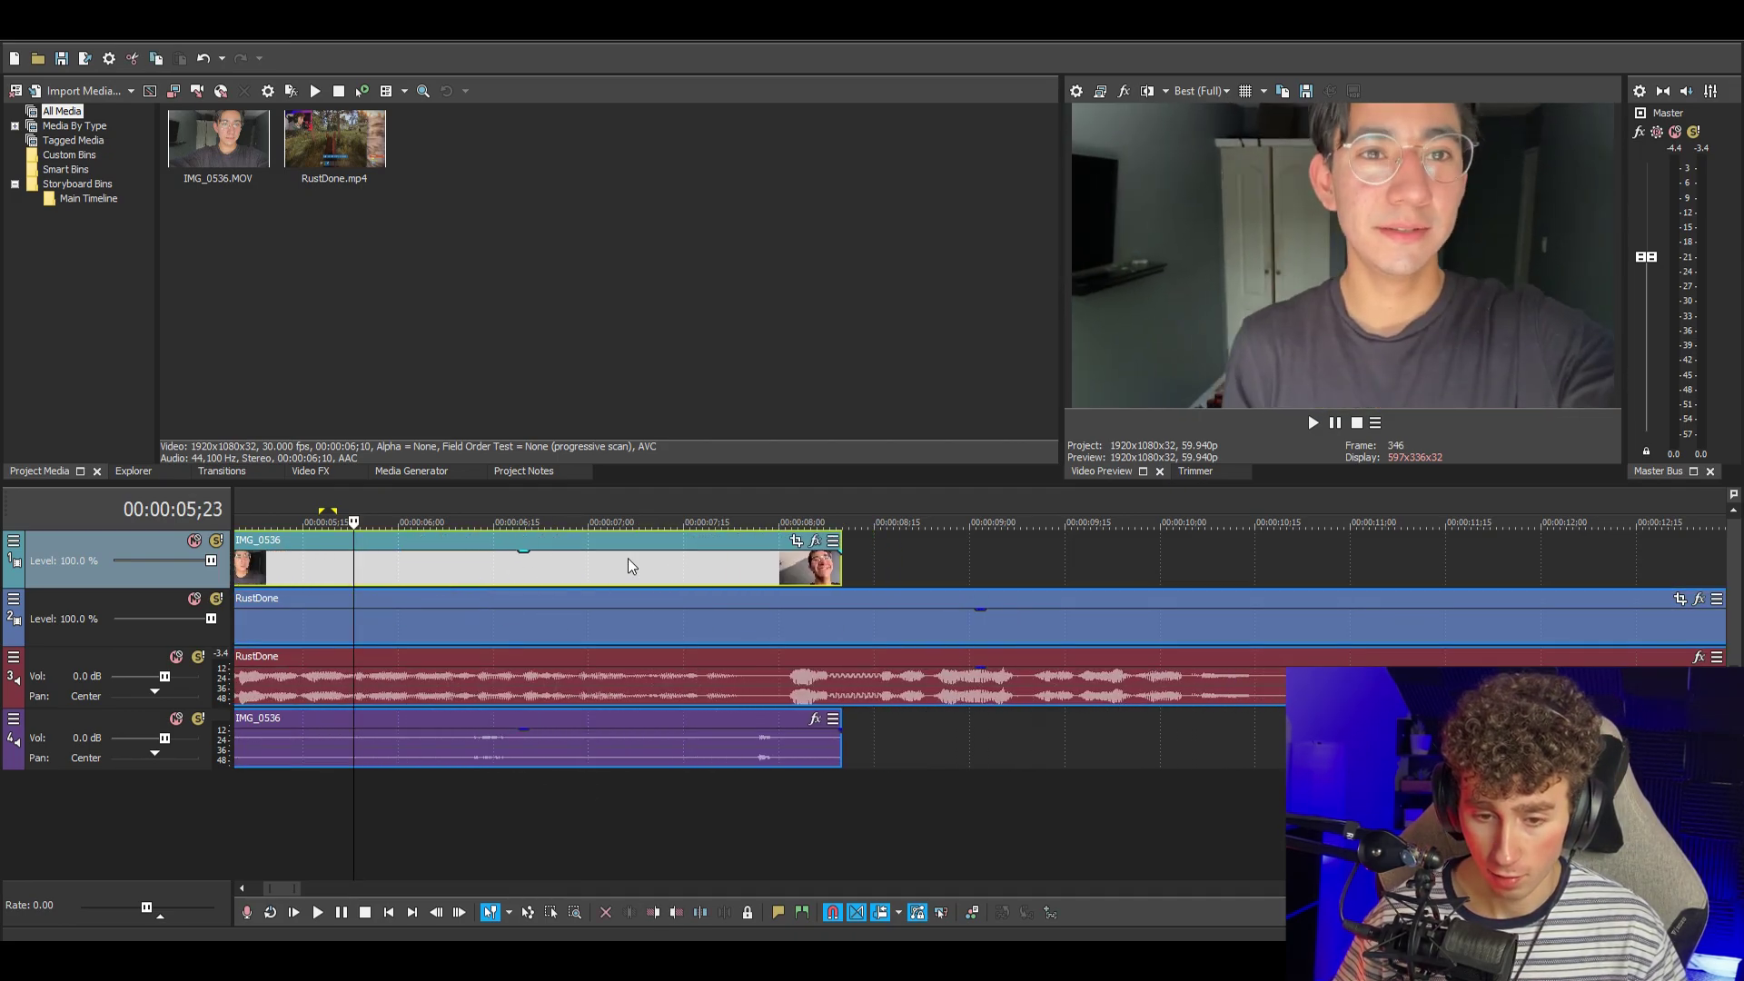
pyautogui.hotkey('ctrl', 'z')
pyautogui.hotkey('ctrl', 'z')
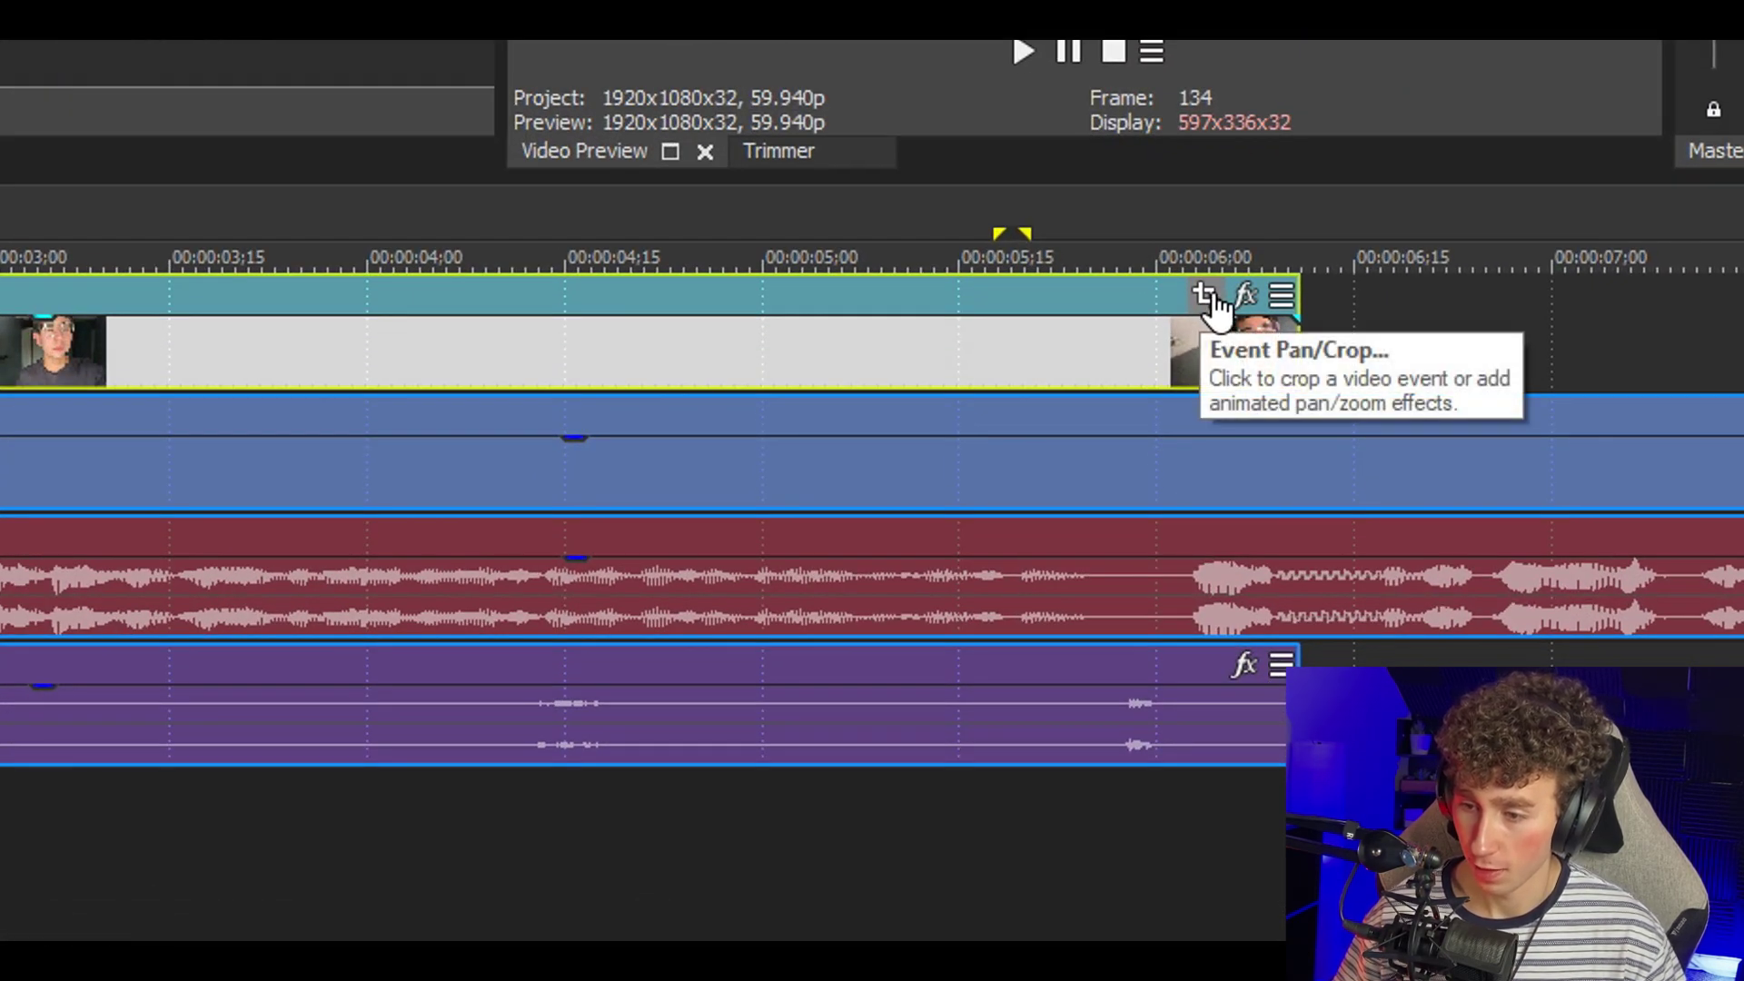
# - Crop IMG_0536's left and right edges in Pan/Crop to a frame about 1,447 pixels wide
pyautogui.click(1206, 294)
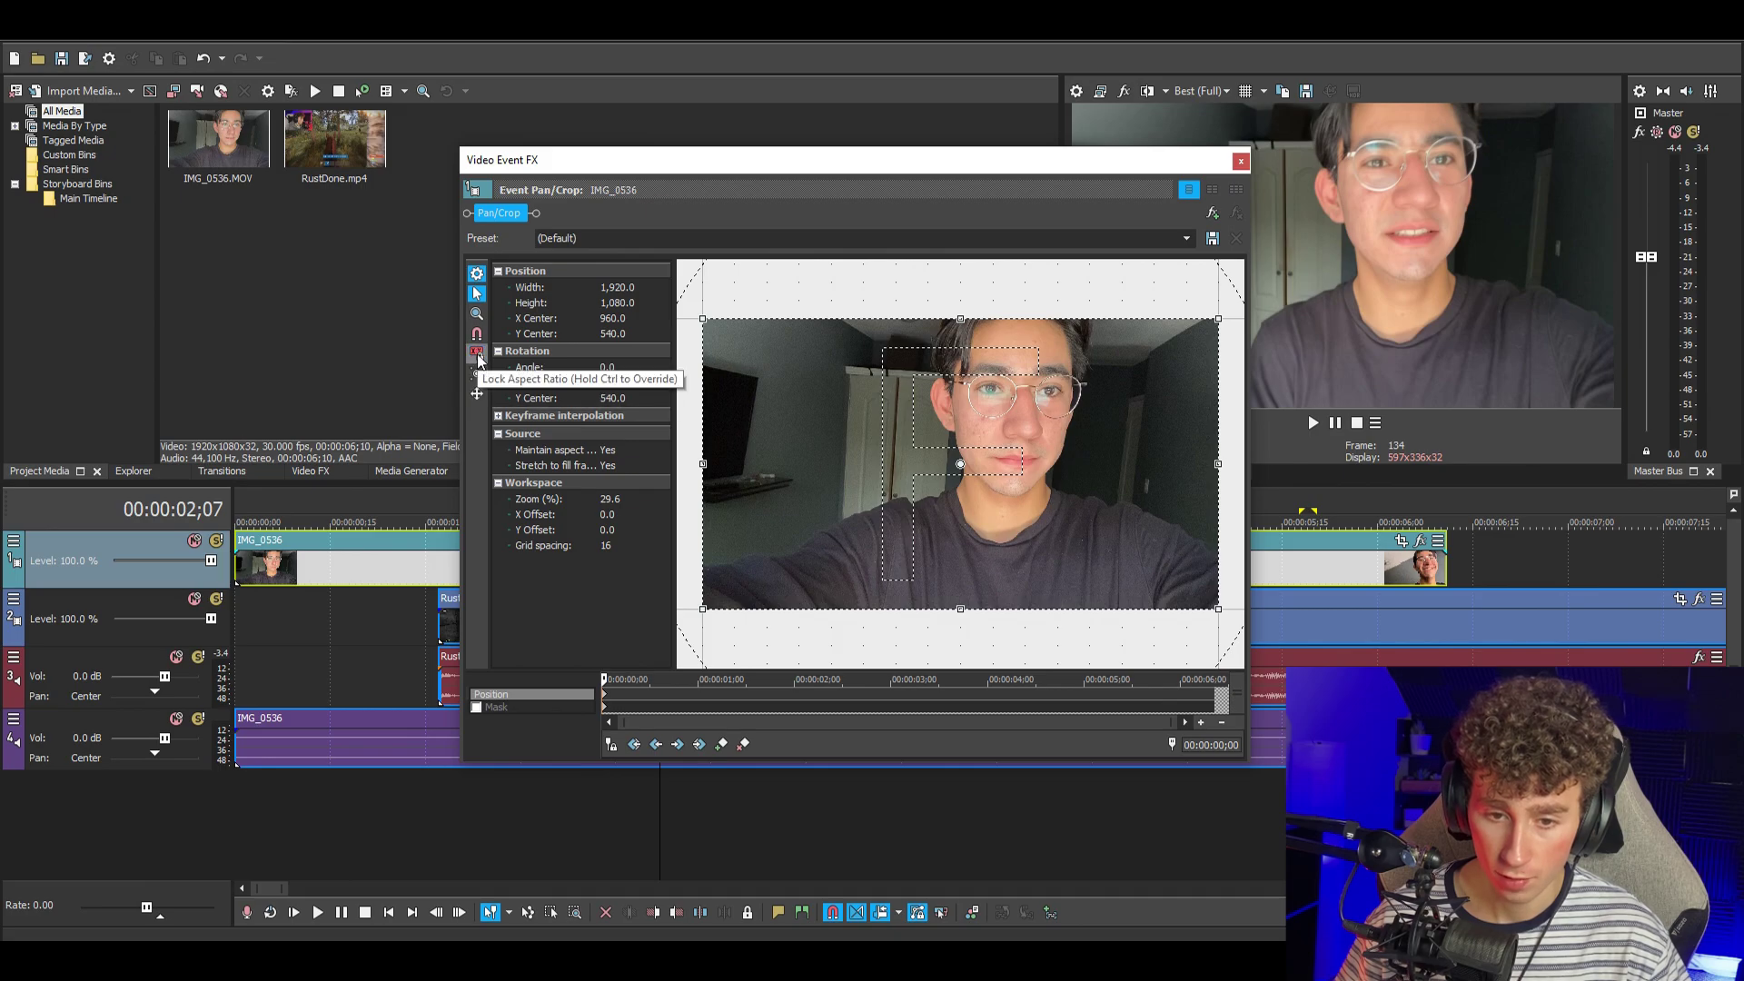
pyautogui.moveTo(714, 473); pyautogui.dragTo(785, 465)
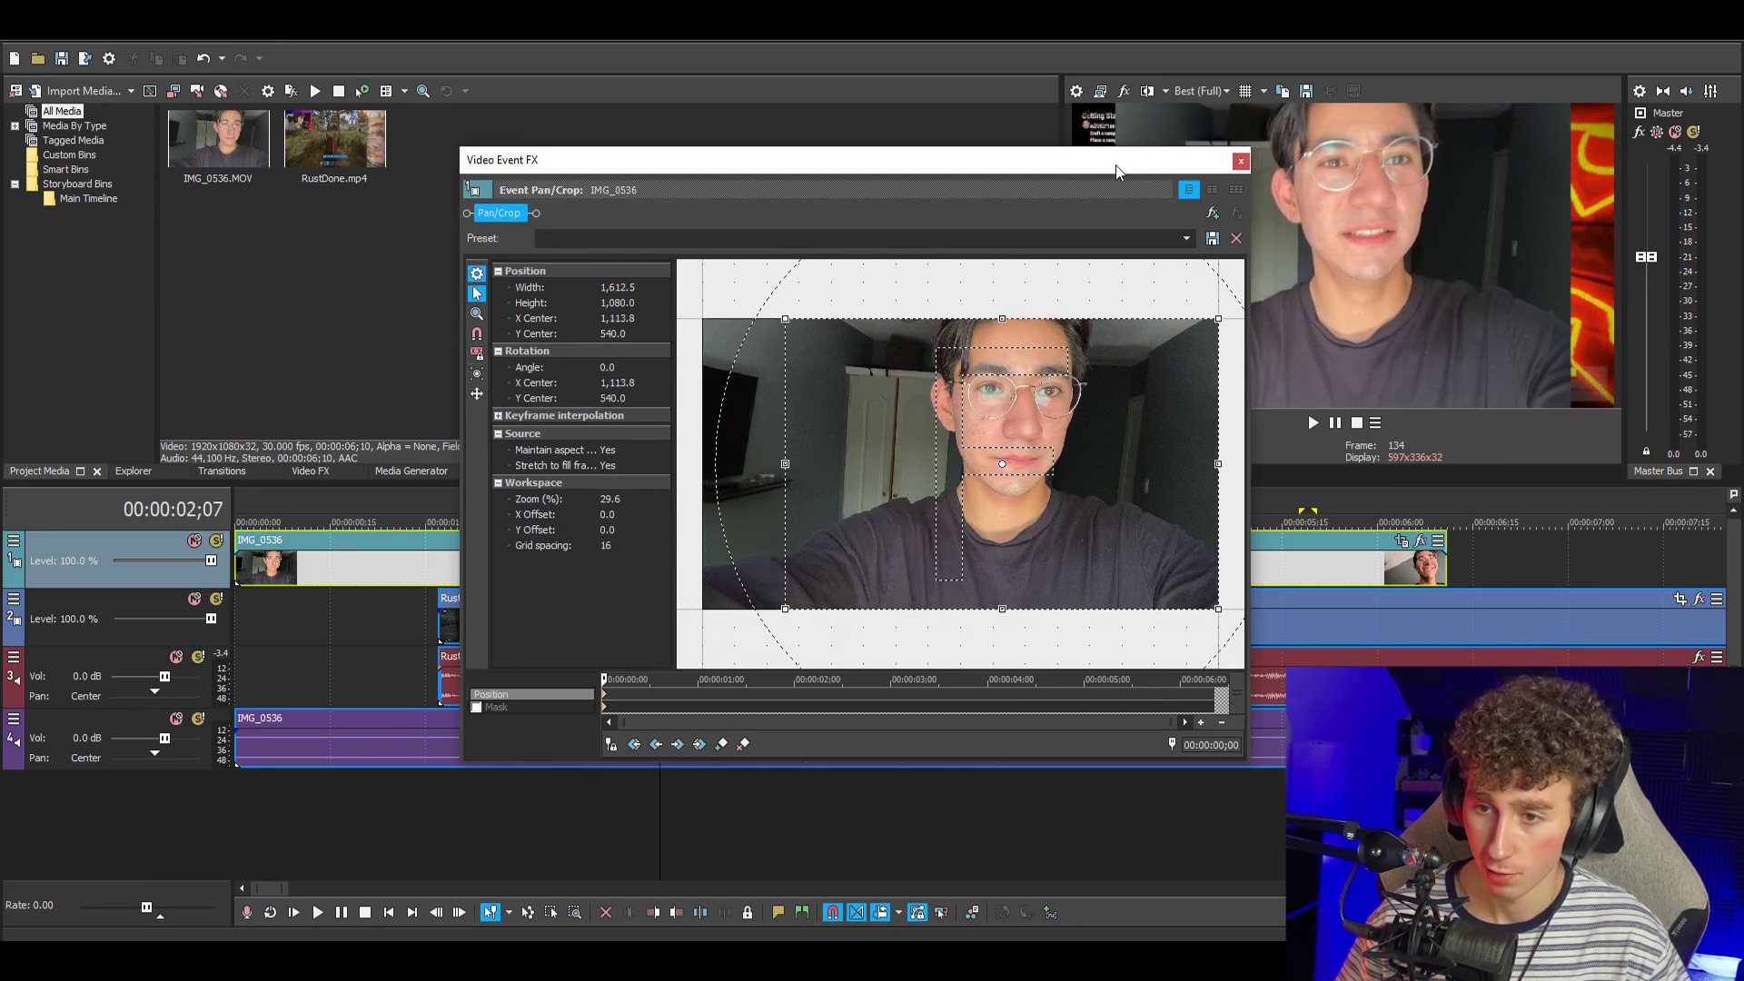
pyautogui.moveTo(1117, 173); pyautogui.dragTo(846, 197)
pyautogui.moveTo(947, 489); pyautogui.dragTo(908, 493)
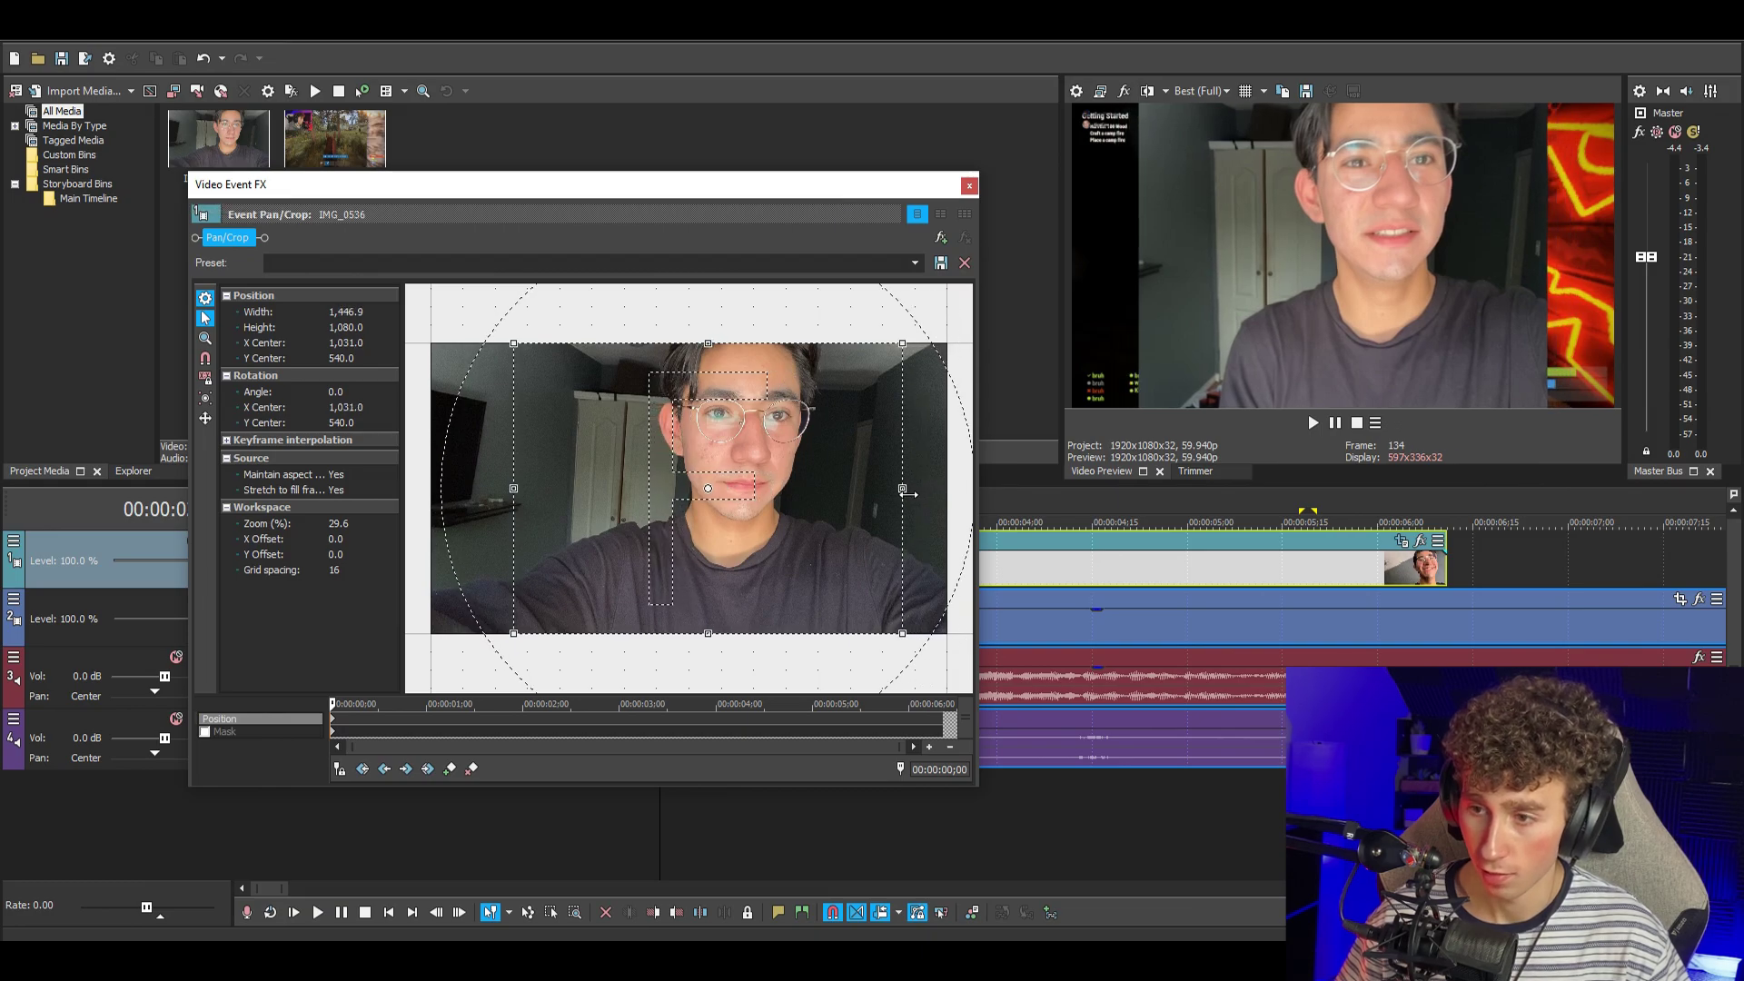
pyautogui.click(969, 186)
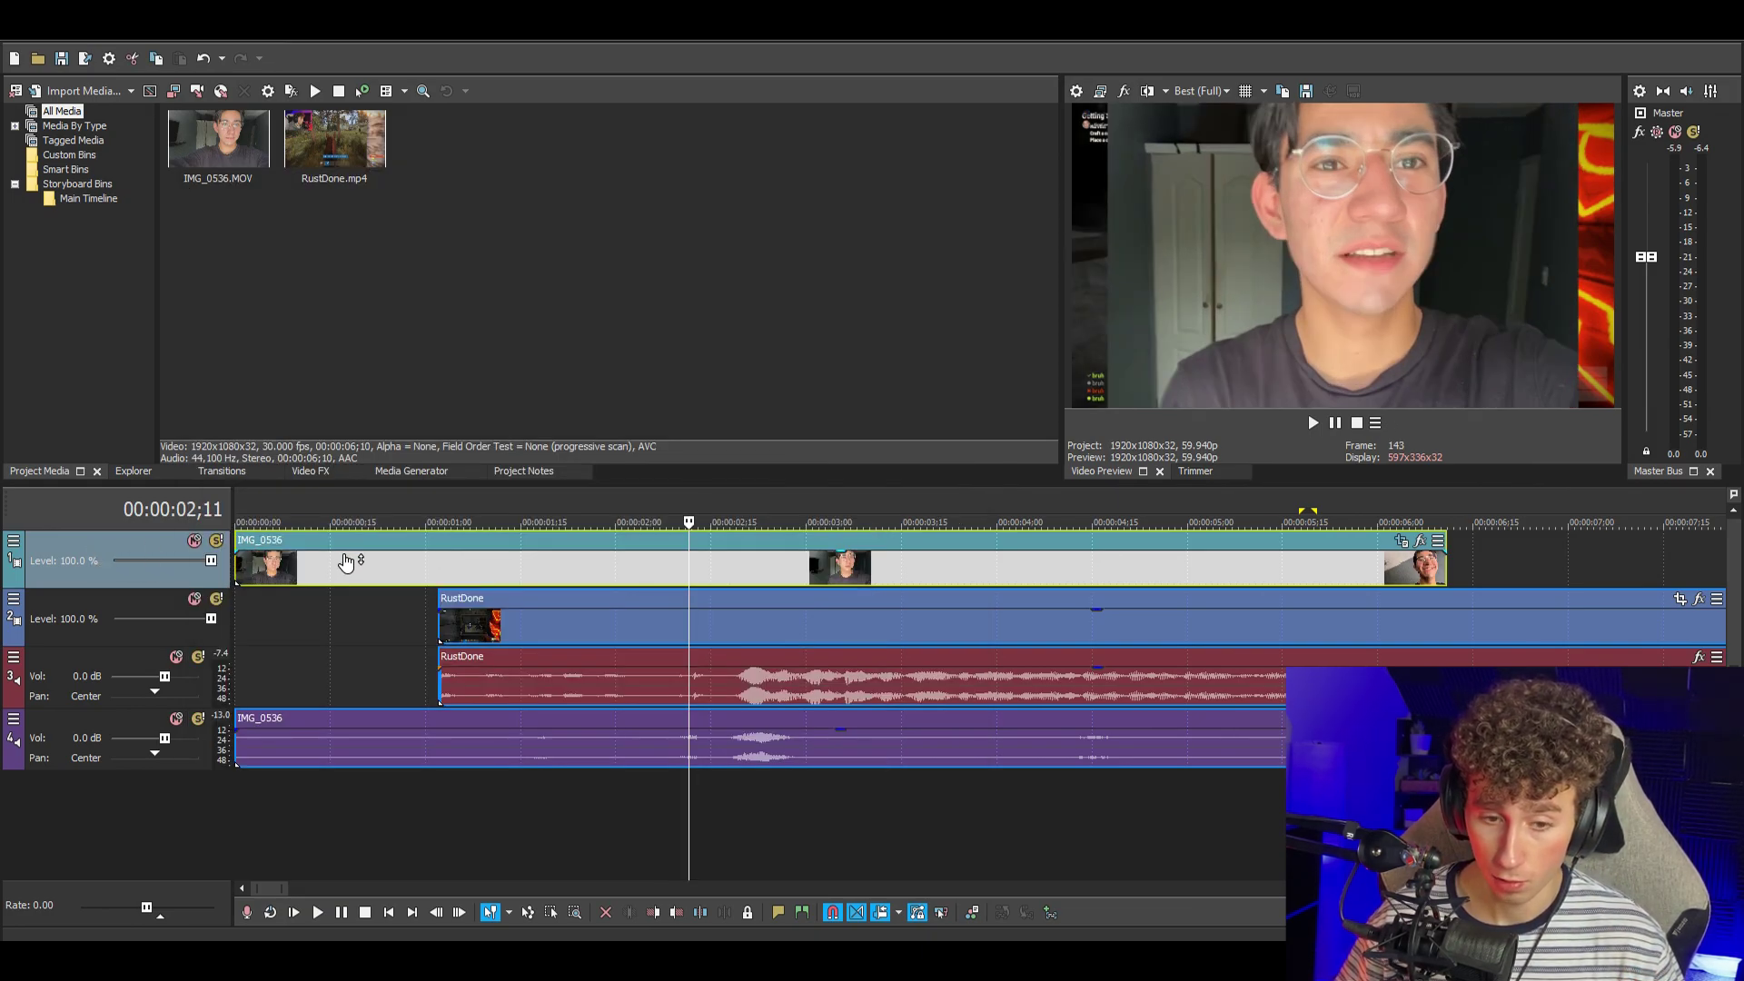
# - Shrink the facecam track with Track Motion to about 1,212 × 682 over the gameplay
pyautogui.click(17, 544)
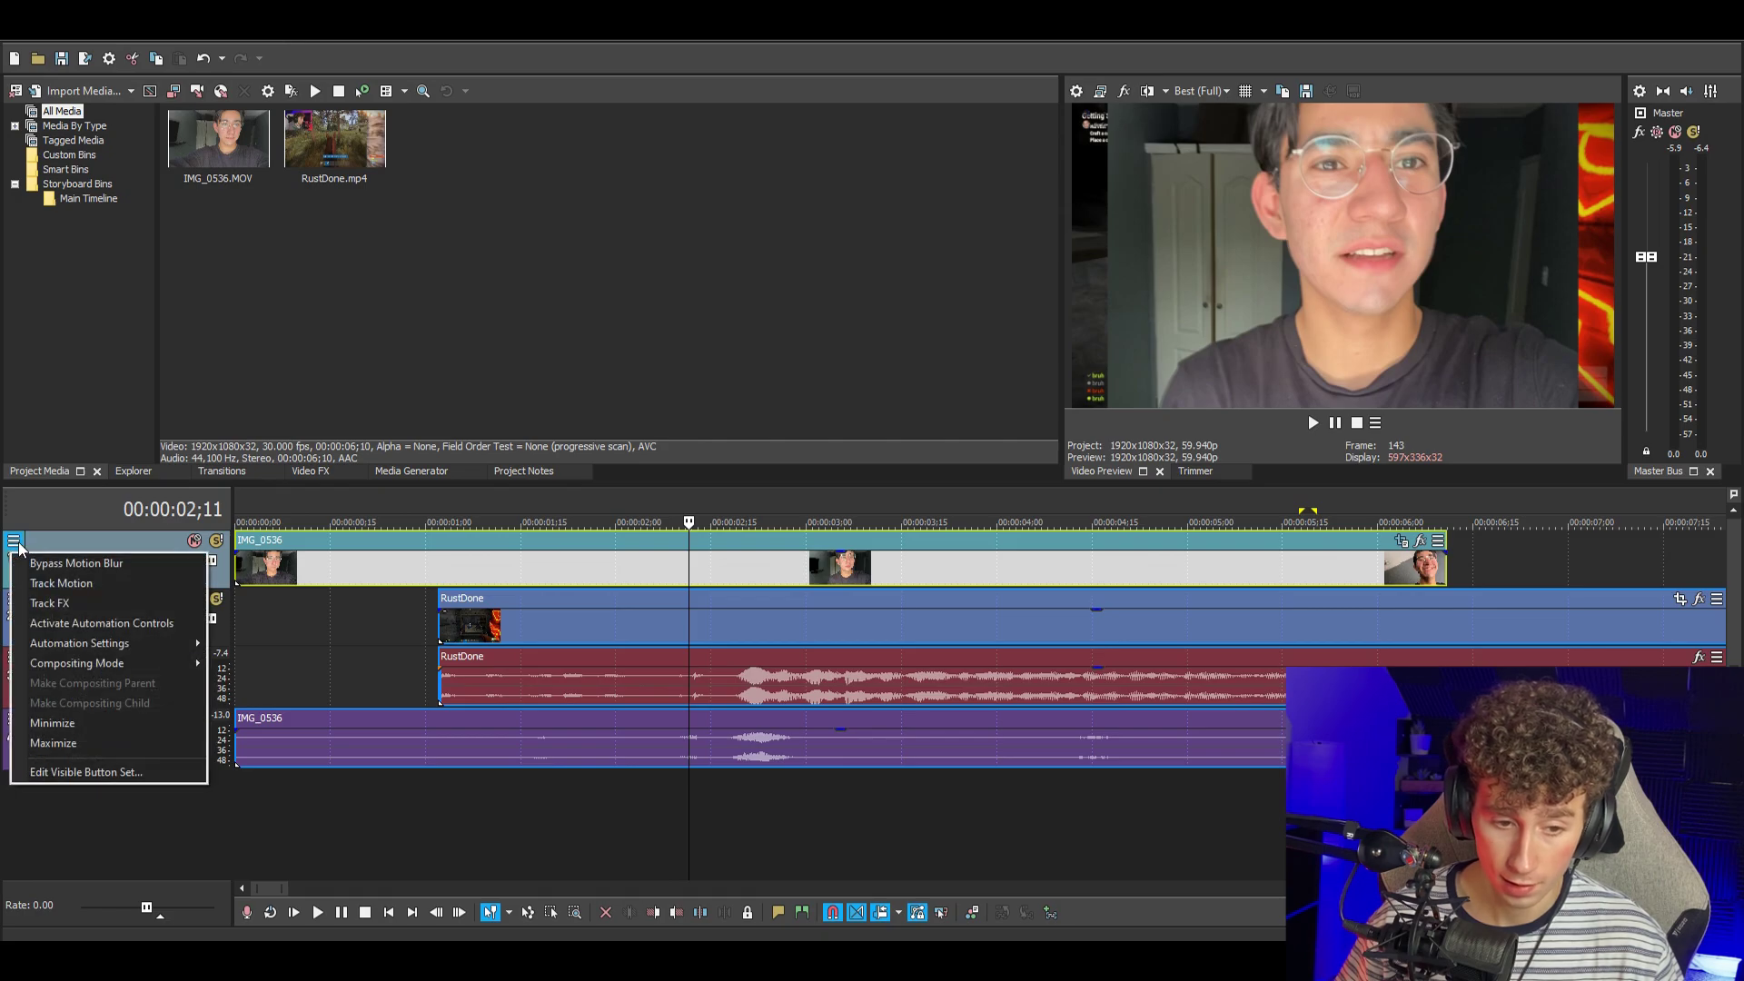
pyautogui.click(62, 584)
pyautogui.moveTo(761, 341); pyautogui.dragTo(877, 241)
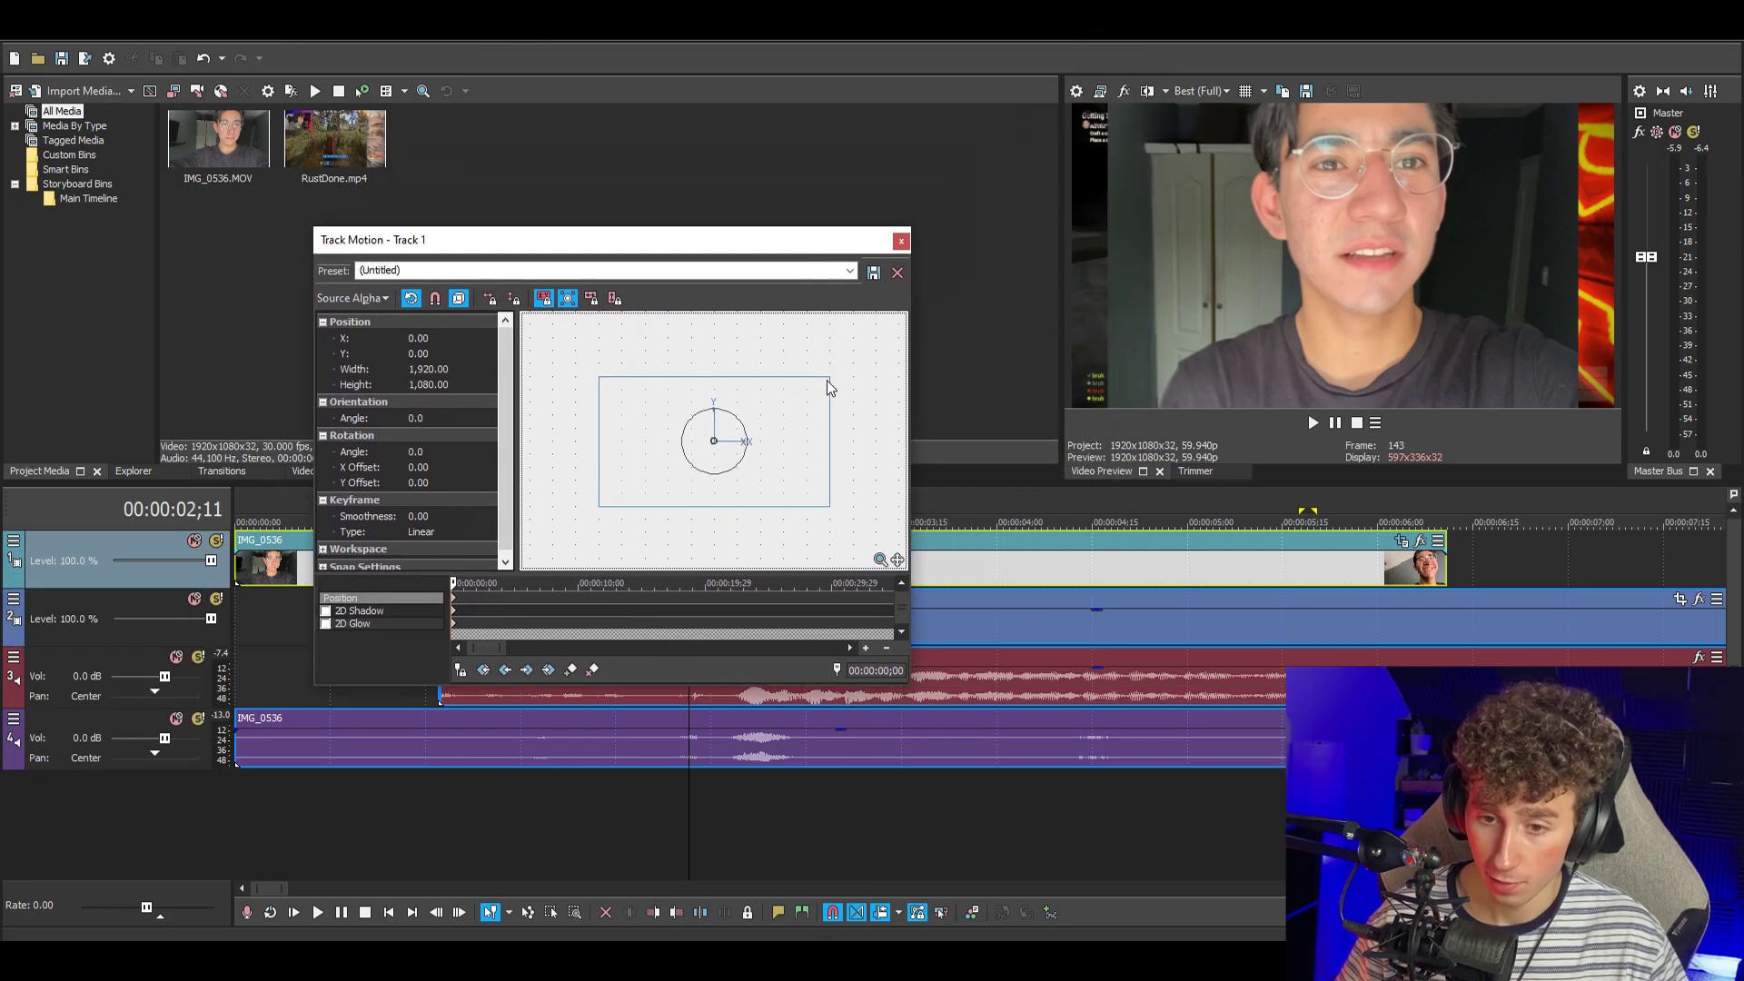
pyautogui.moveTo(829, 379); pyautogui.dragTo(720, 468)
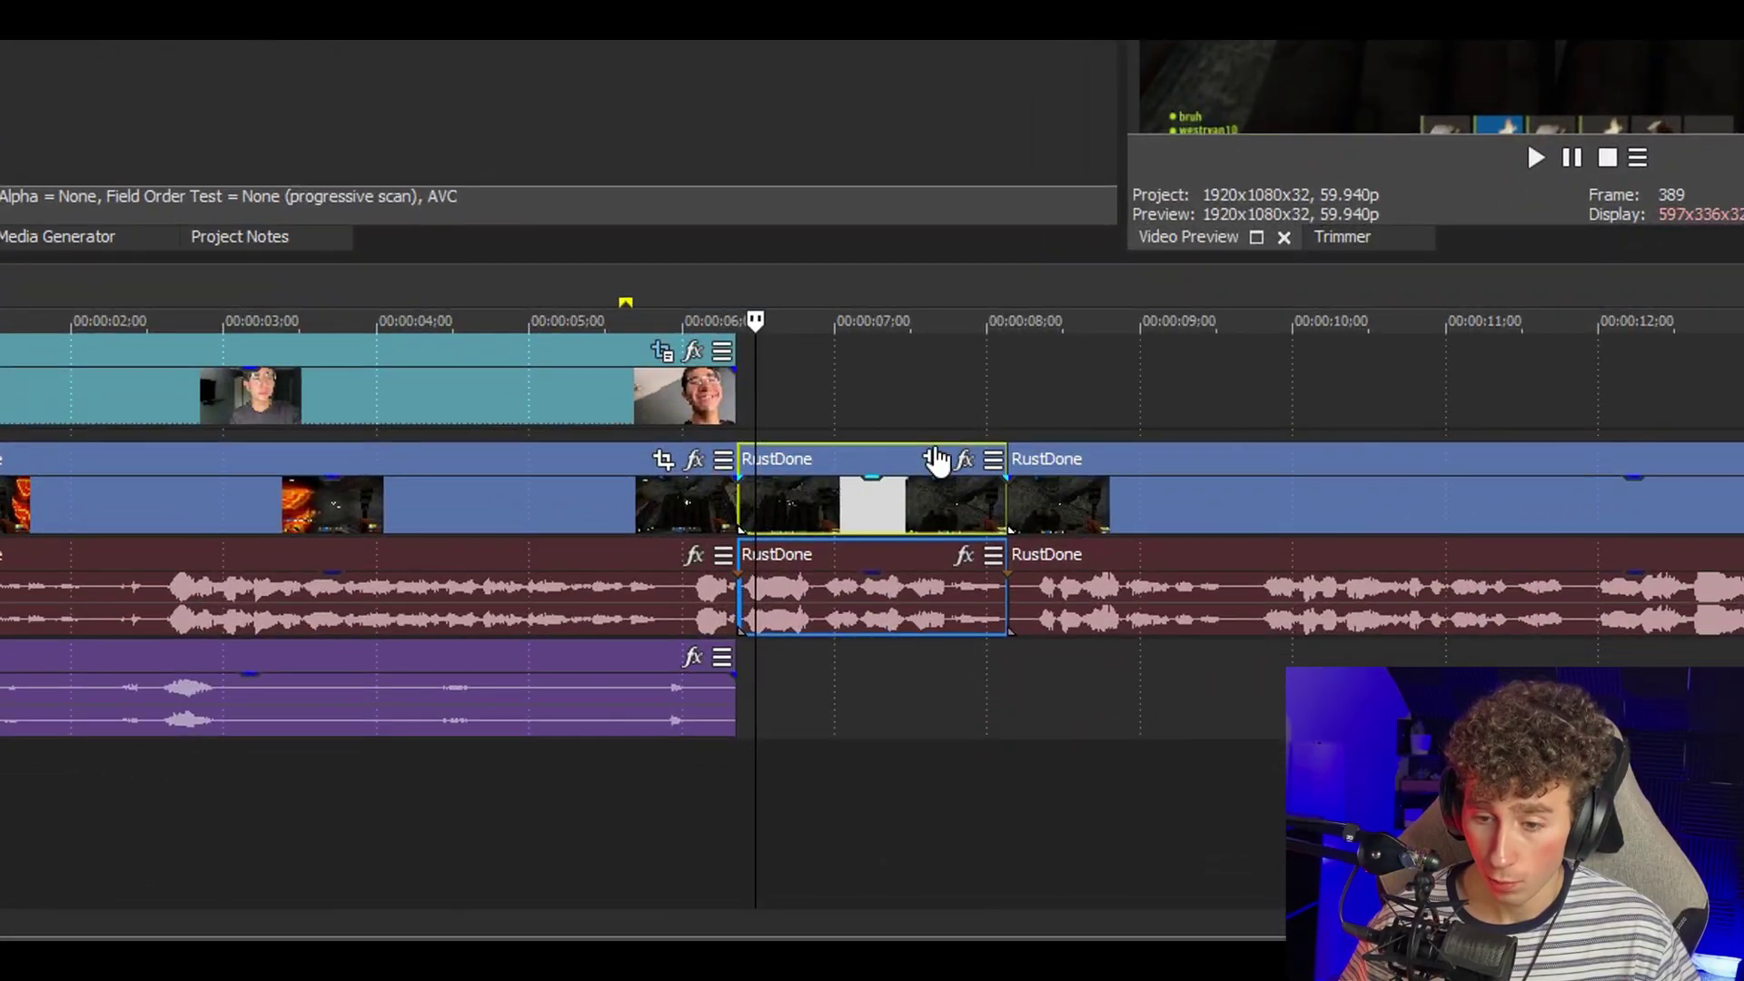
# - Keyframe the section's Pan/Crop to zoom to about 1,622 × 912 with the framing shifting
pyautogui.click(933, 460)
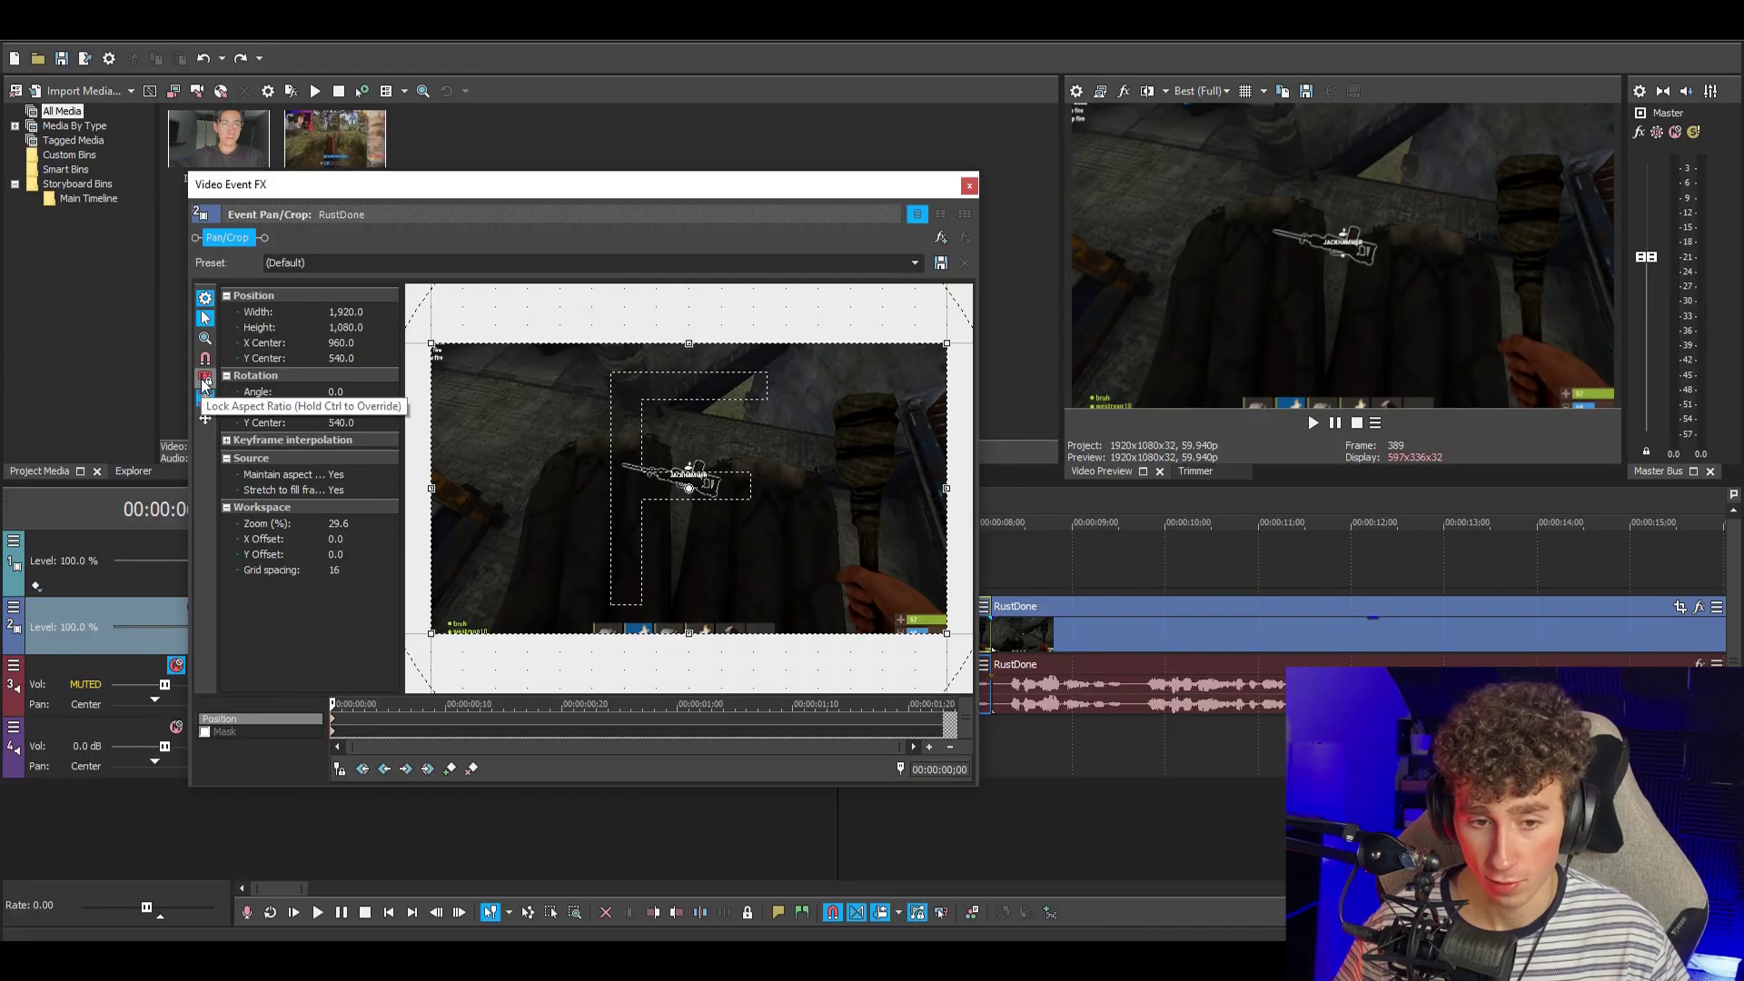
pyautogui.moveTo(946, 634); pyautogui.dragTo(907, 613)
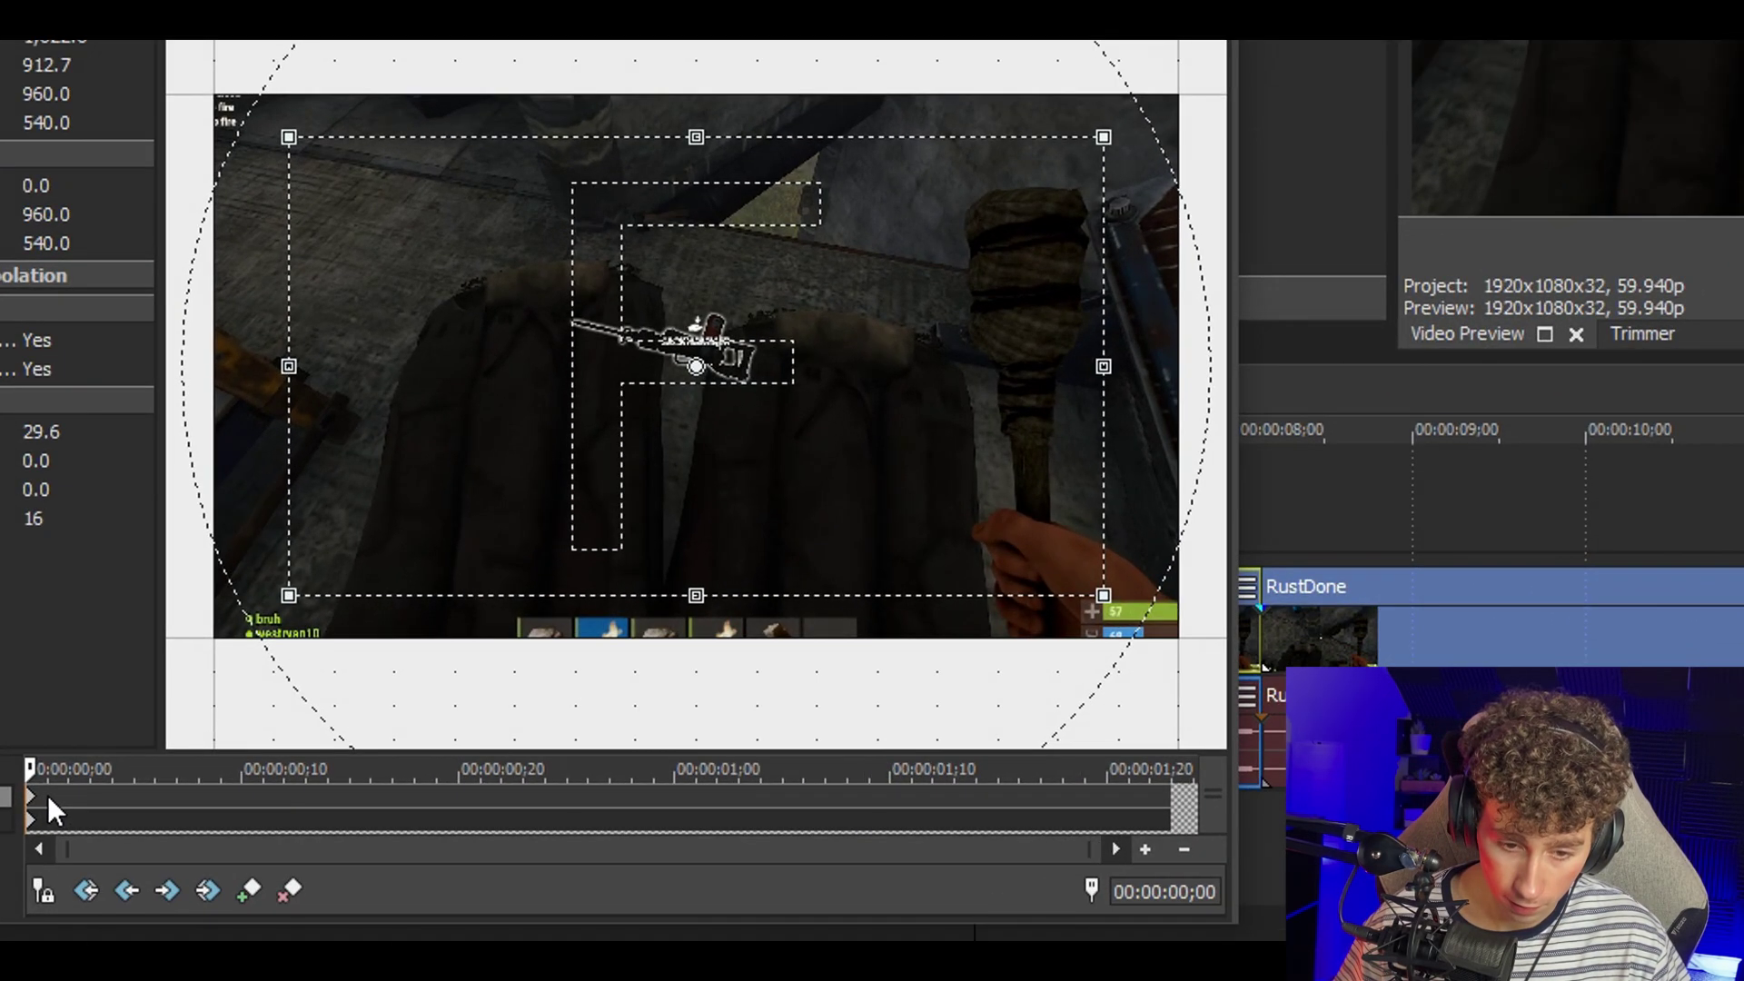
pyautogui.moveTo(793, 560); pyautogui.dragTo(737, 534)
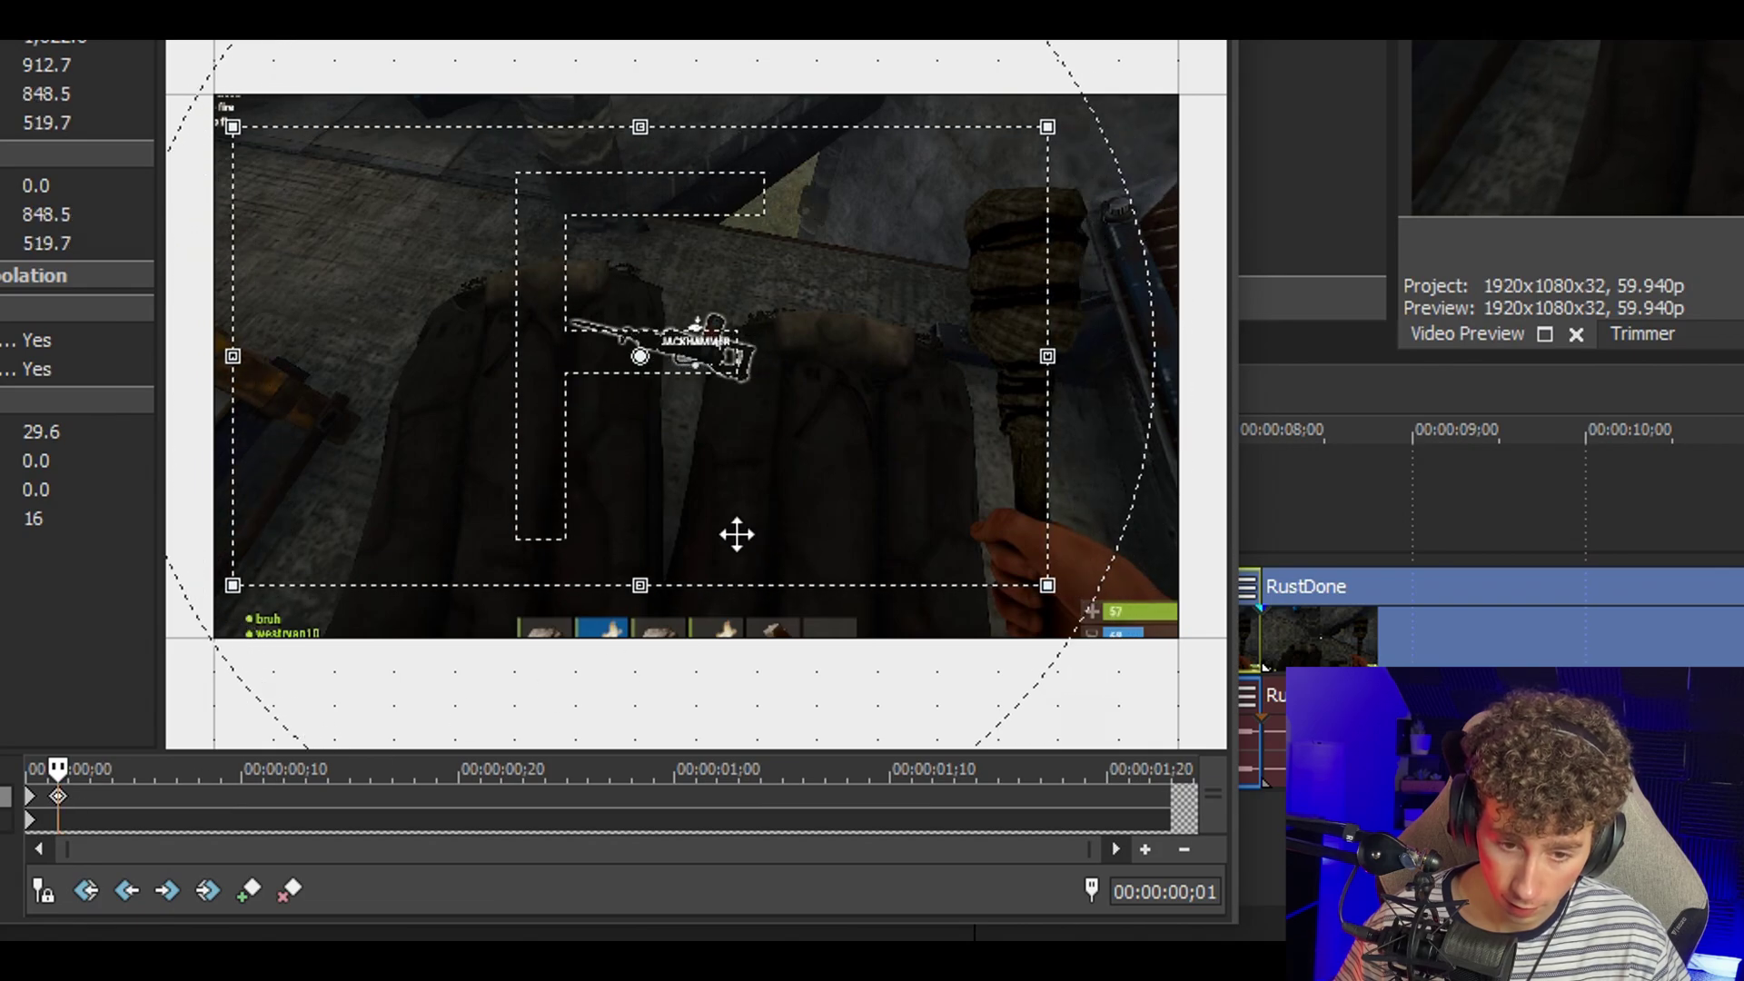
pyautogui.click(80, 797)
pyautogui.moveTo(560, 483); pyautogui.dragTo(604, 553)
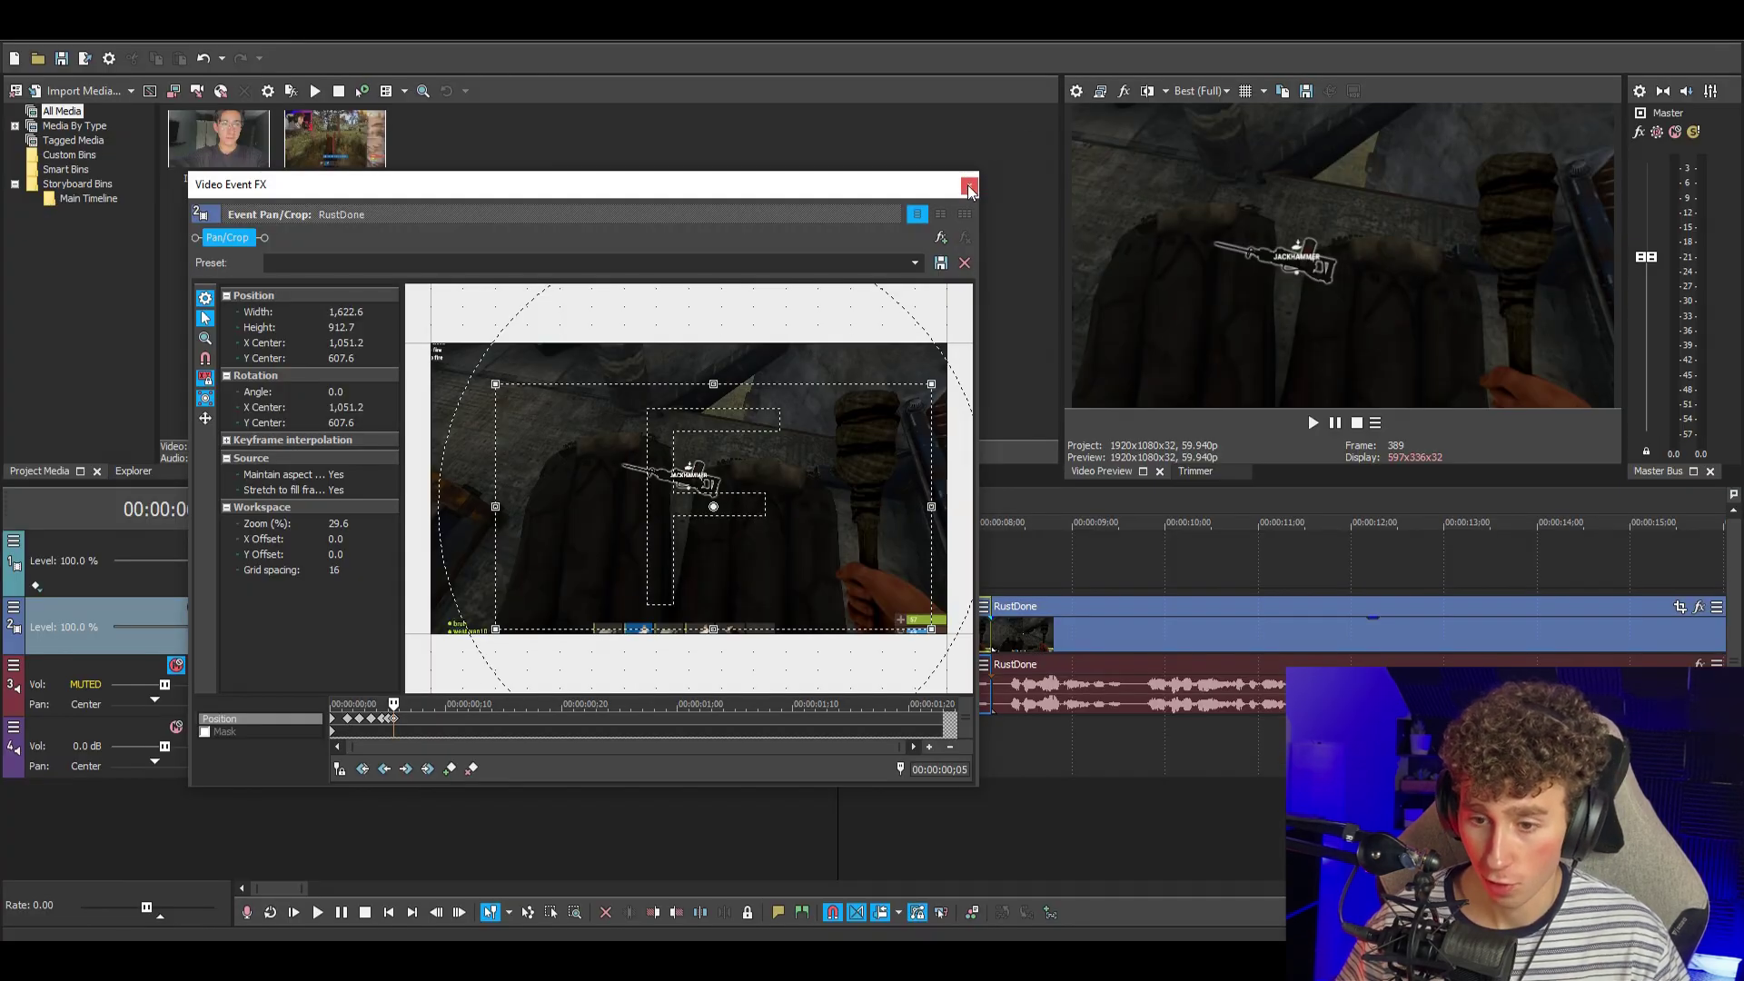
pyautogui.click(969, 187)
# - Play back the zoomed gameplay section from its start
pyautogui.click(830, 629)
pyautogui.press('space')
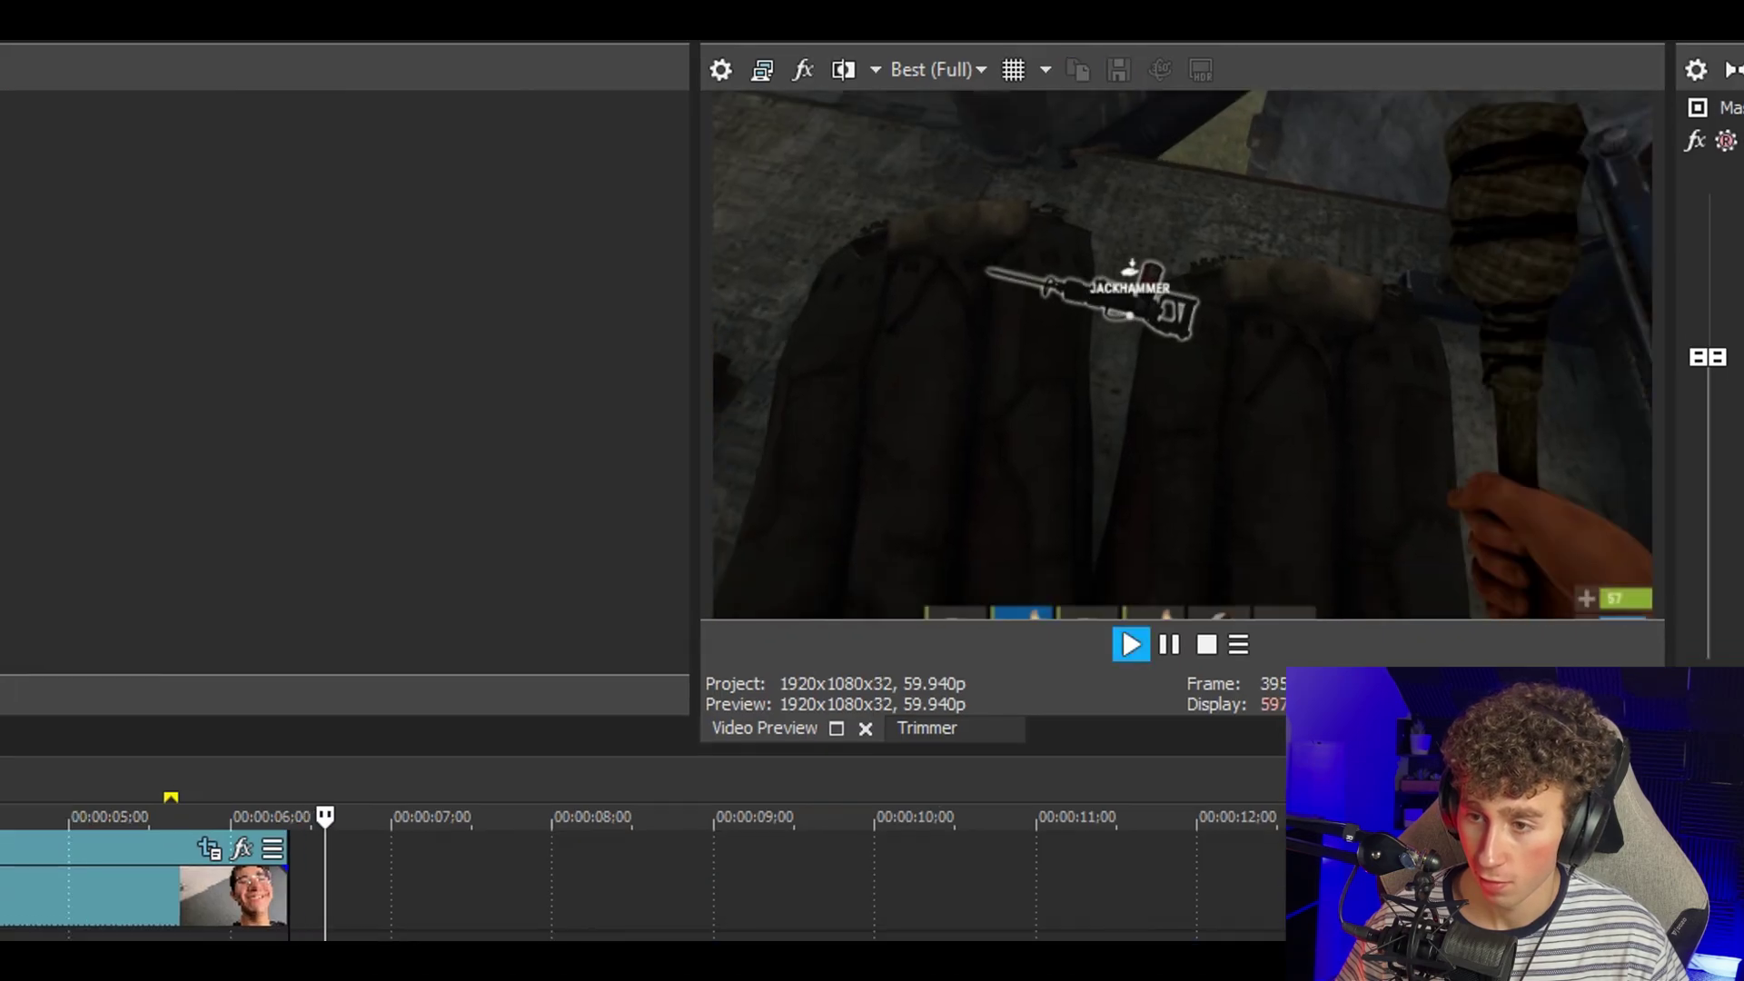
pyautogui.press('space')
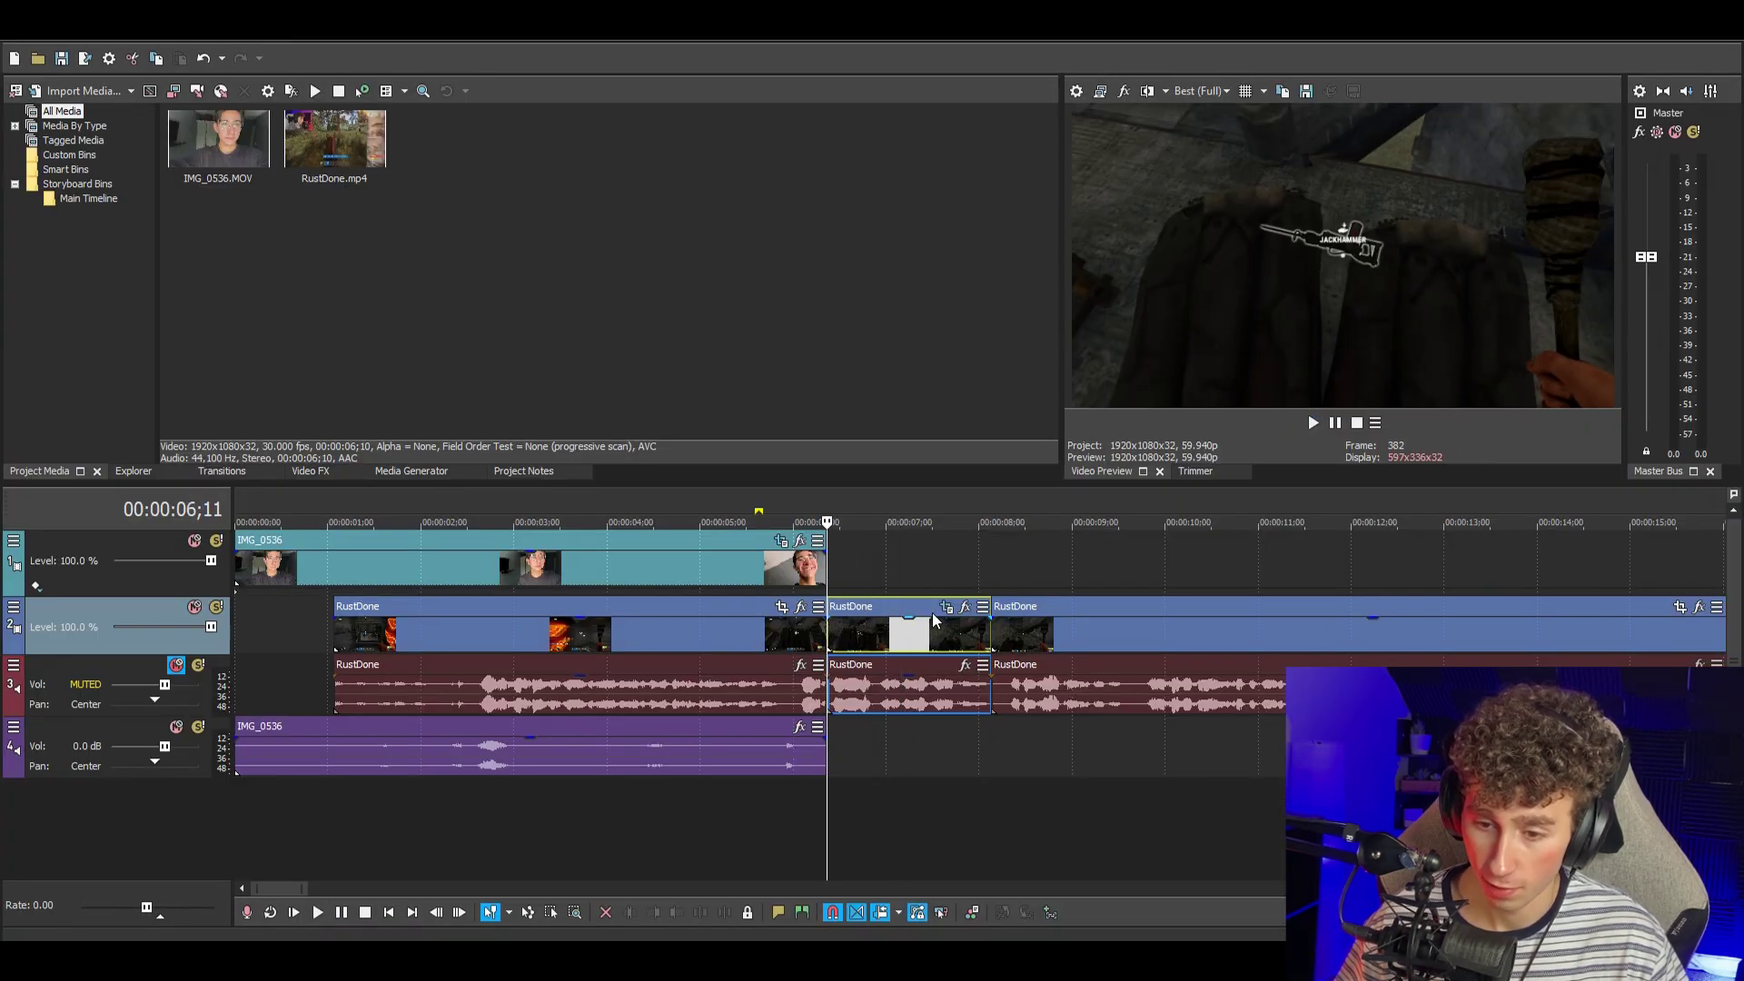
# - Apply the Sapphire S_Shake Default preset to the short RustDone section and preview it
pyautogui.click(879, 637)
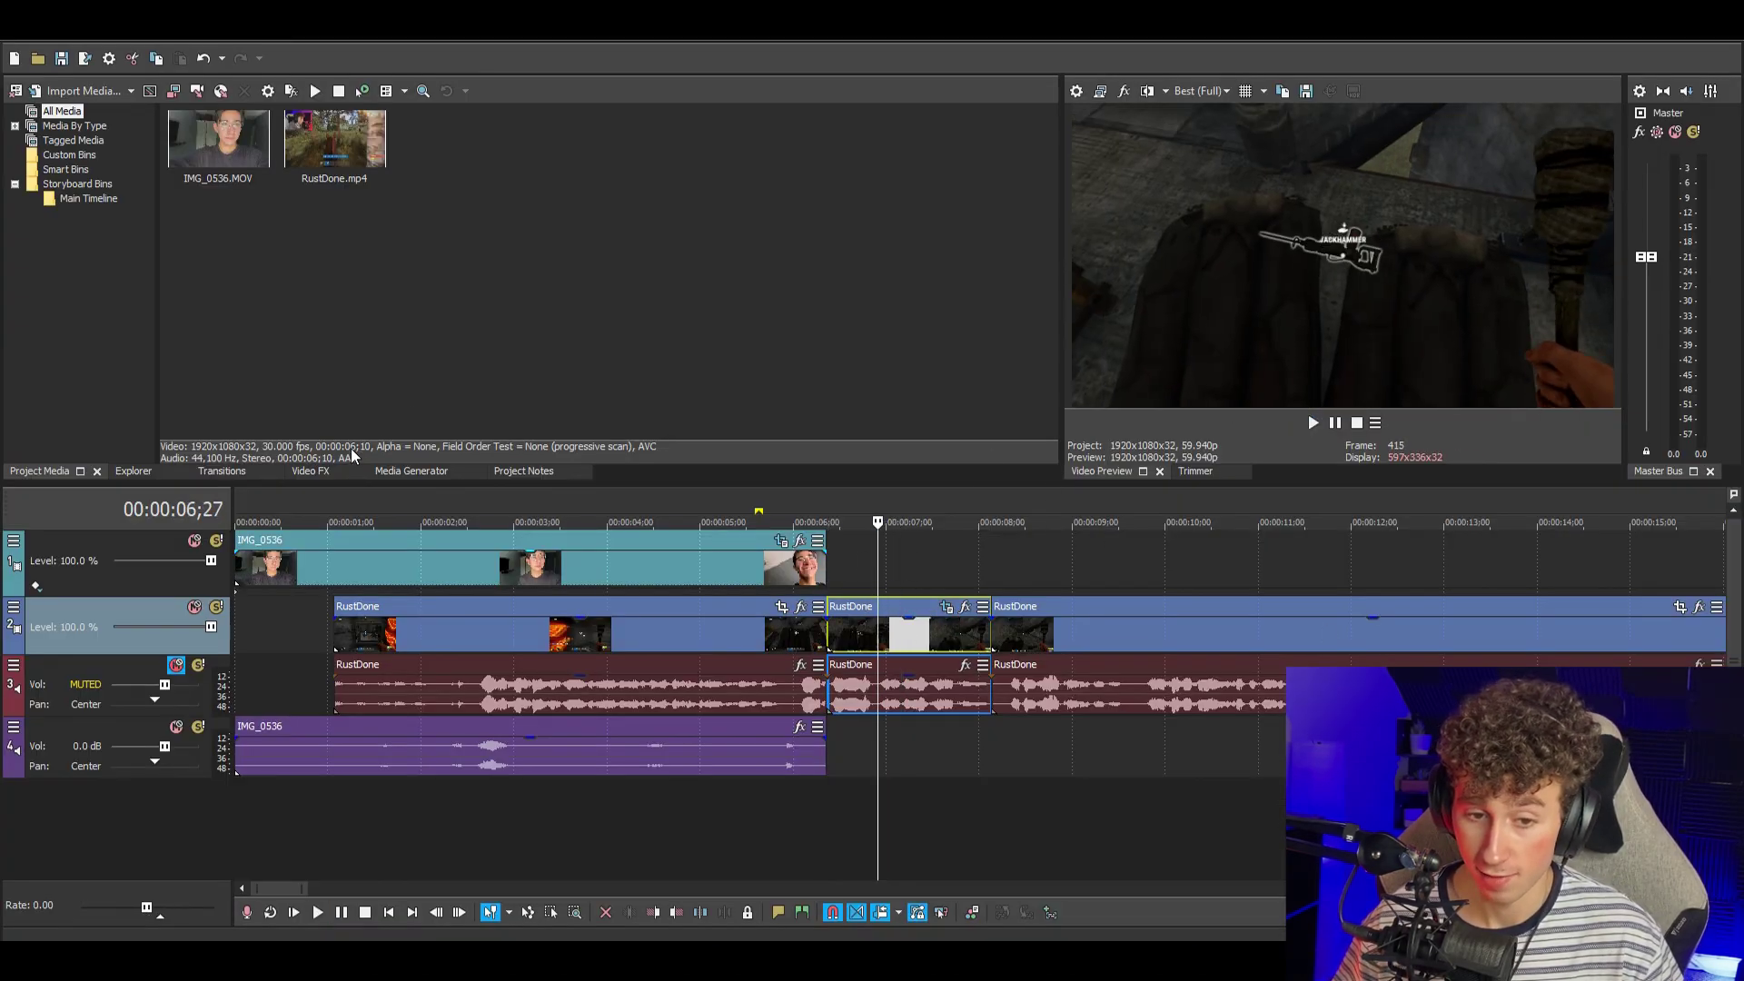
pyautogui.click(310, 470)
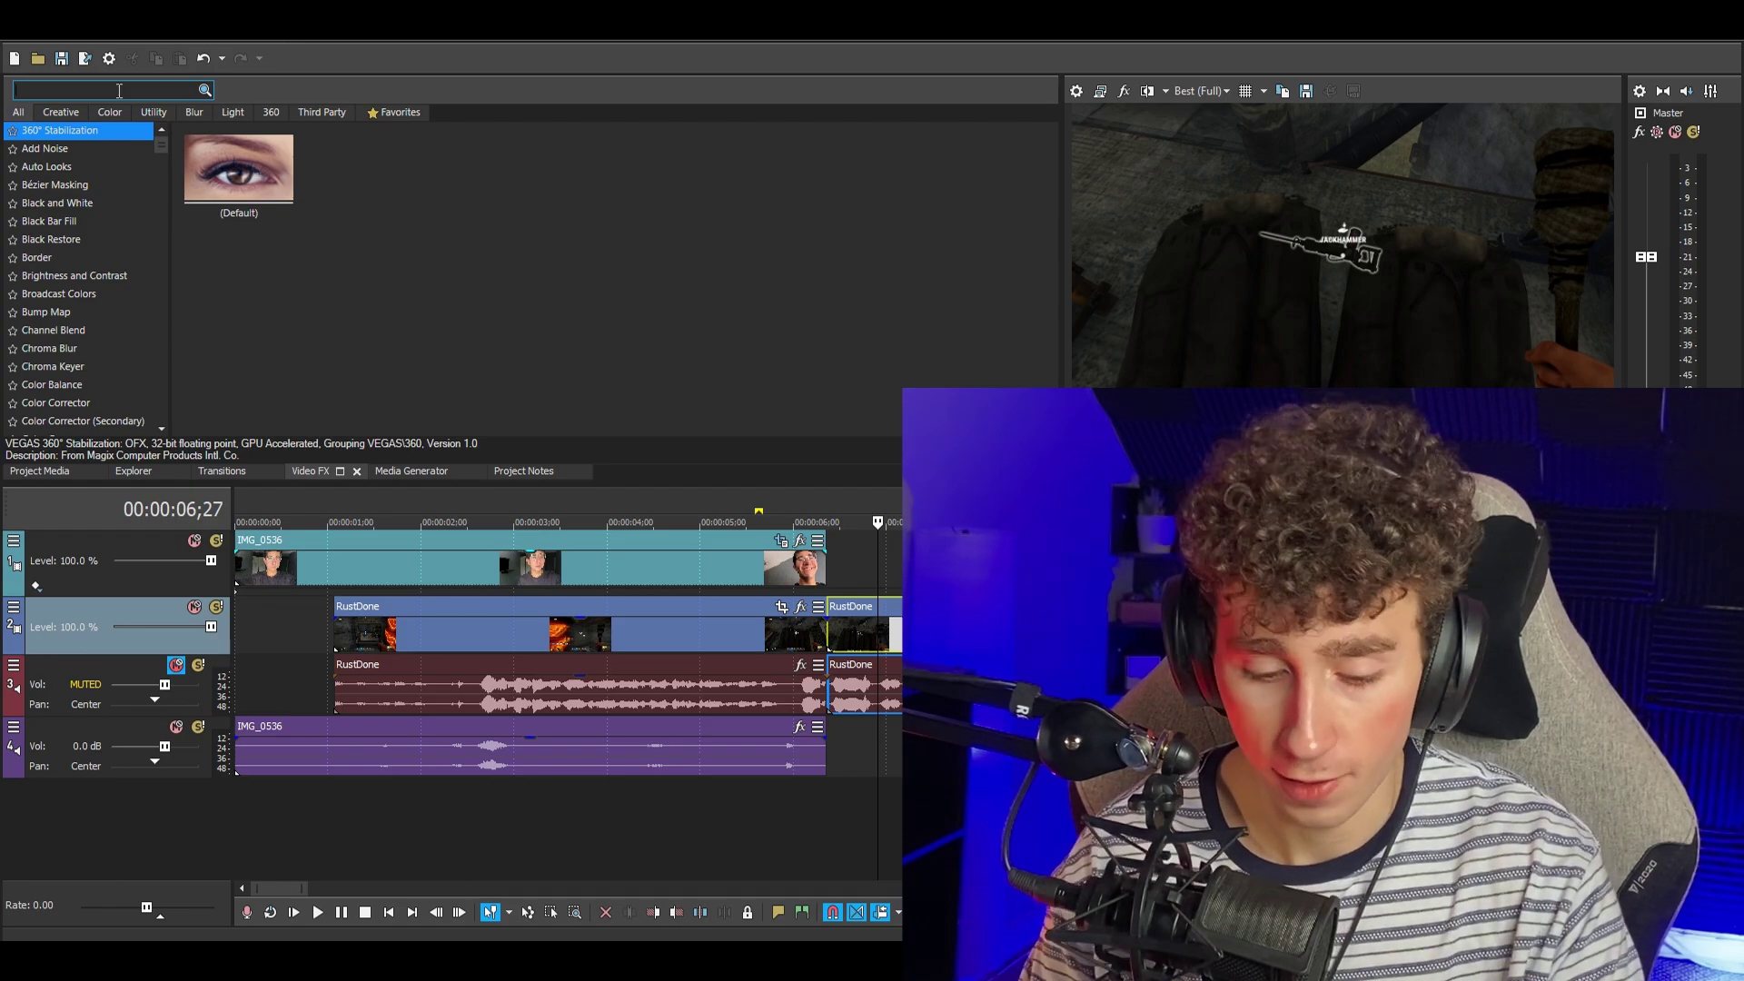
pyautogui.write('shak')
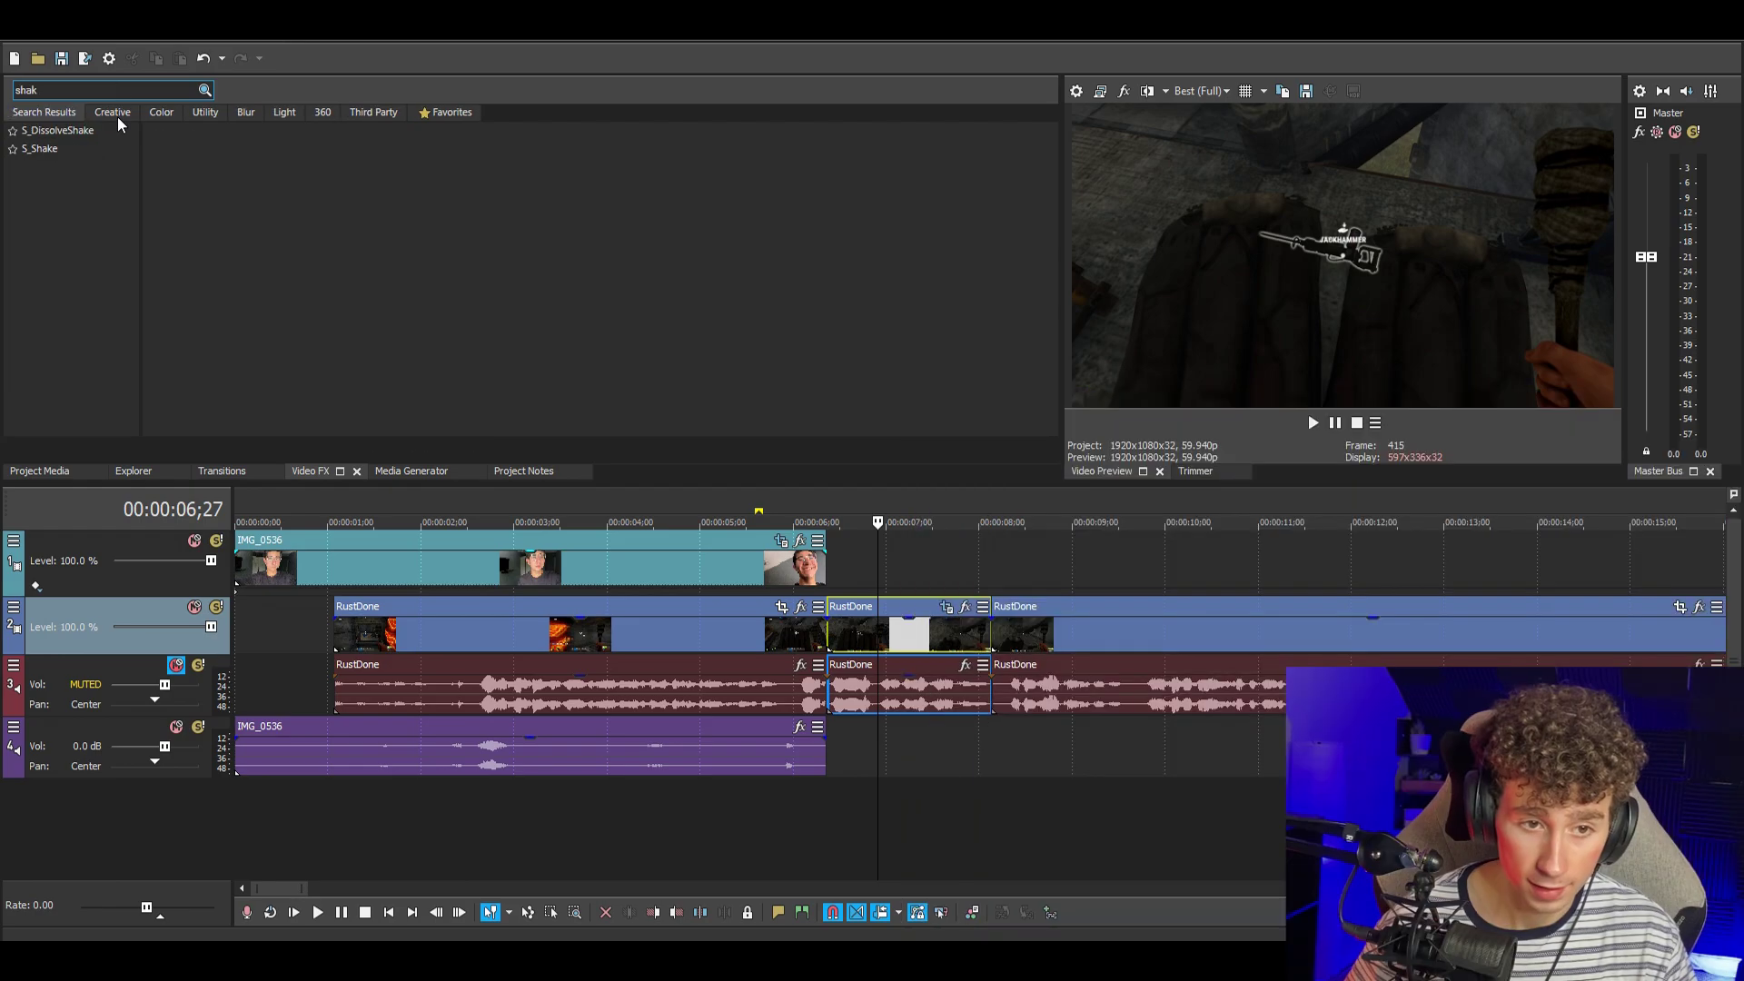
pyautogui.click(72, 148)
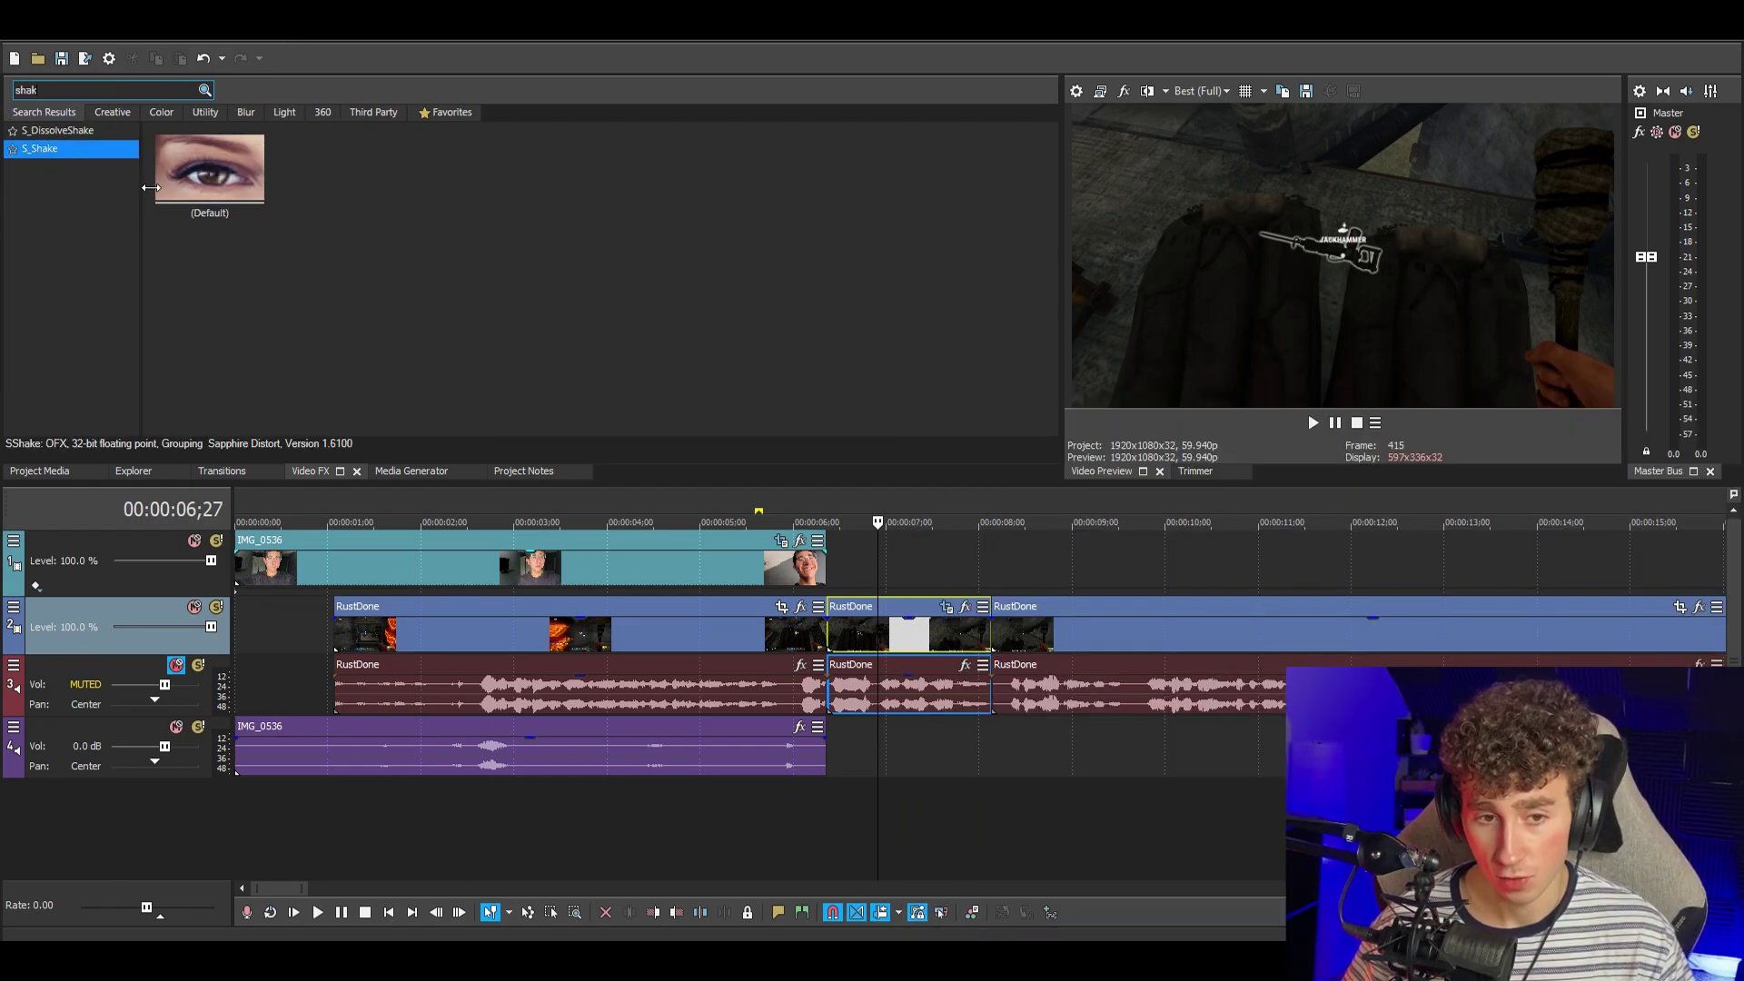
pyautogui.moveTo(178, 170); pyautogui.dragTo(850, 568)
pyautogui.moveTo(875, 627); pyautogui.dragTo(878, 625)
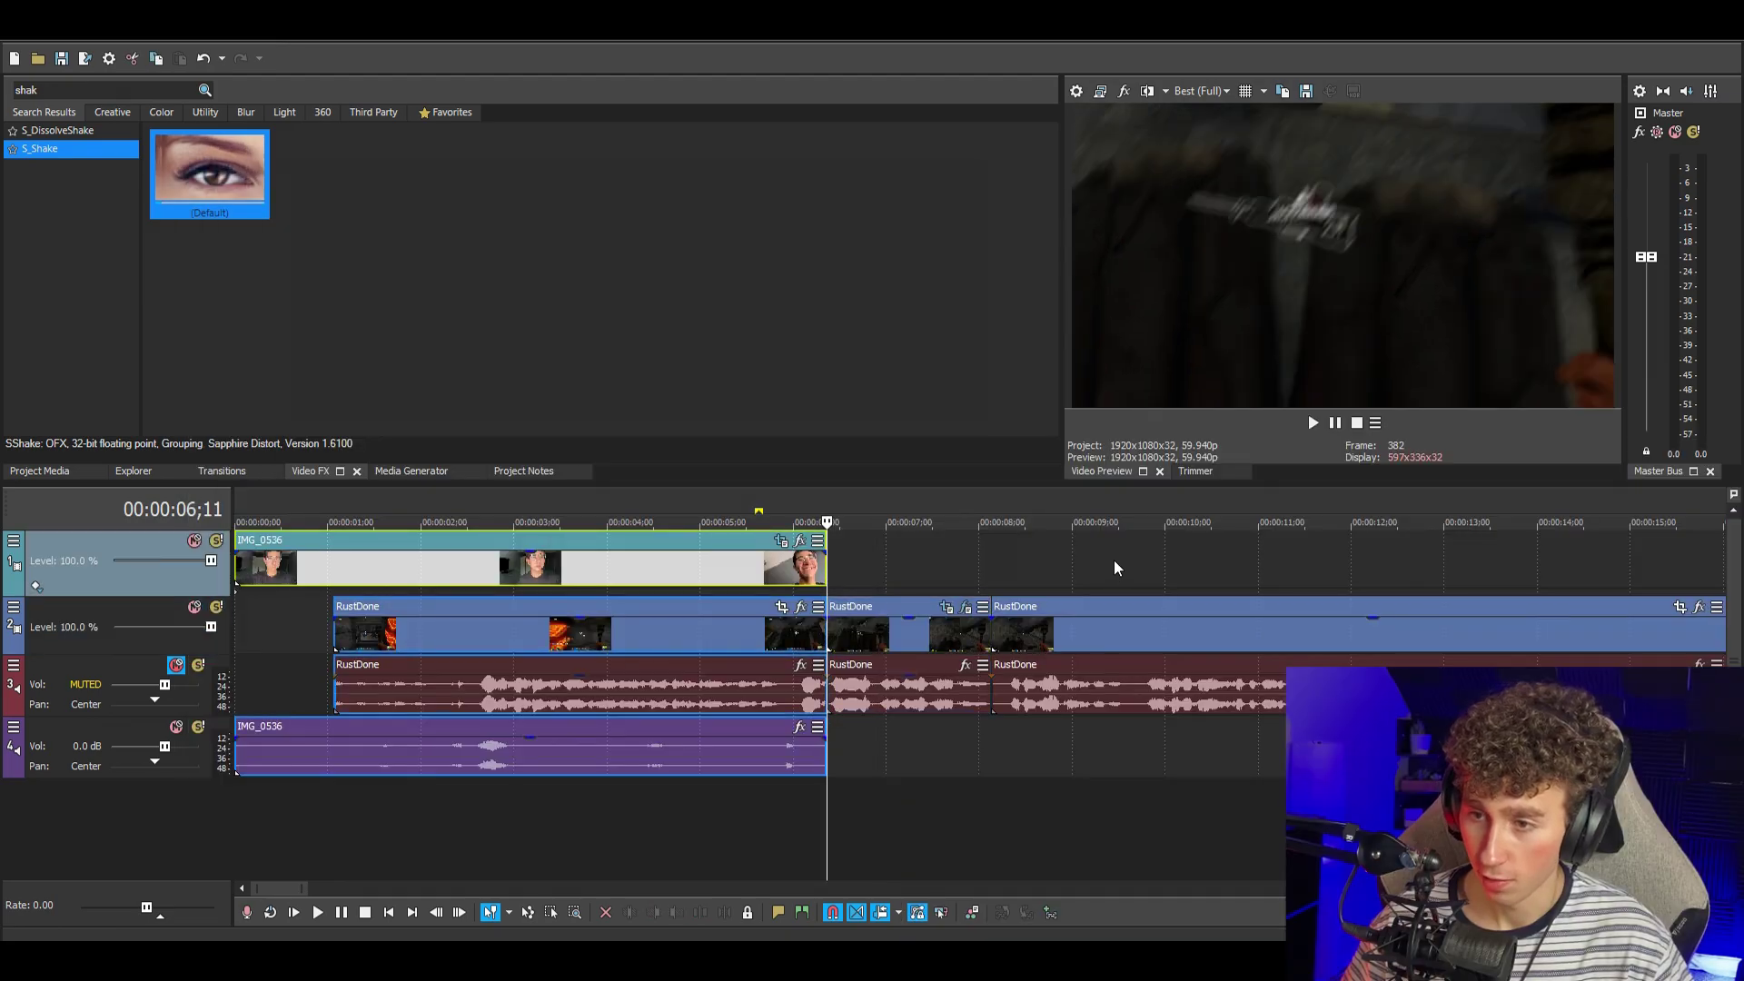
pyautogui.press('space')
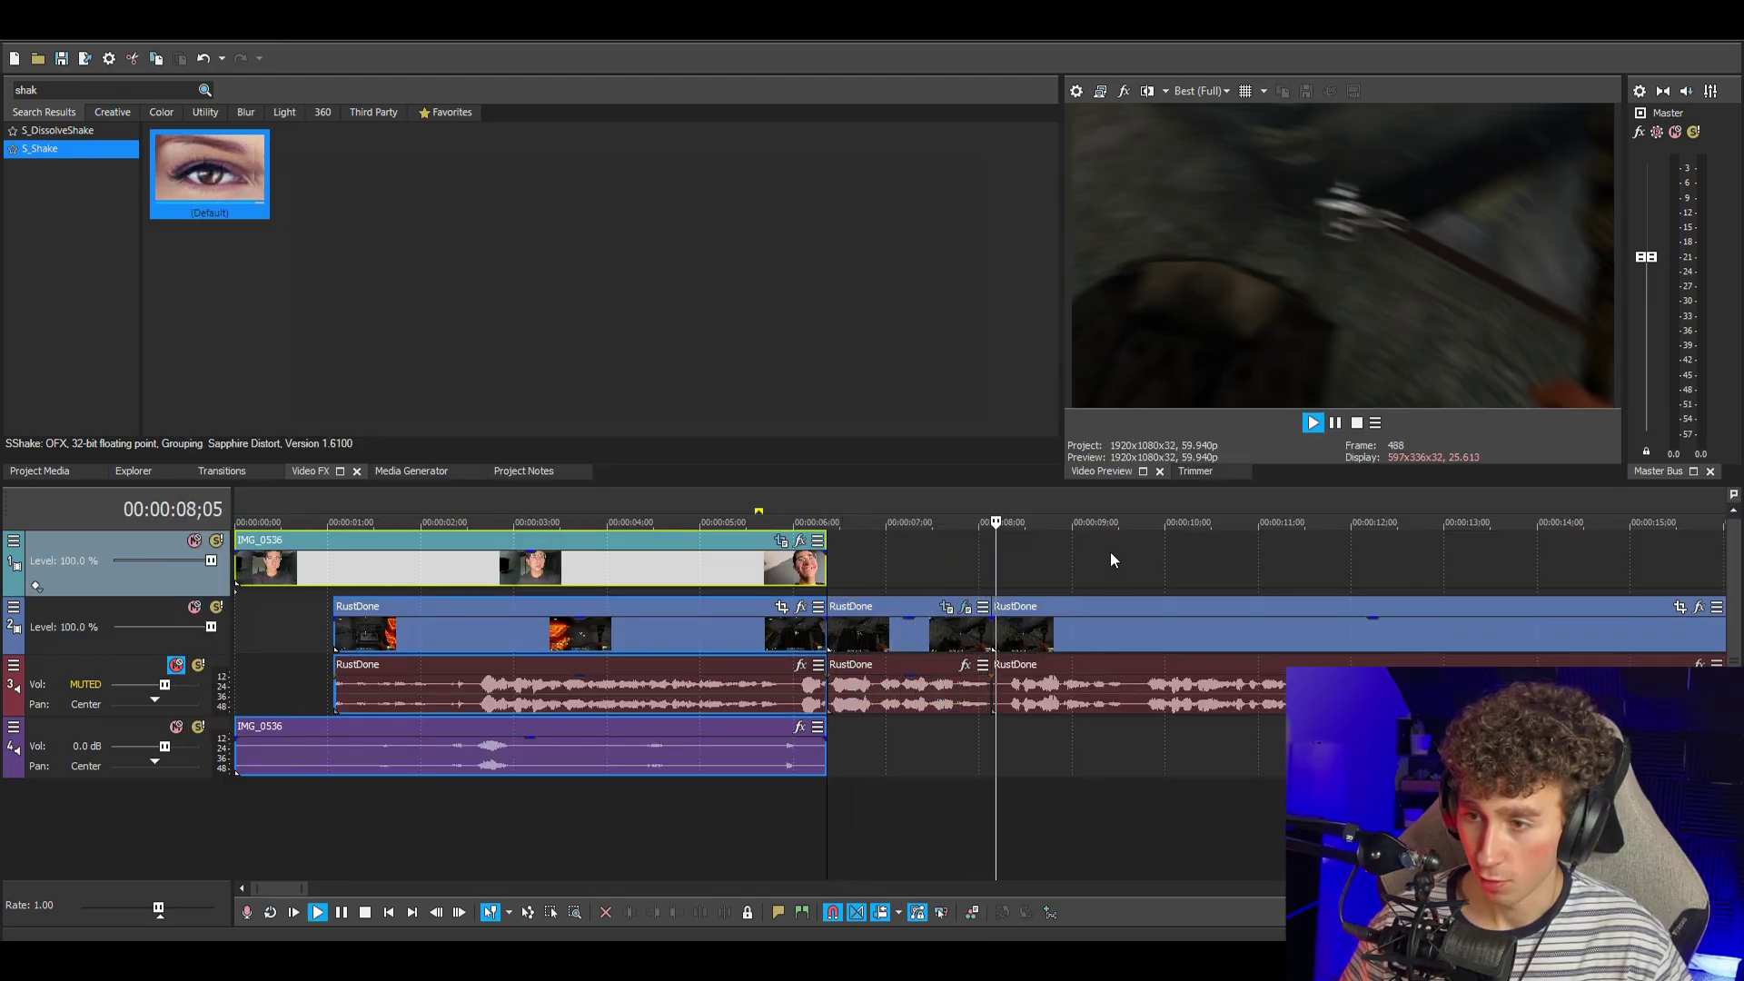
pyautogui.press('space')
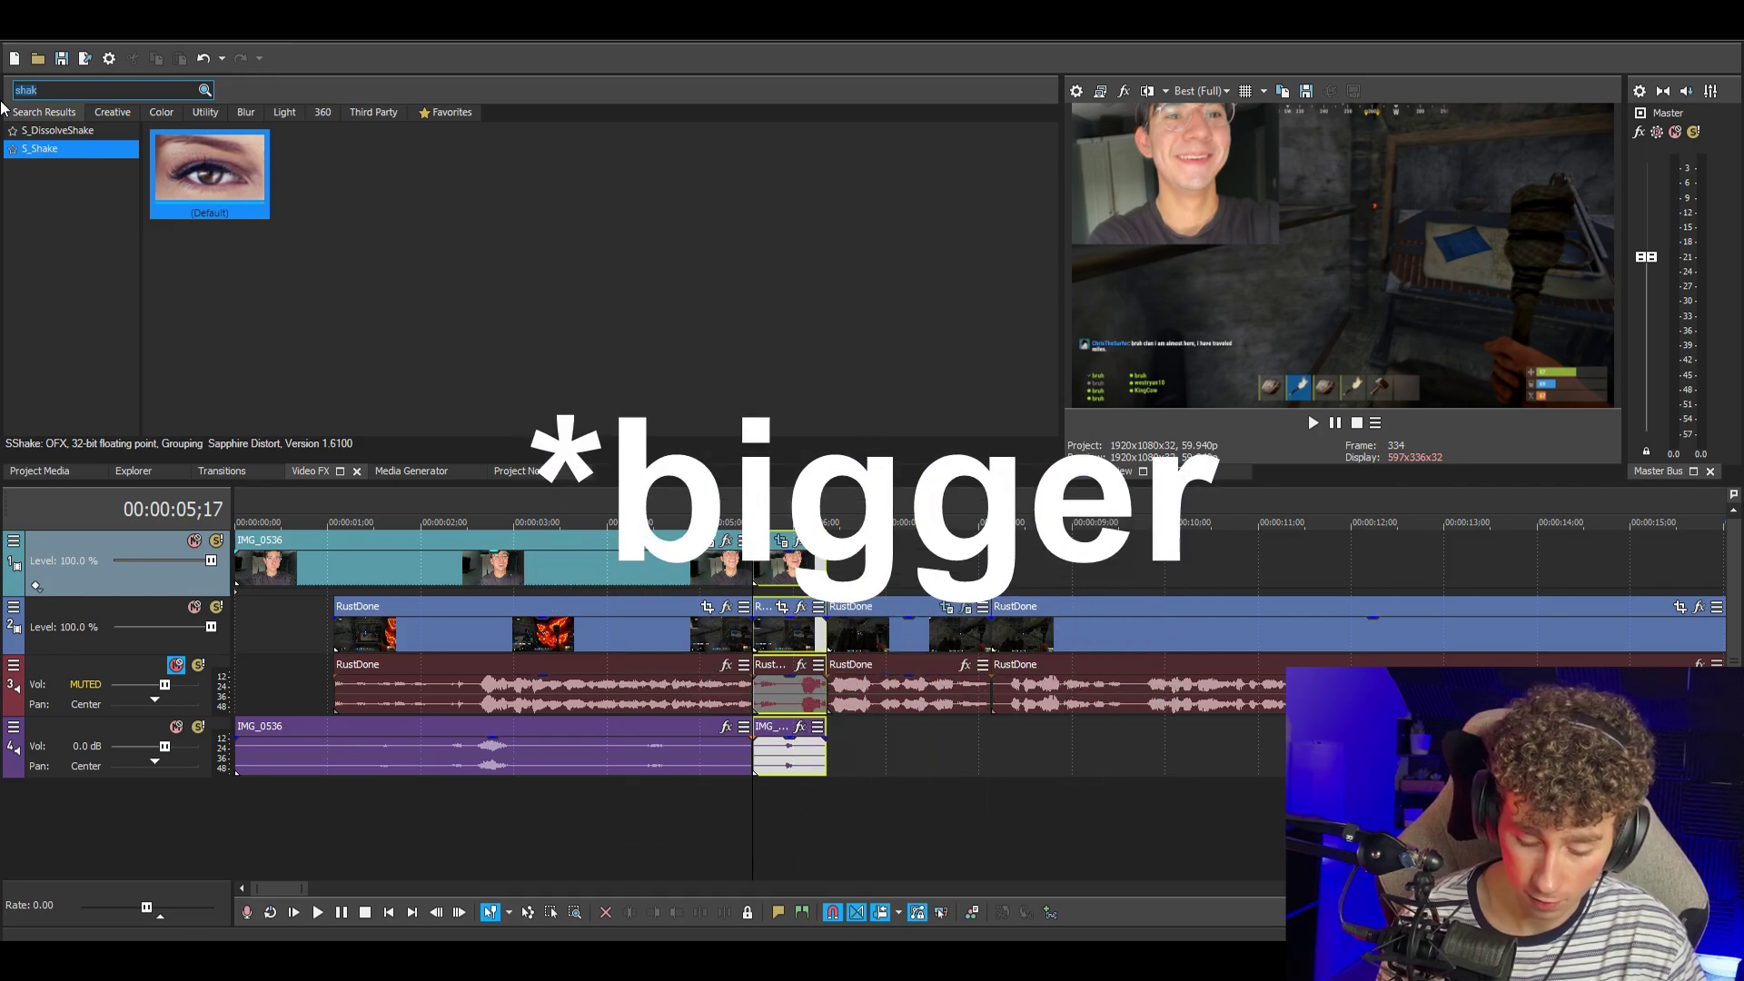
# - Apply Spherize (Default) and the Maximum Punch pinch/punch effect to the short facecam piece
pyautogui.press('BackSpace')
pyautogui.press('BackSpace')
pyautogui.press('BackSpace')
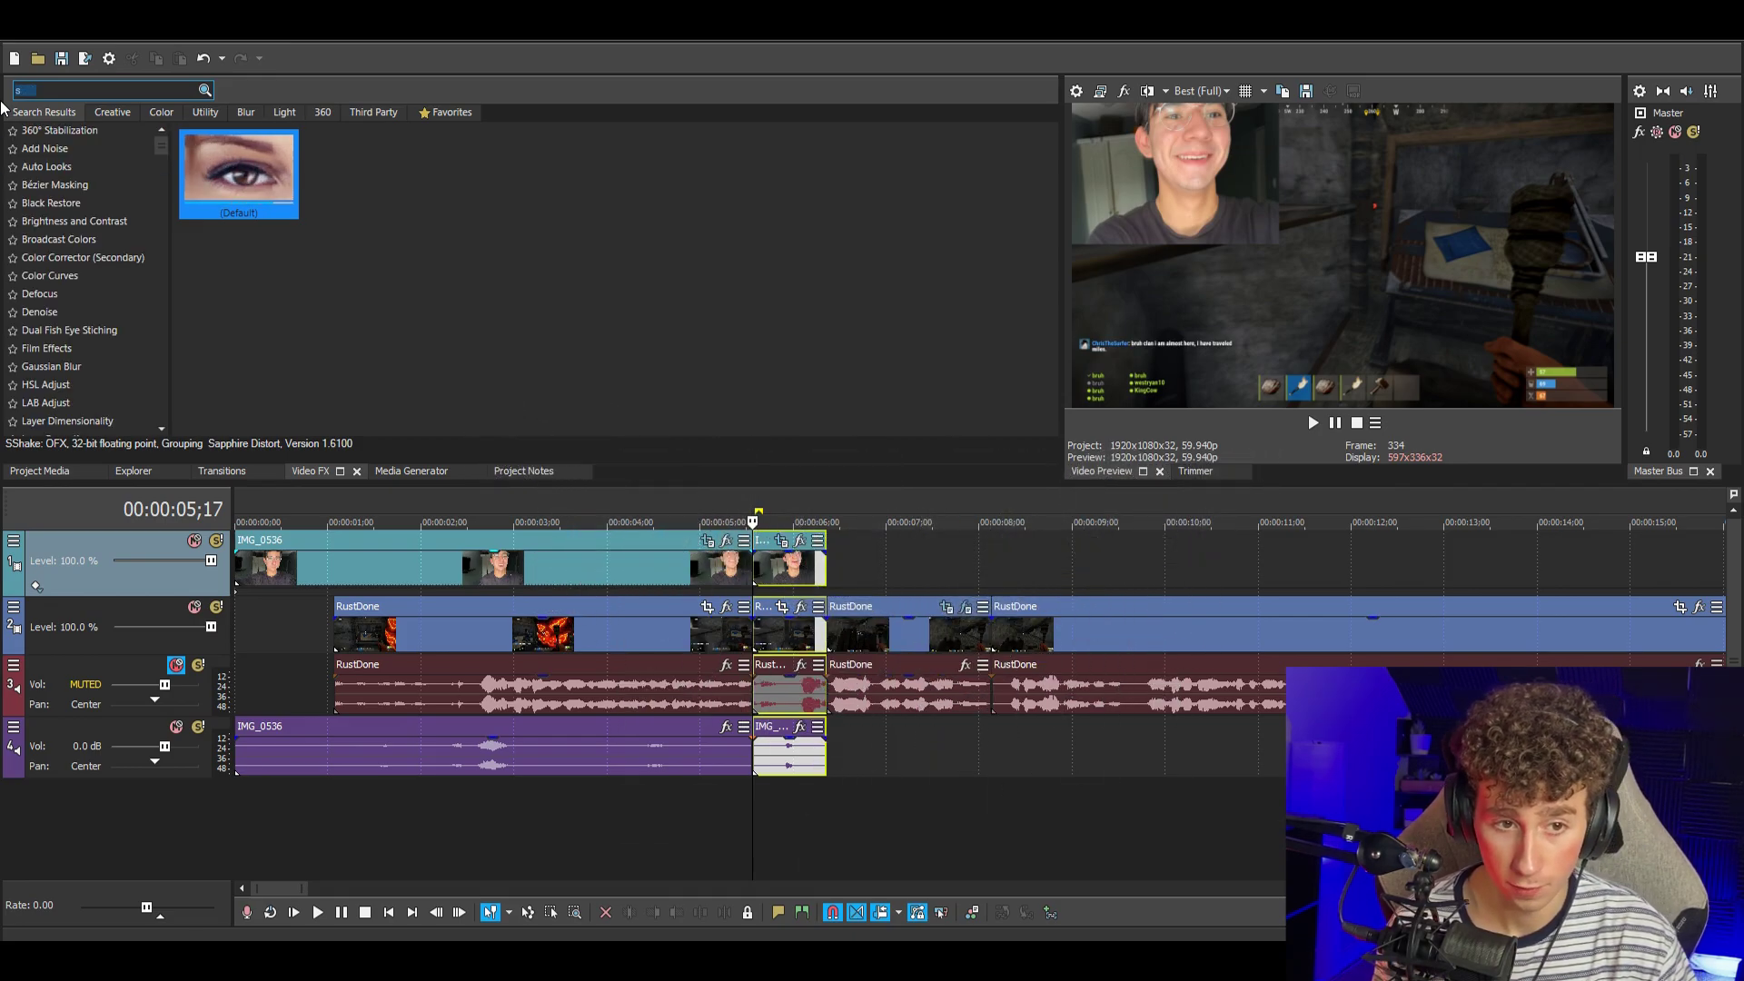
pyautogui.write('pher')
pyautogui.click(41, 131)
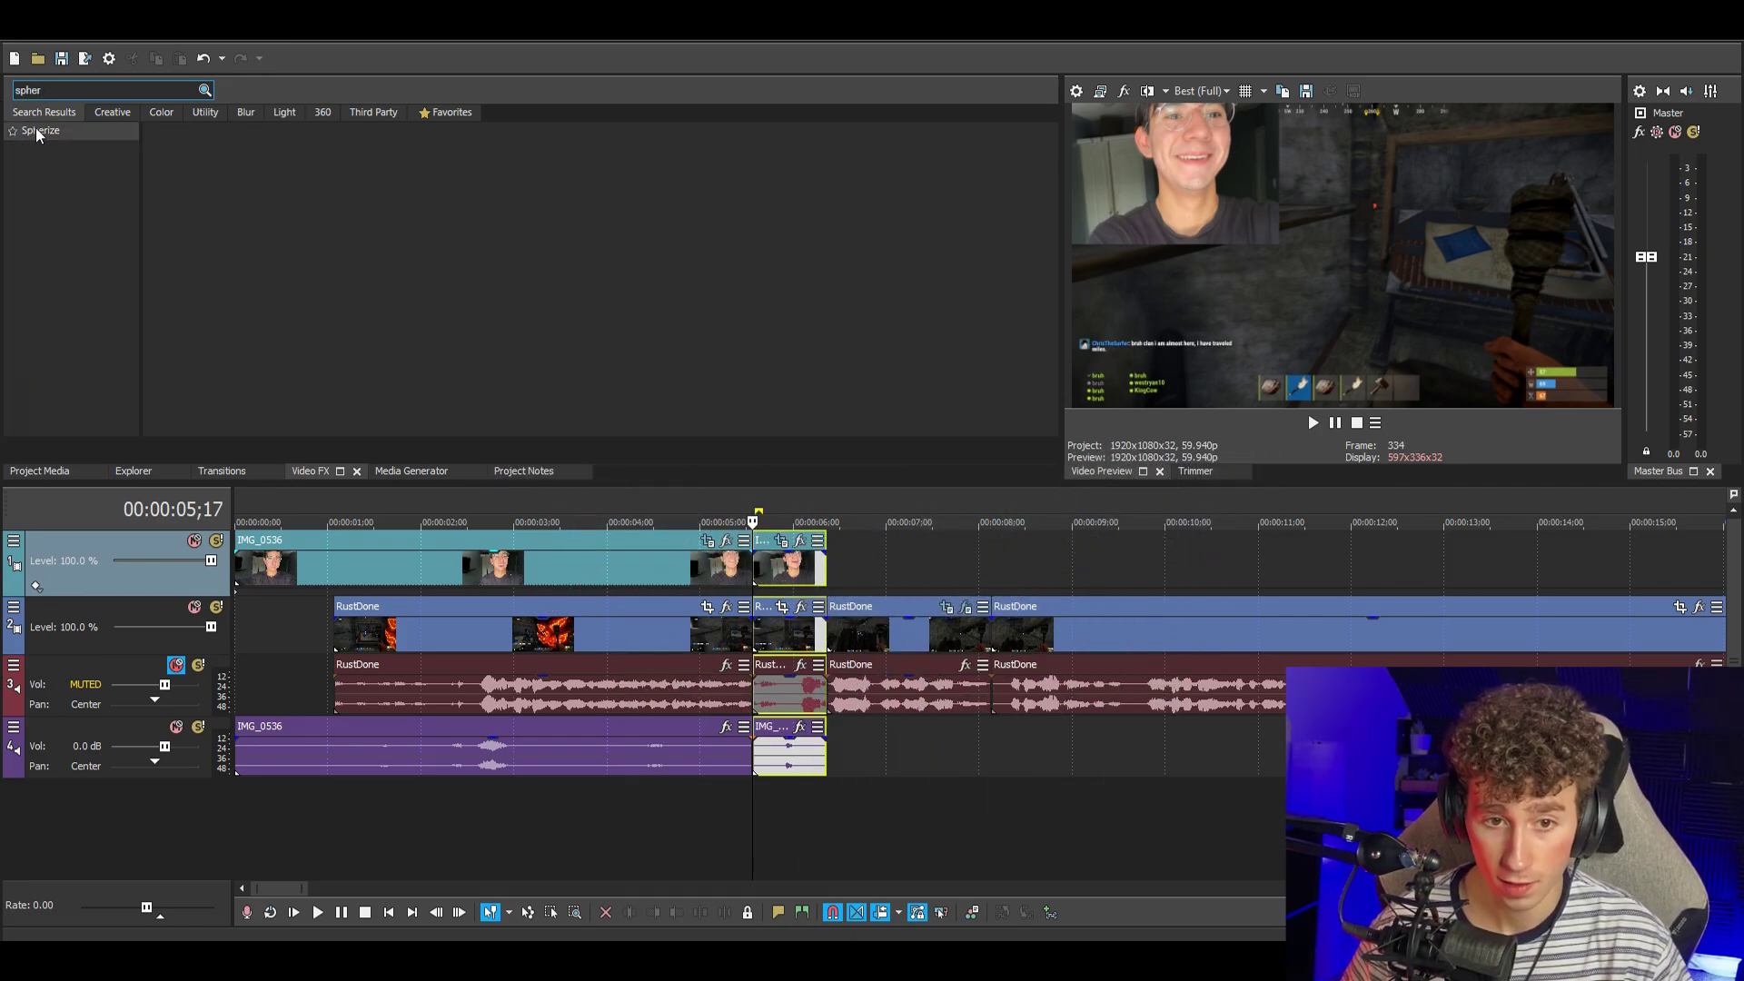
pyautogui.click(222, 208)
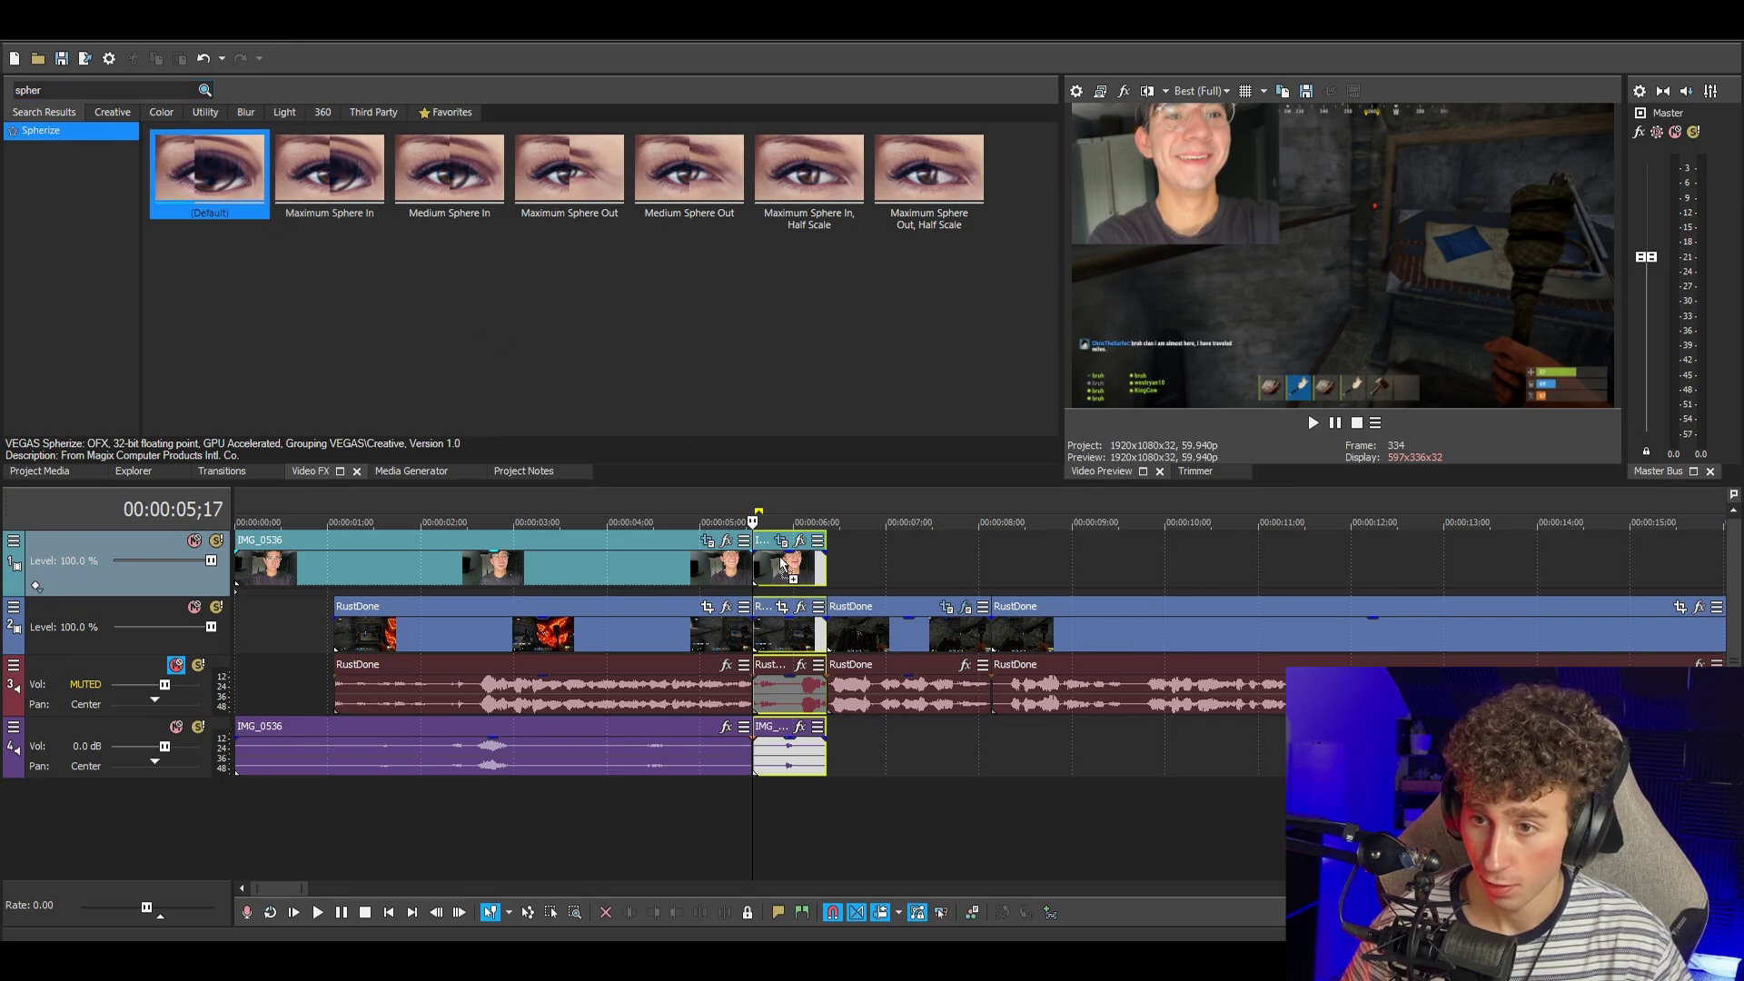
pyautogui.moveTo(782, 563); pyautogui.dragTo(783, 565)
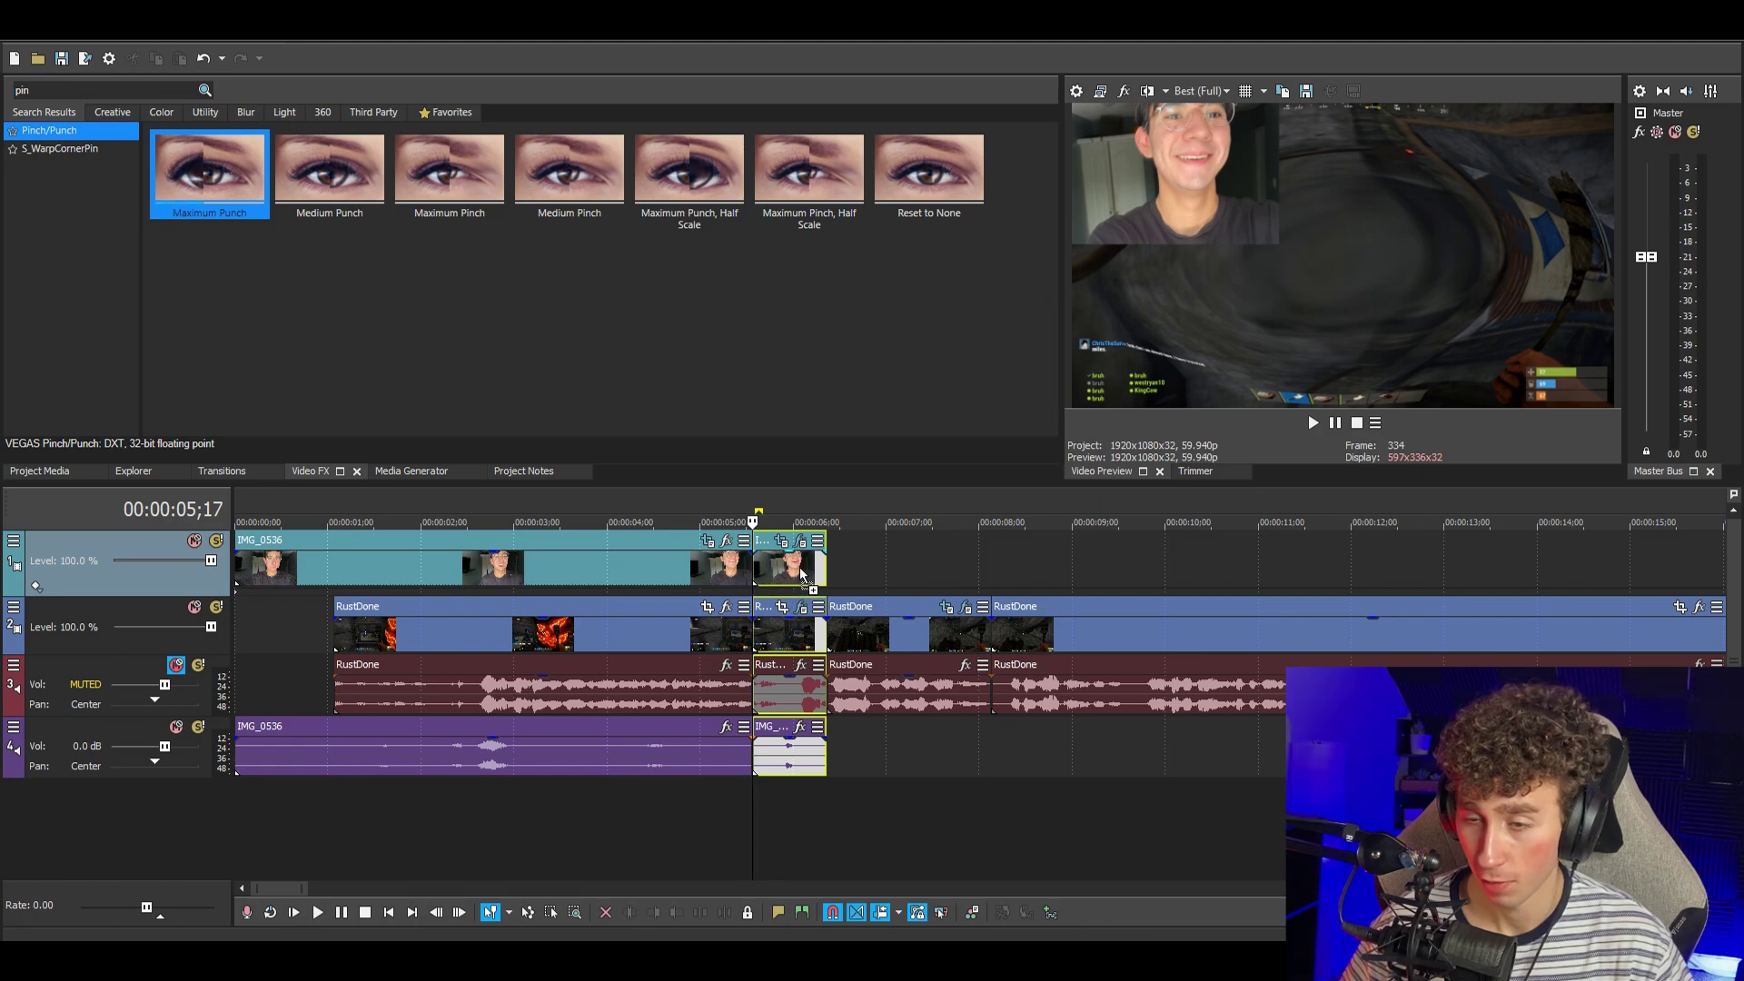
pyautogui.moveTo(802, 574); pyautogui.dragTo(802, 575)
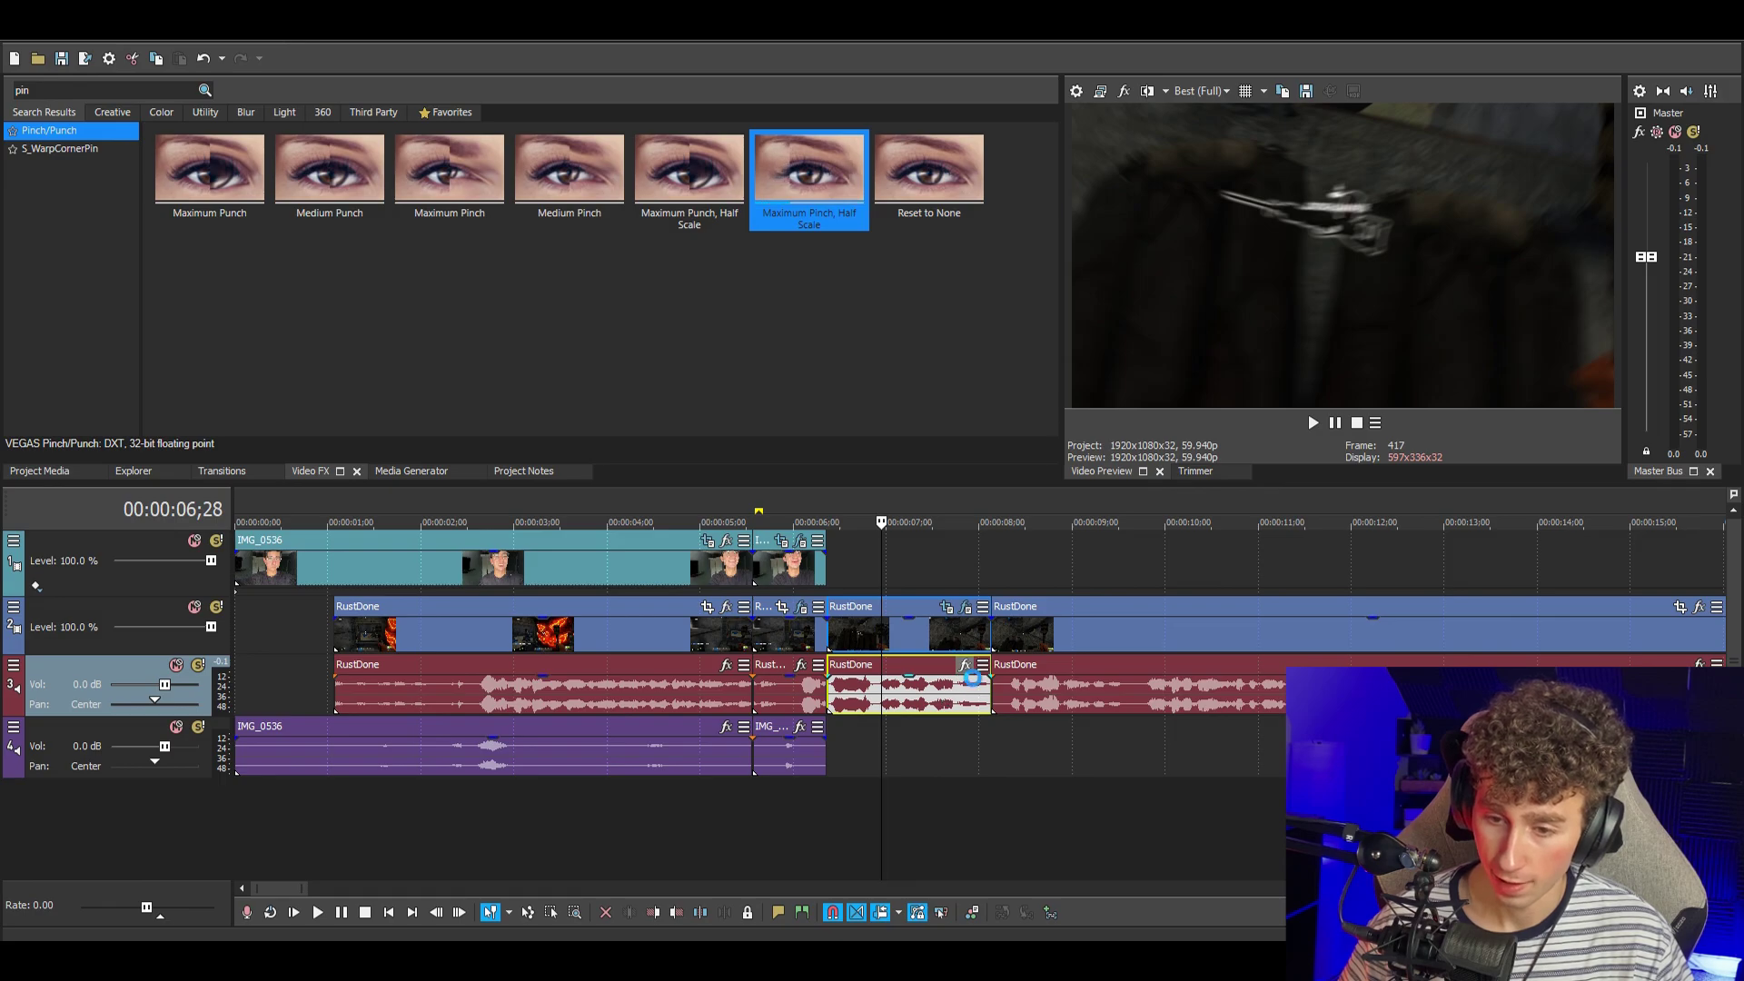
# - Add a Reverb to the 6–8 s gameplay audio and raise its output to -28.3 dB
pyautogui.click(965, 666)
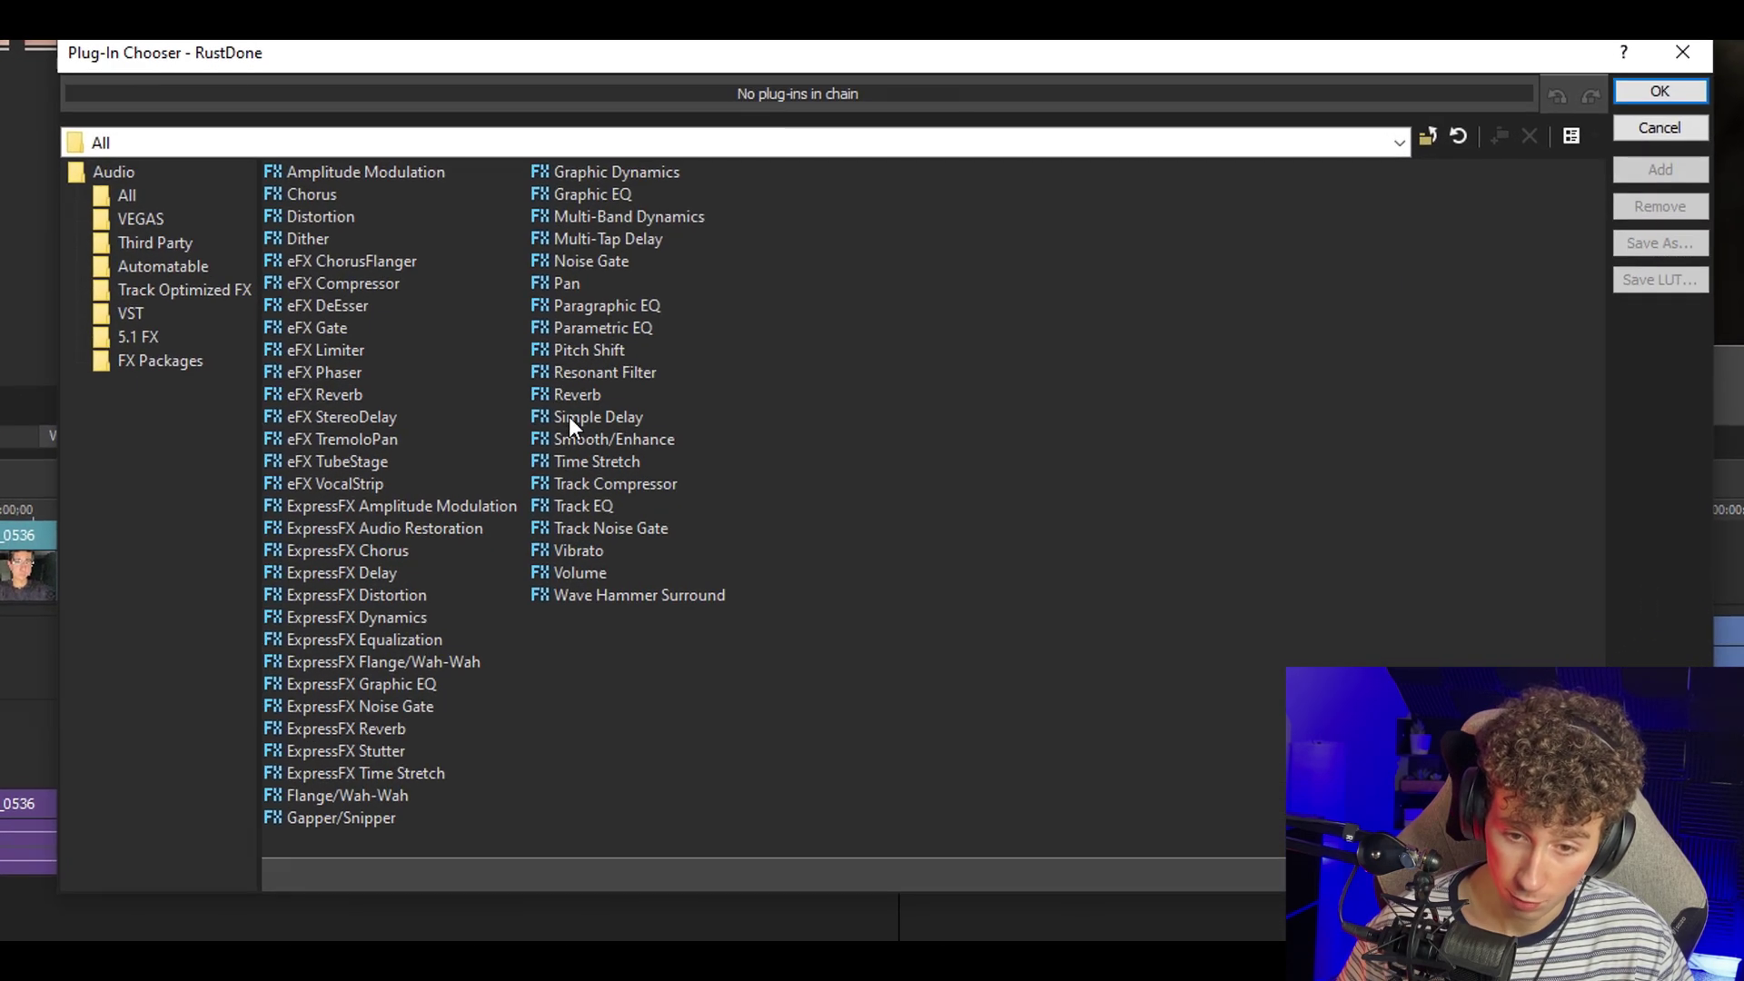
pyautogui.click(659, 445)
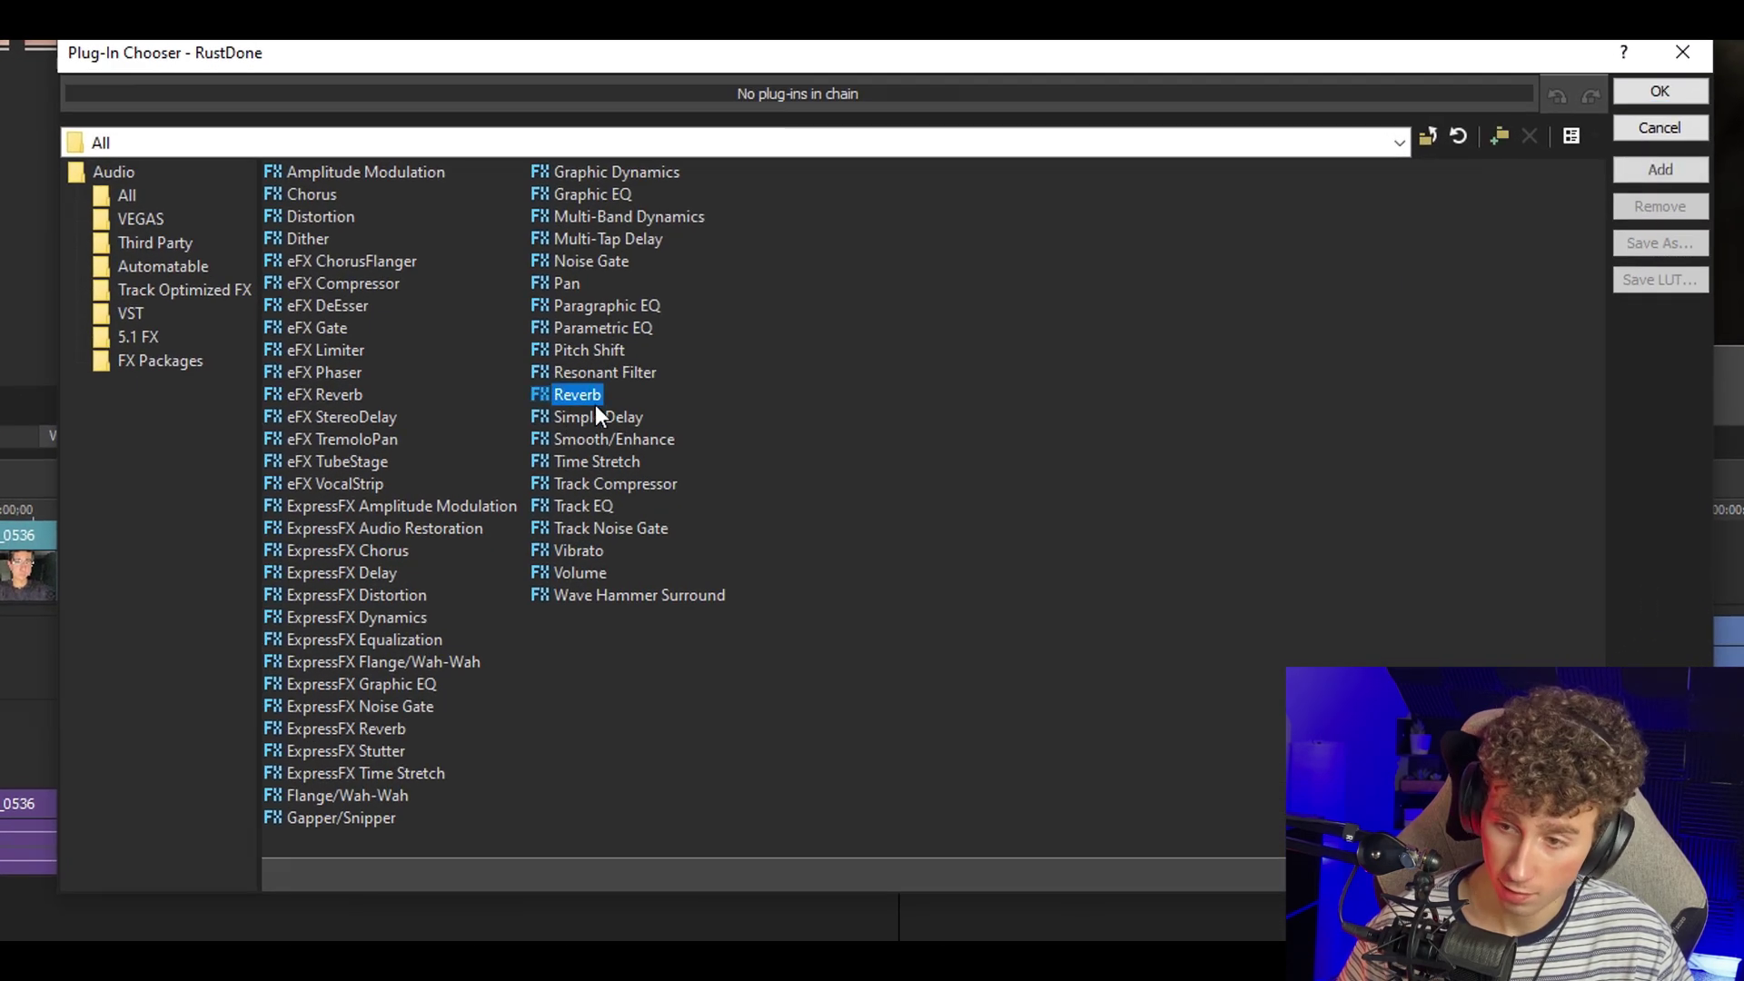
pyautogui.click(1674, 173)
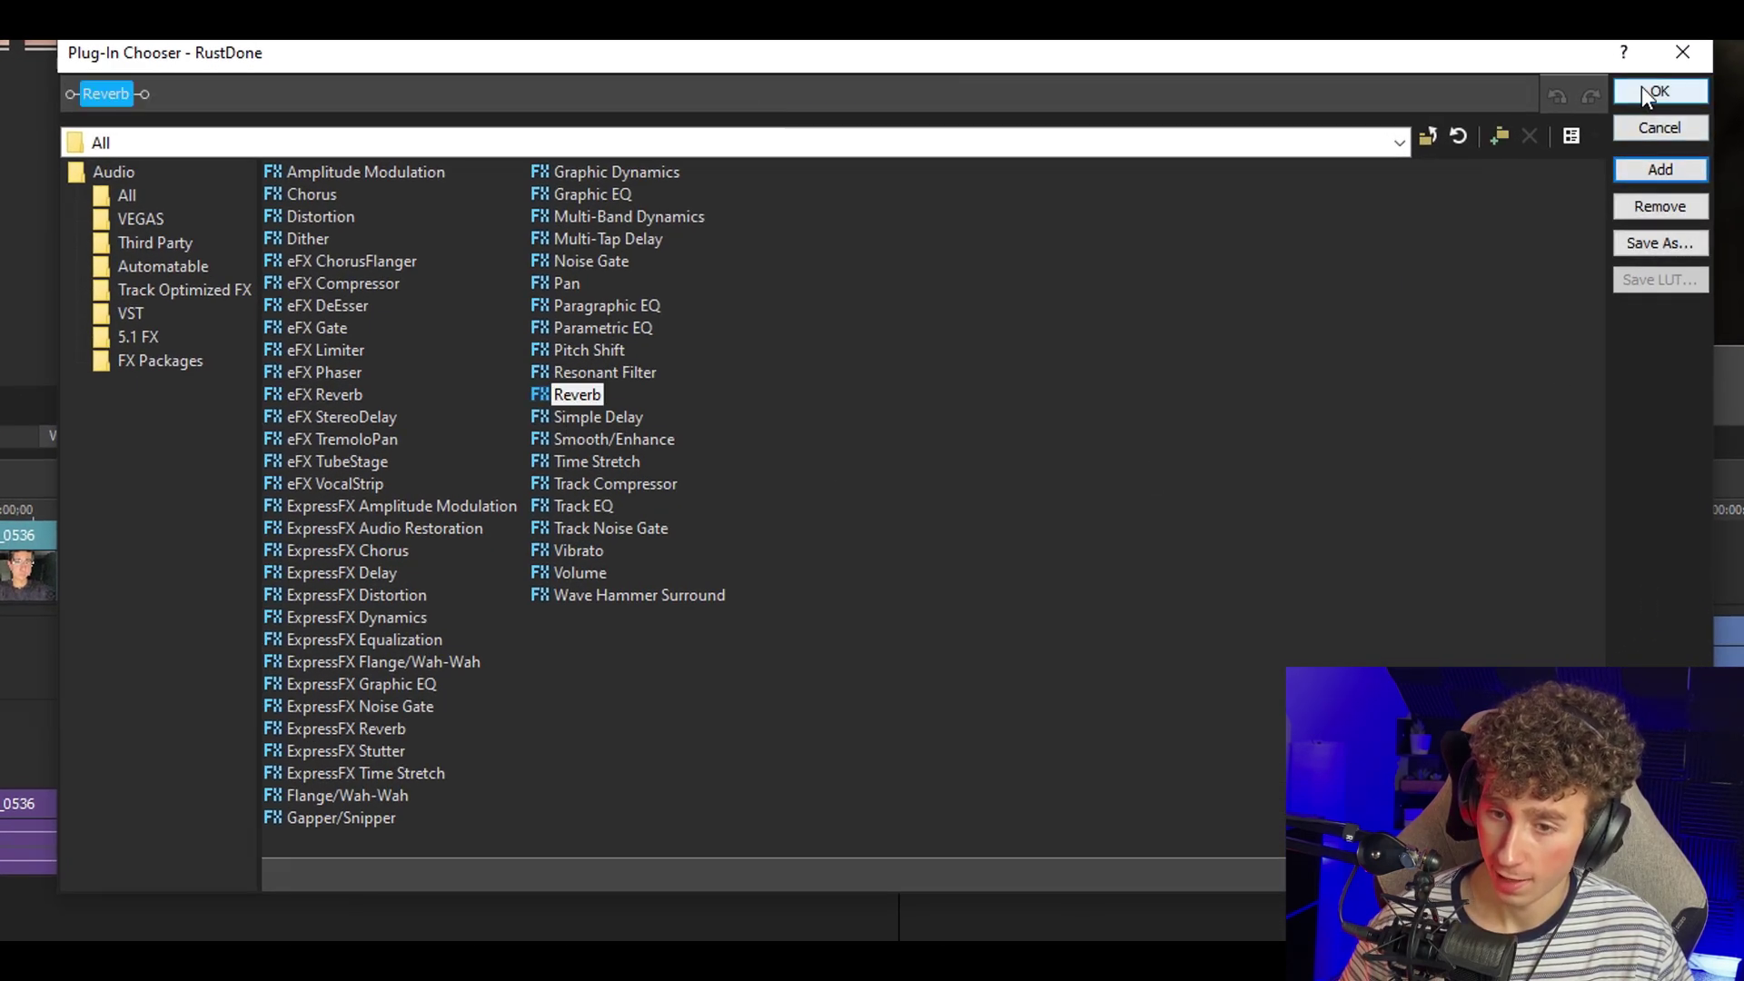
pyautogui.click(1643, 87)
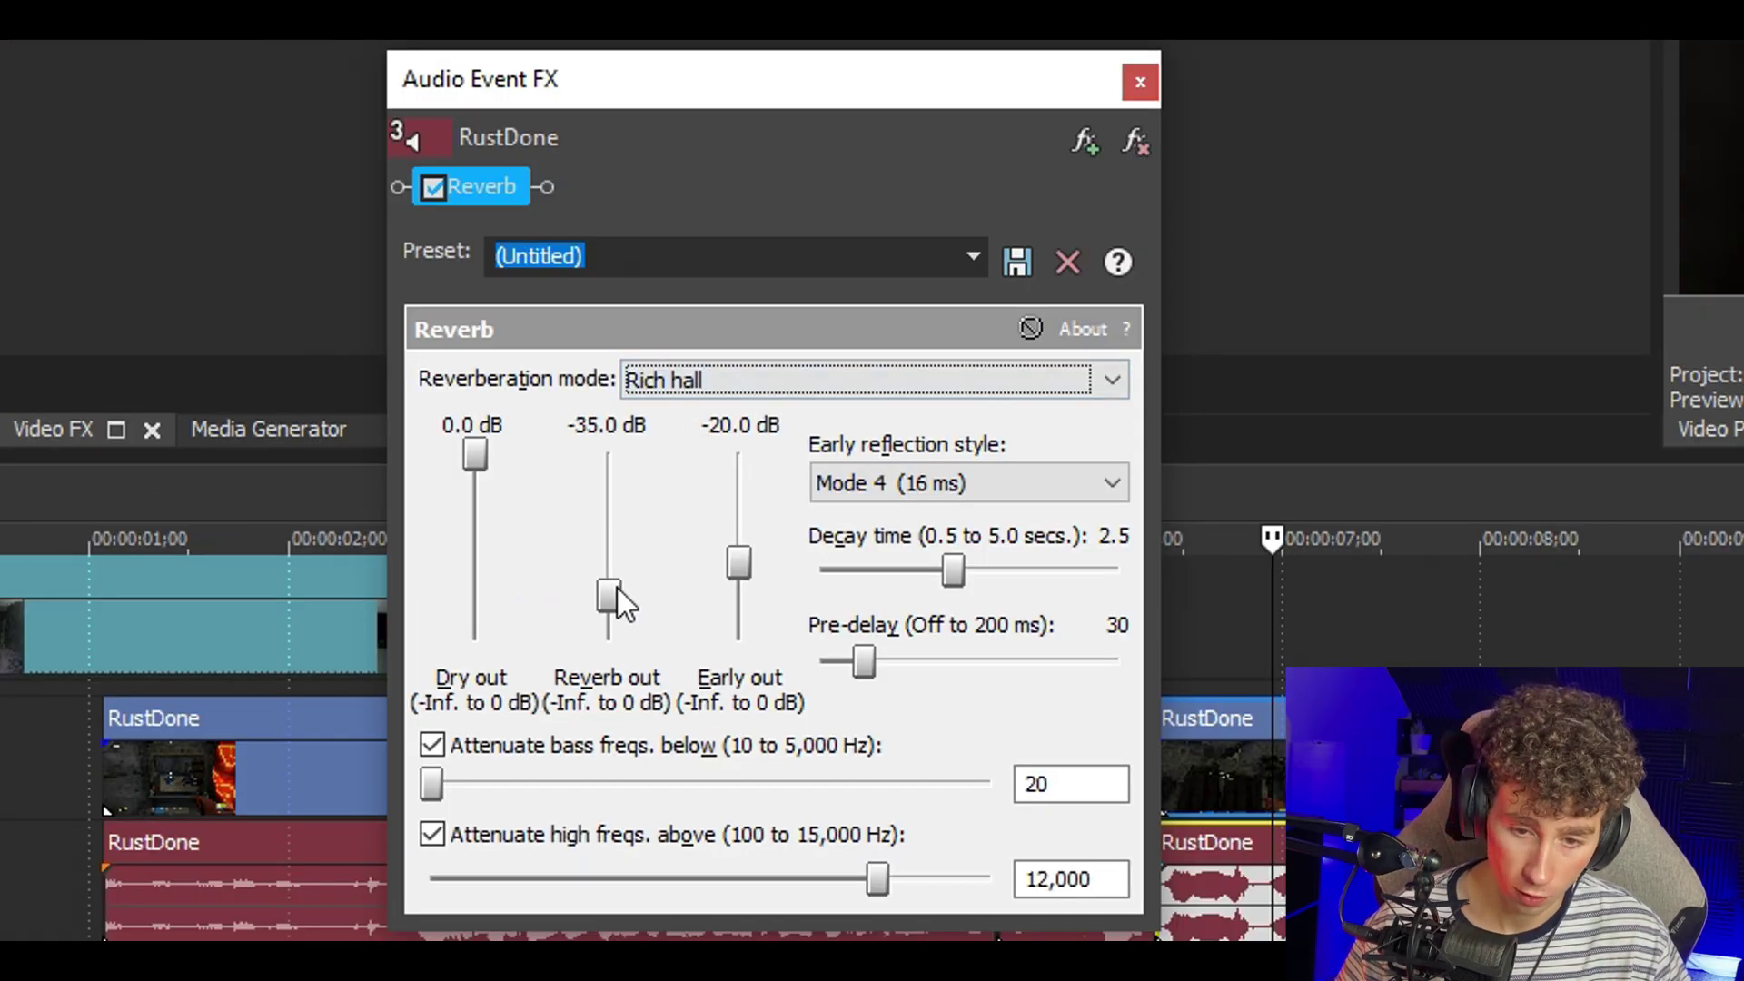
pyautogui.click(609, 596)
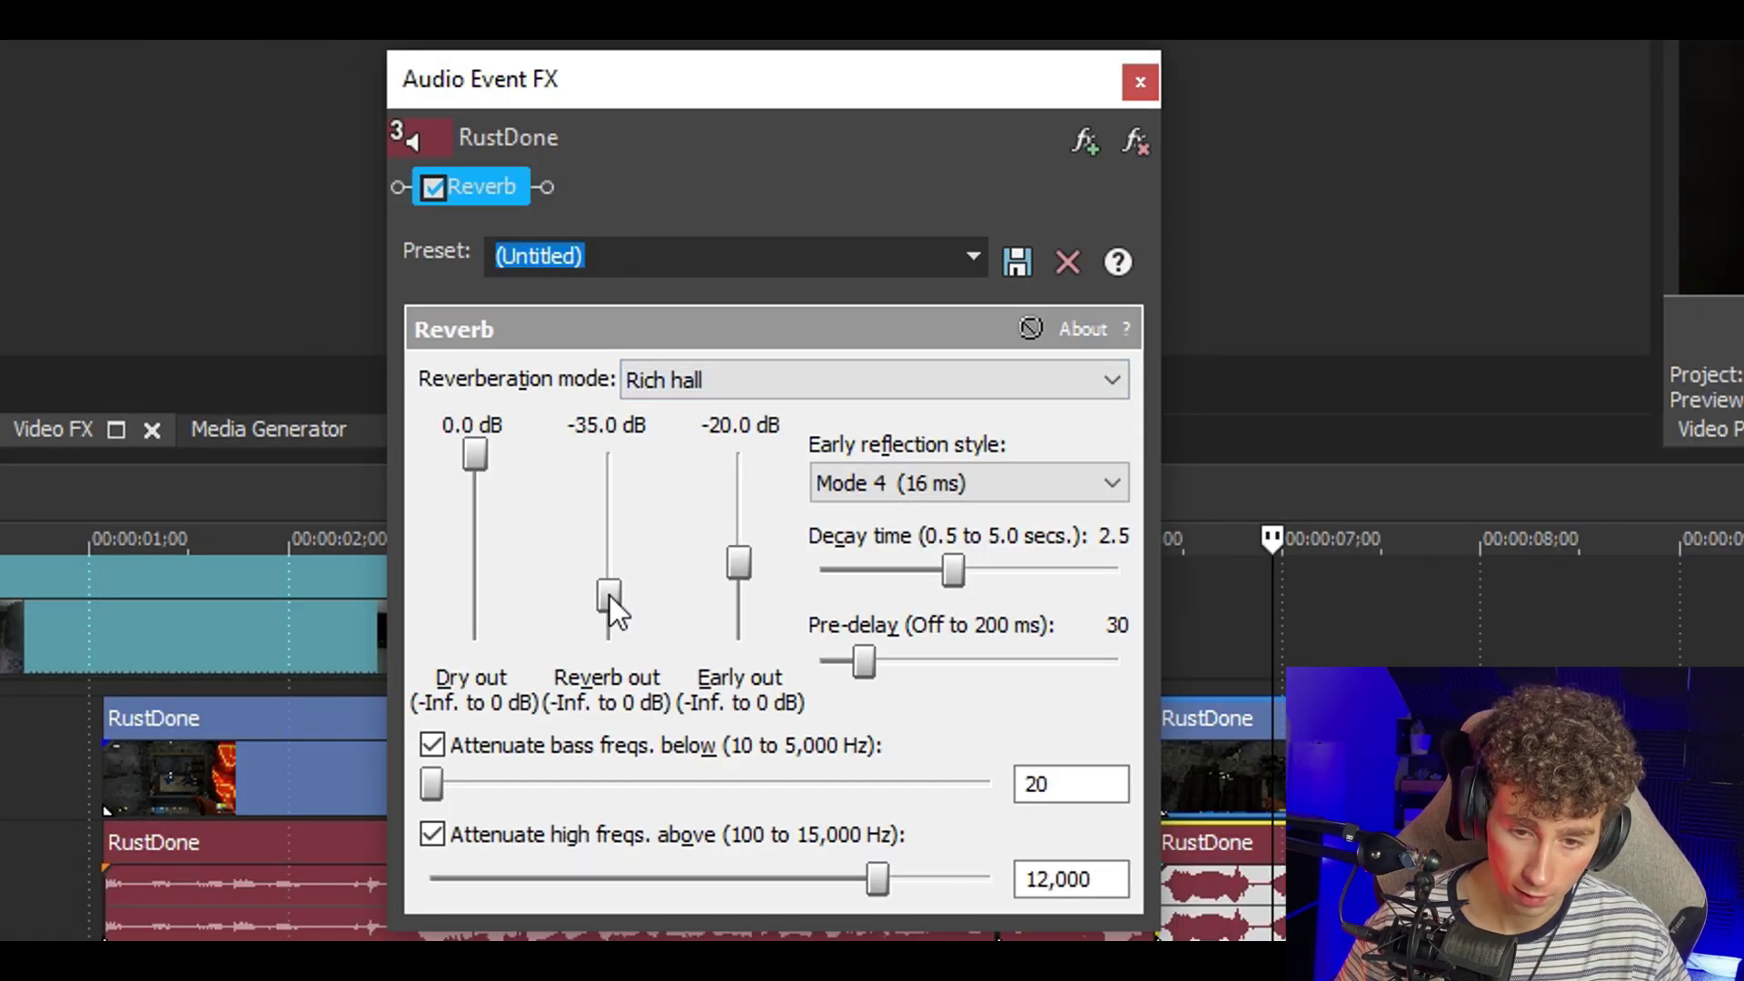
pyautogui.moveTo(609, 595); pyautogui.dragTo(645, 569)
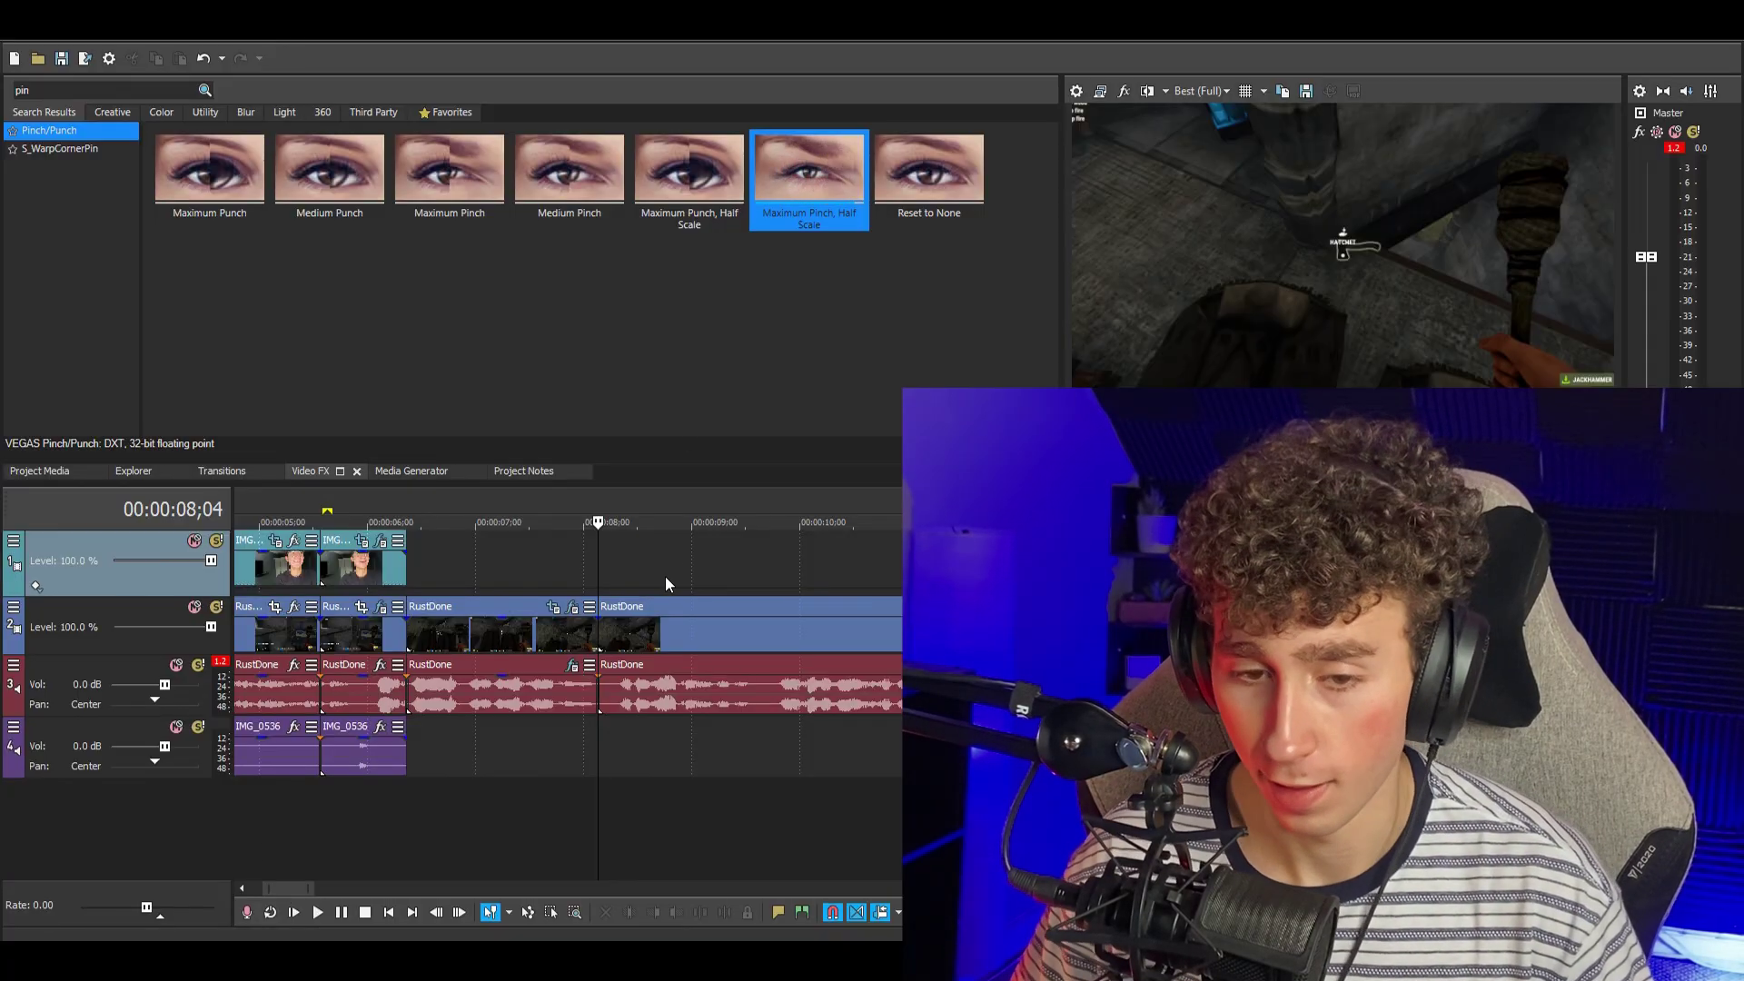
# - Drop the Titles & Text Default preset onto the timeline at about 8 seconds
pyautogui.click(400, 472)
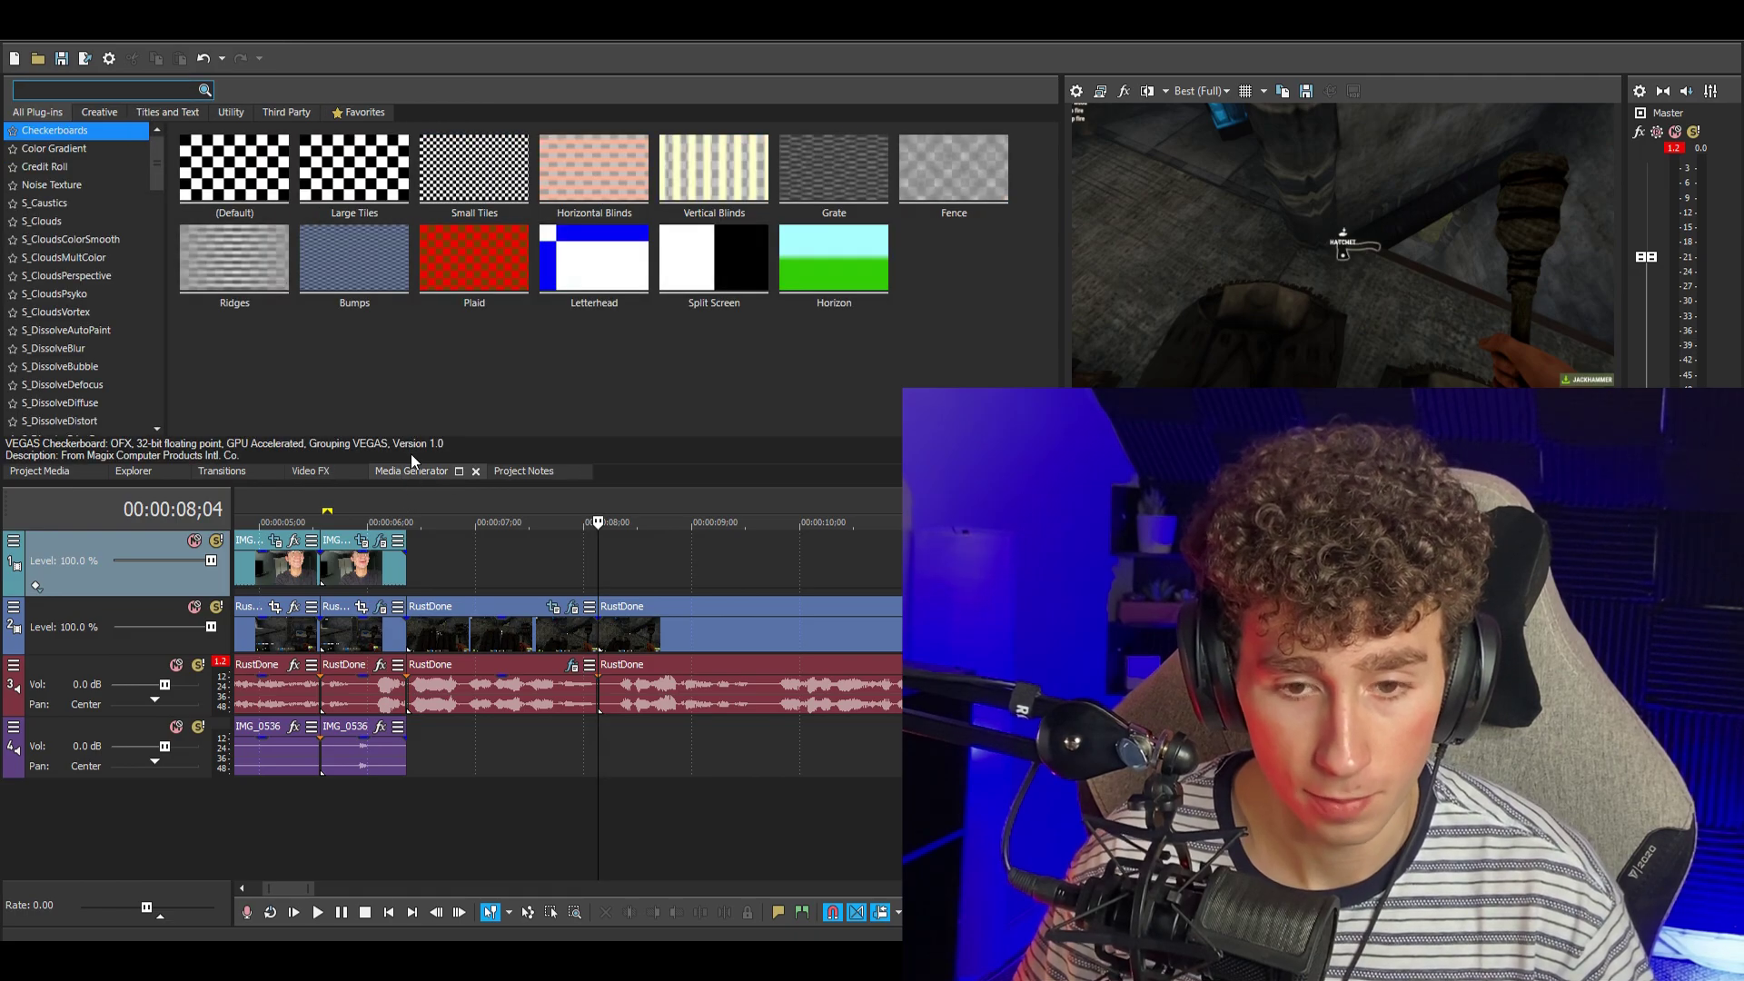
pyautogui.scroll(-15, 95, 315)
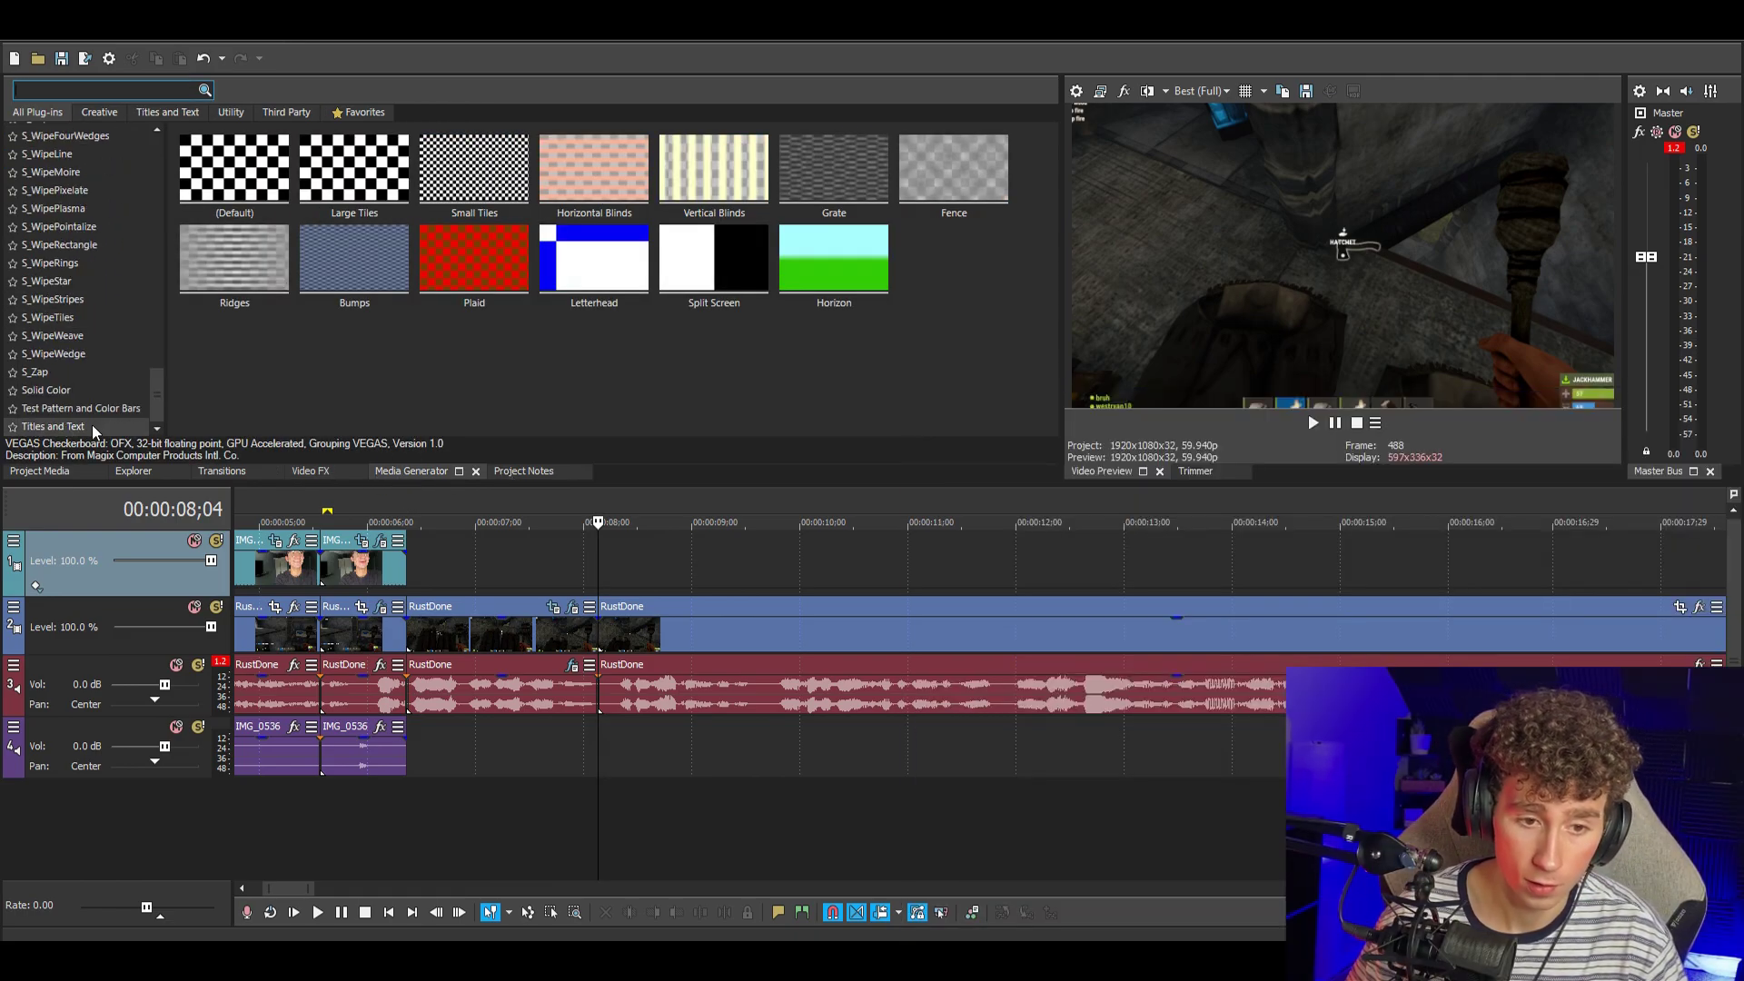
pyautogui.click(91, 426)
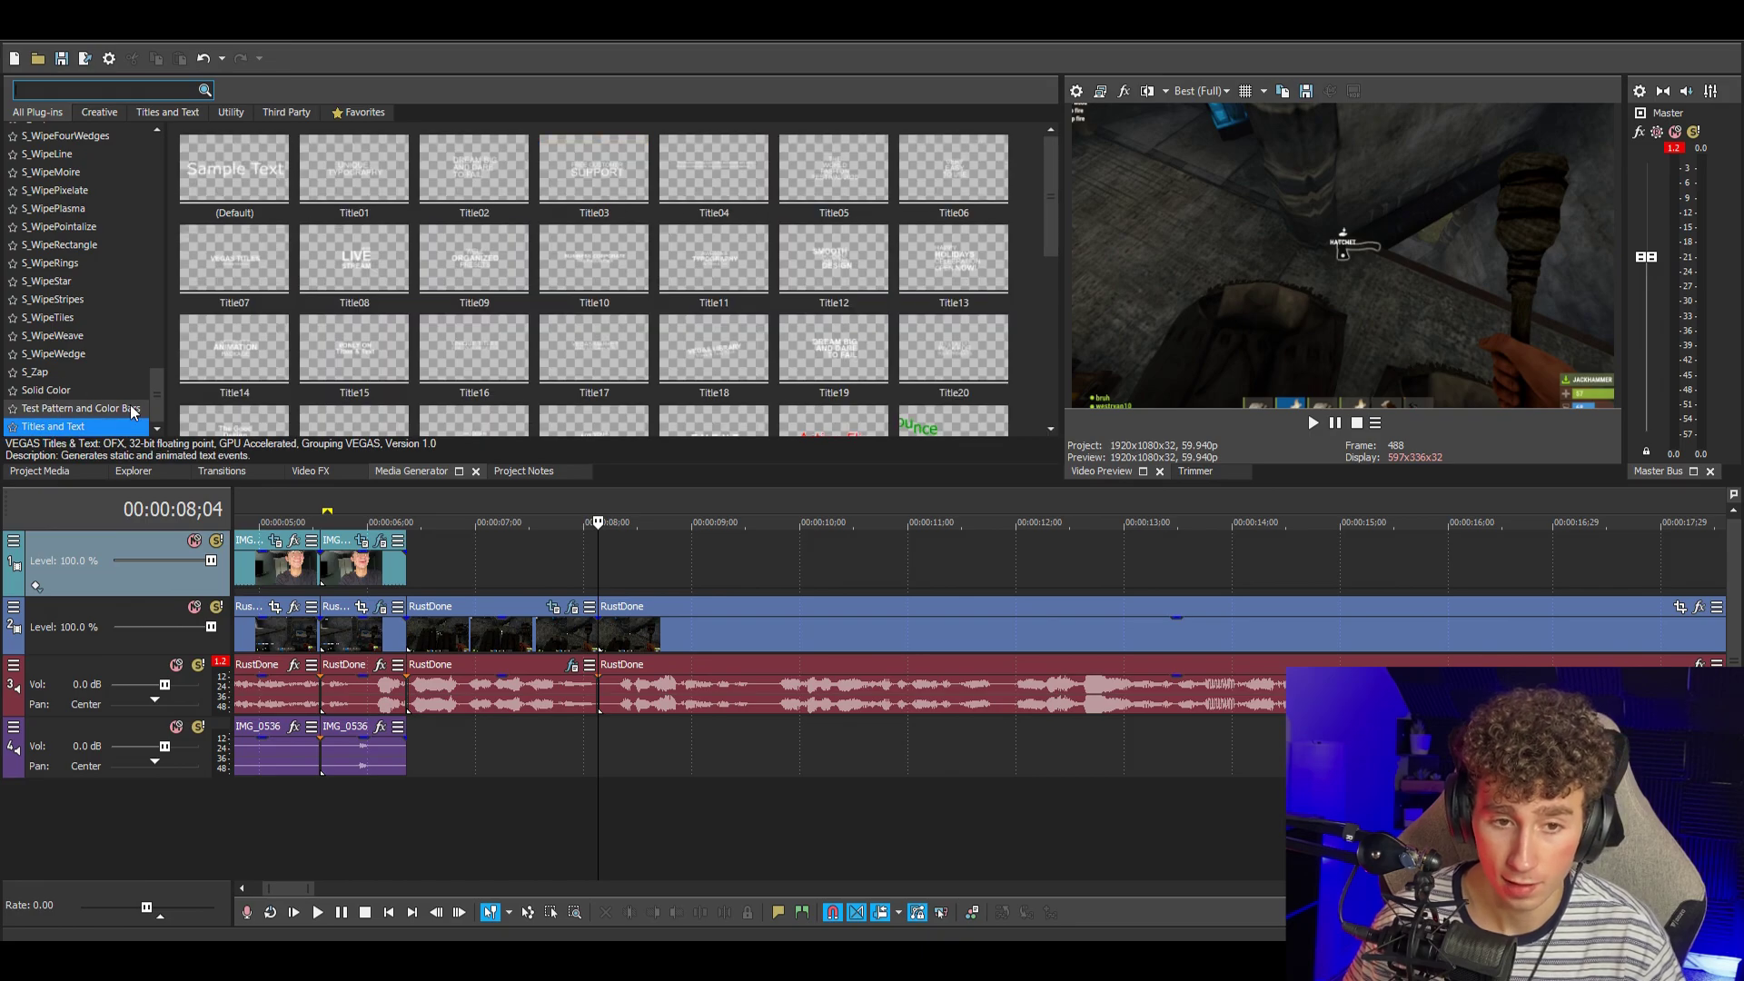
pyautogui.moveTo(243, 176); pyautogui.dragTo(608, 577)
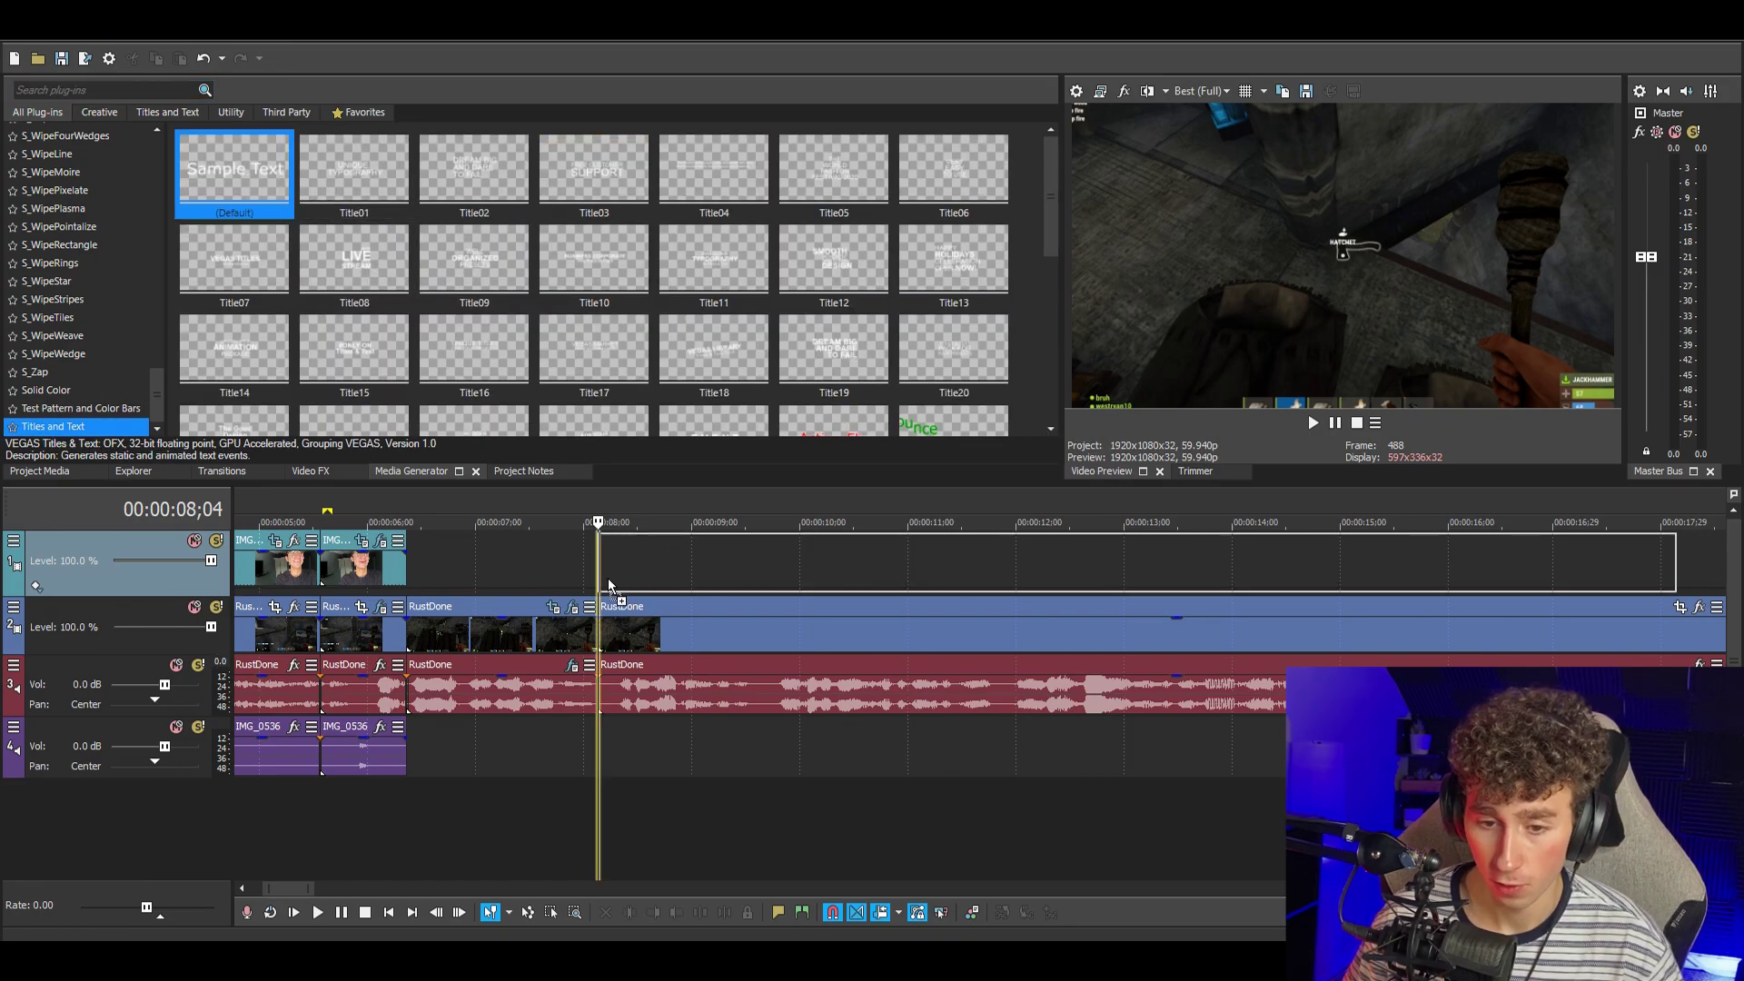
# - Trim the title to about 8–9 seconds and move it onto the top track
pyautogui.click(636, 624)
pyautogui.moveTo(1680, 570); pyautogui.dragTo(652, 586)
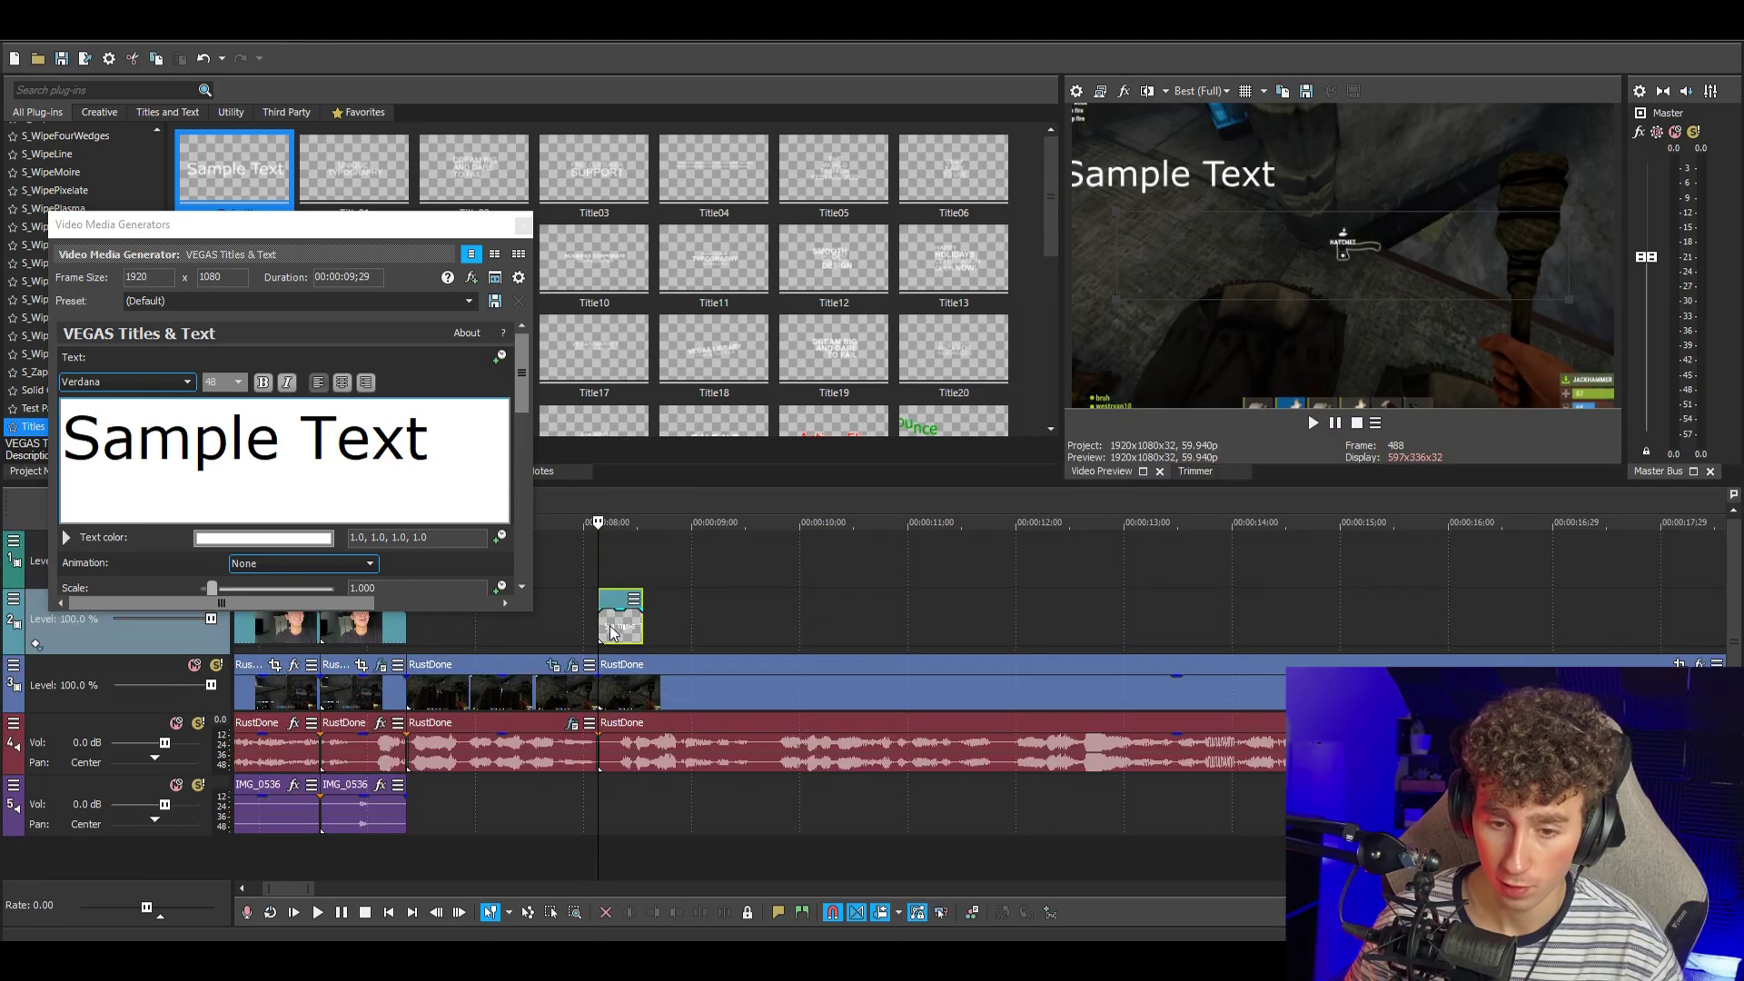
pyautogui.moveTo(608, 625); pyautogui.dragTo(614, 568)
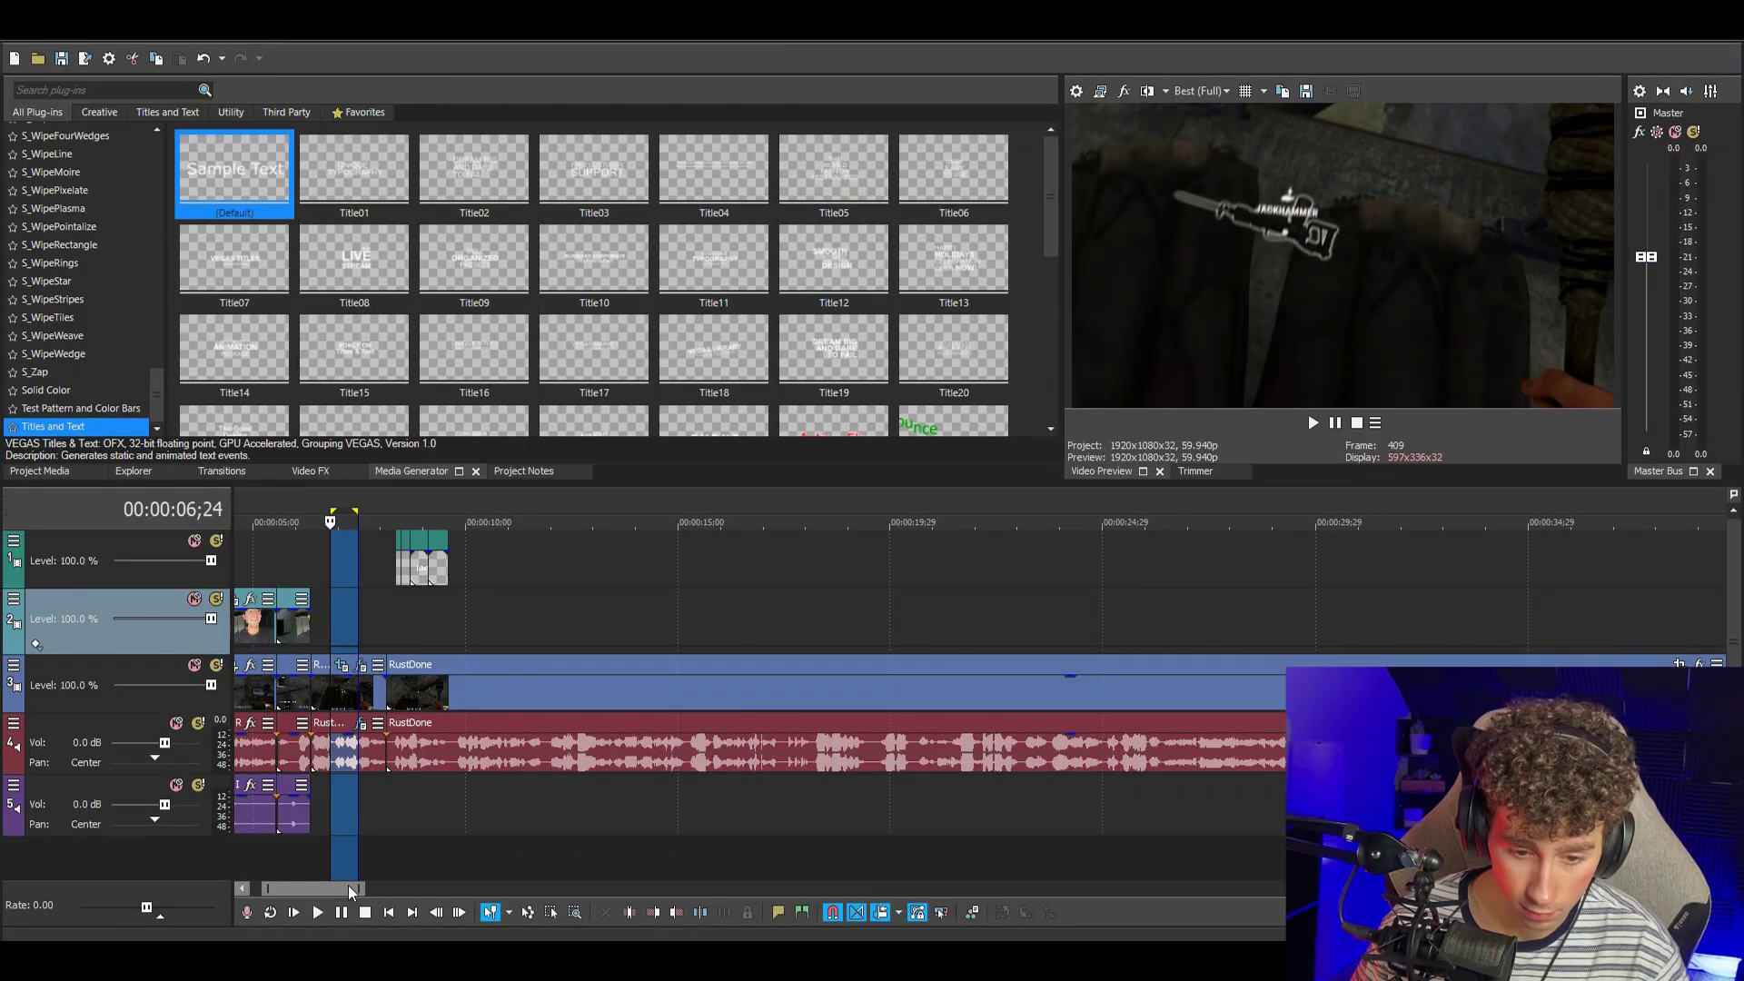
pyautogui.moveTo(350, 892); pyautogui.dragTo(306, 892)
# - Play back from the title's start to check the text overlay
pyautogui.click(668, 617)
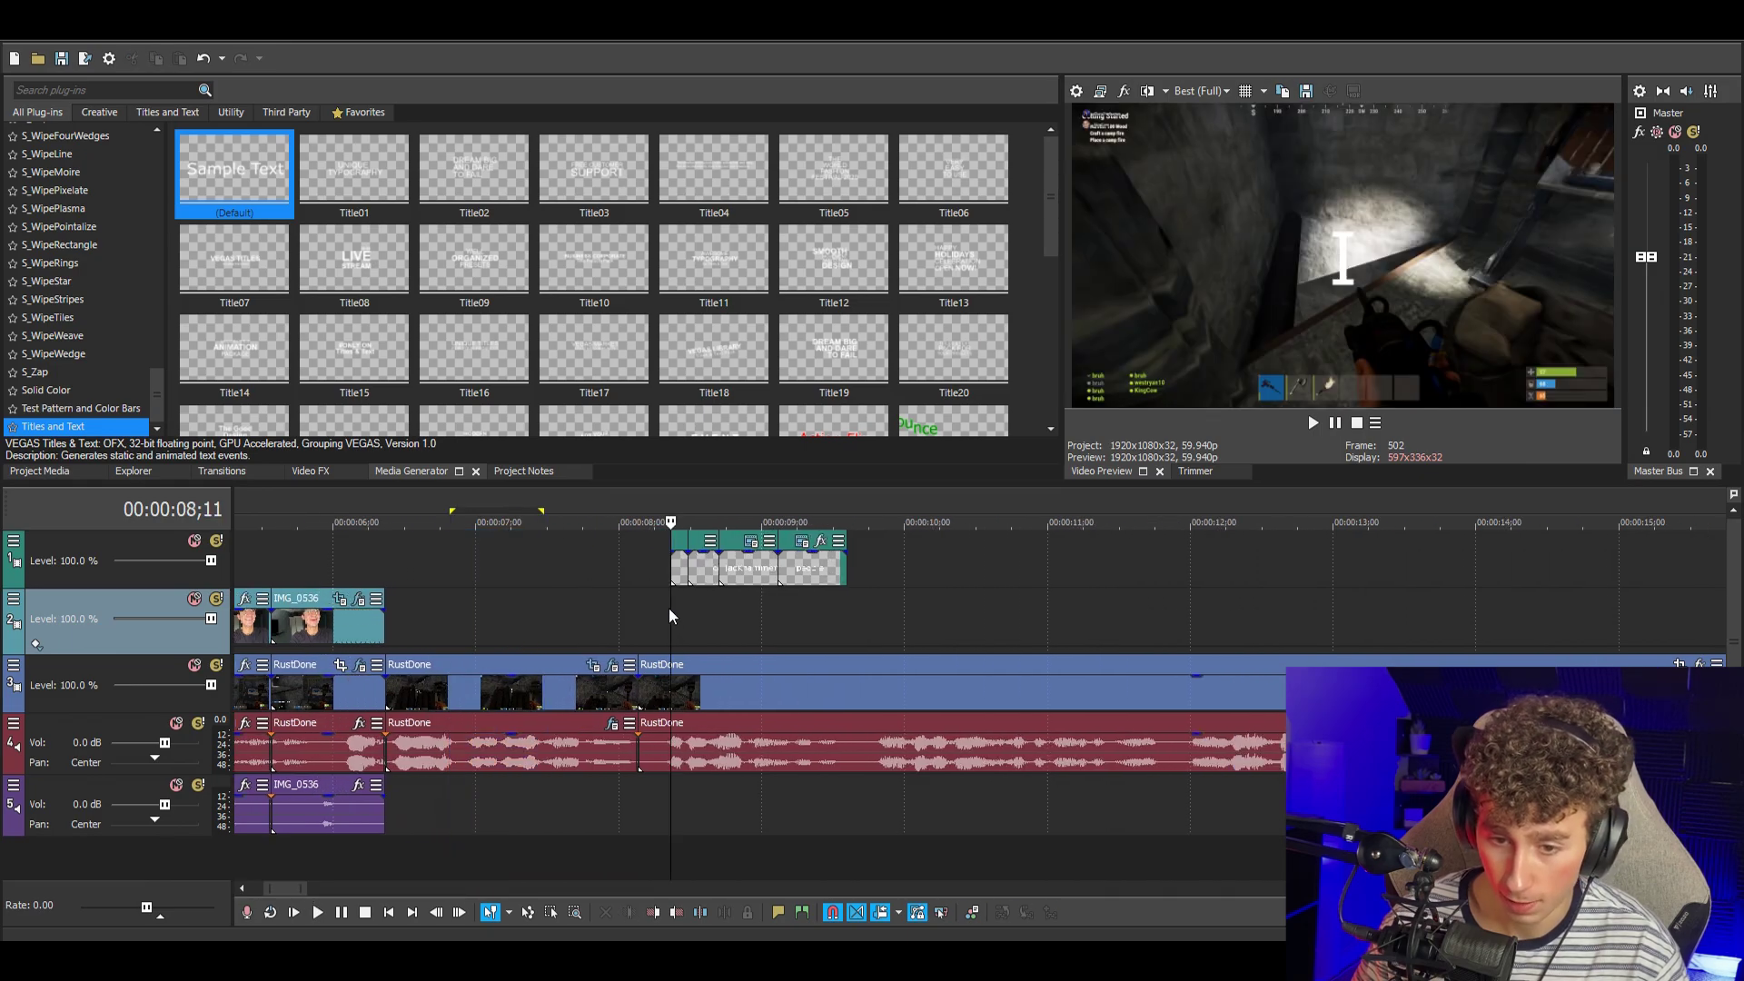
pyautogui.click(654, 614)
pyautogui.press('space')
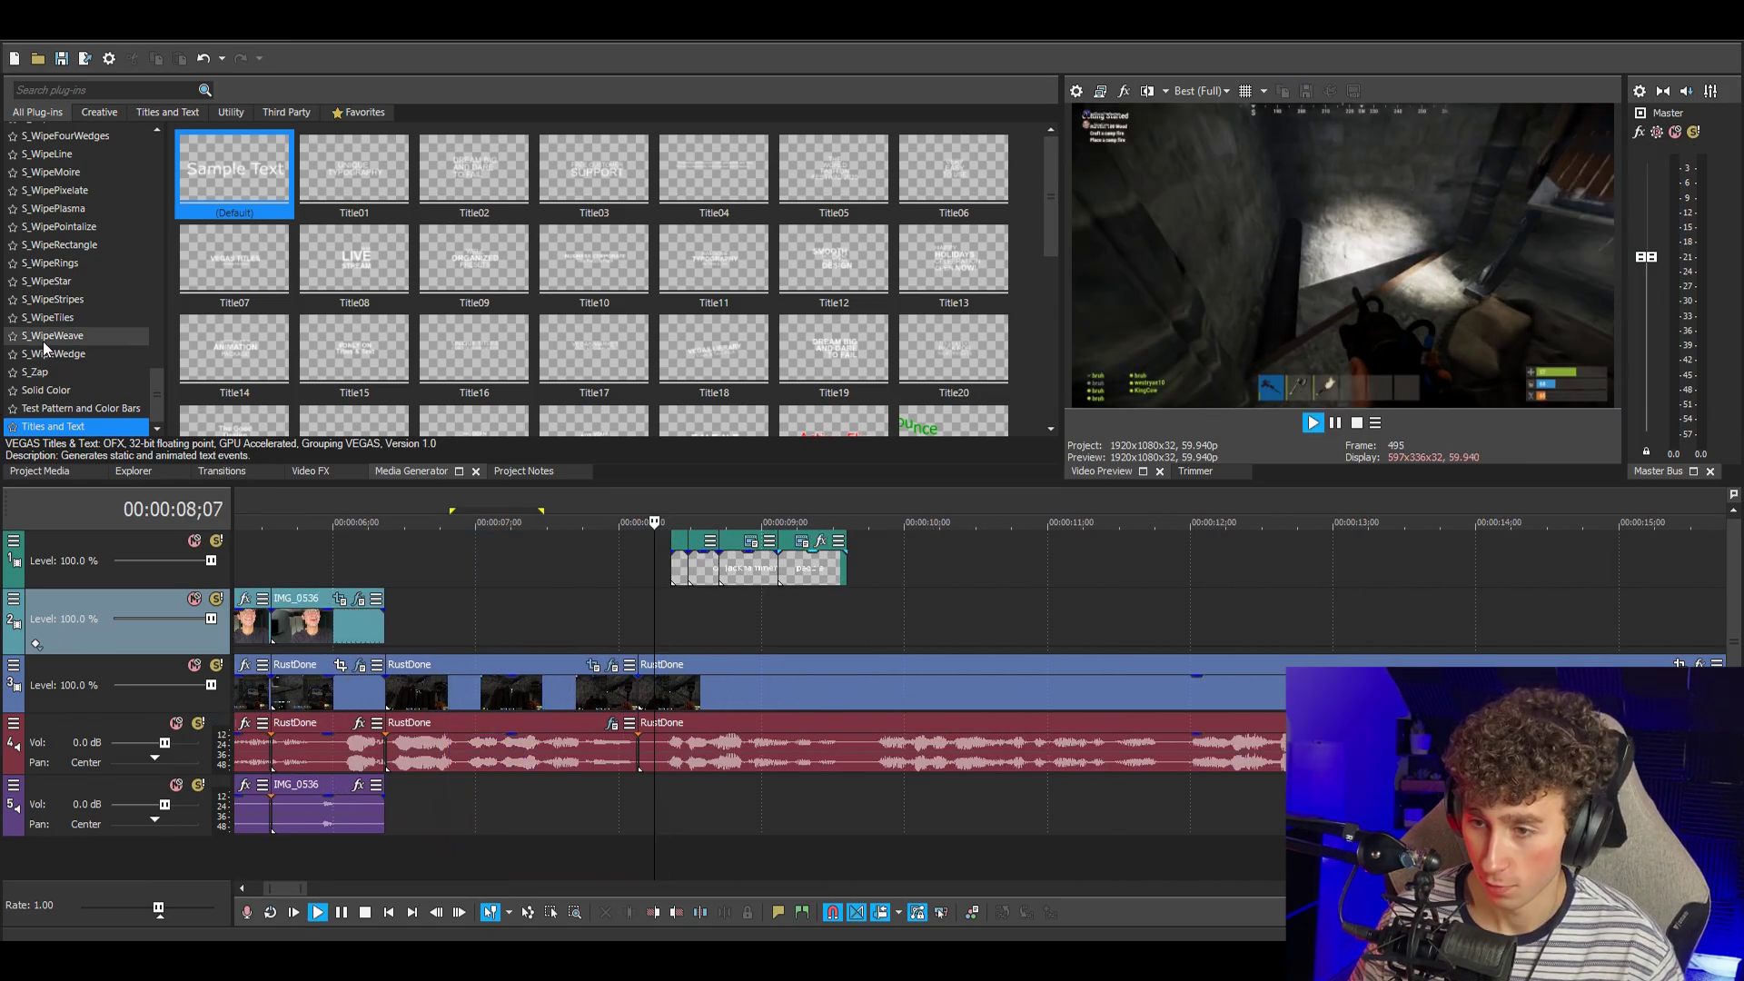
pyautogui.press('space')
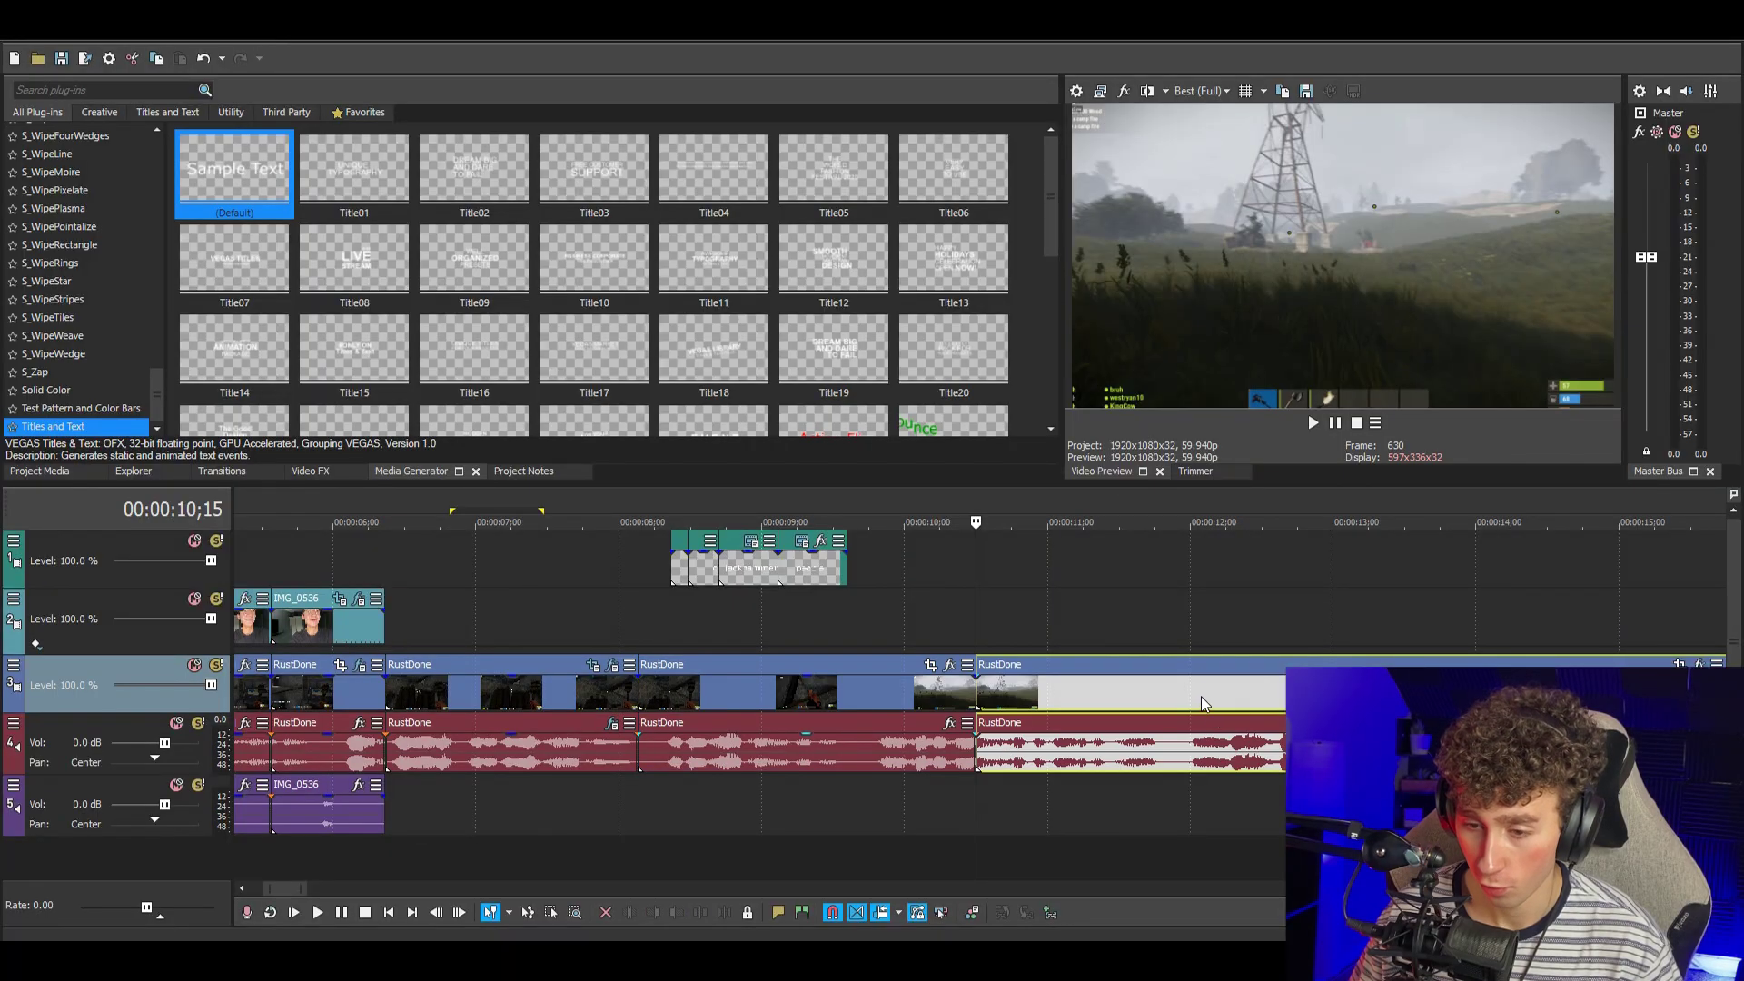
# - Split the gameplay at about 11 seconds and zoom the new piece's Pan/Crop framing in
pyautogui.click(1201, 696)
pyautogui.press('s')
pyautogui.click(1068, 699)
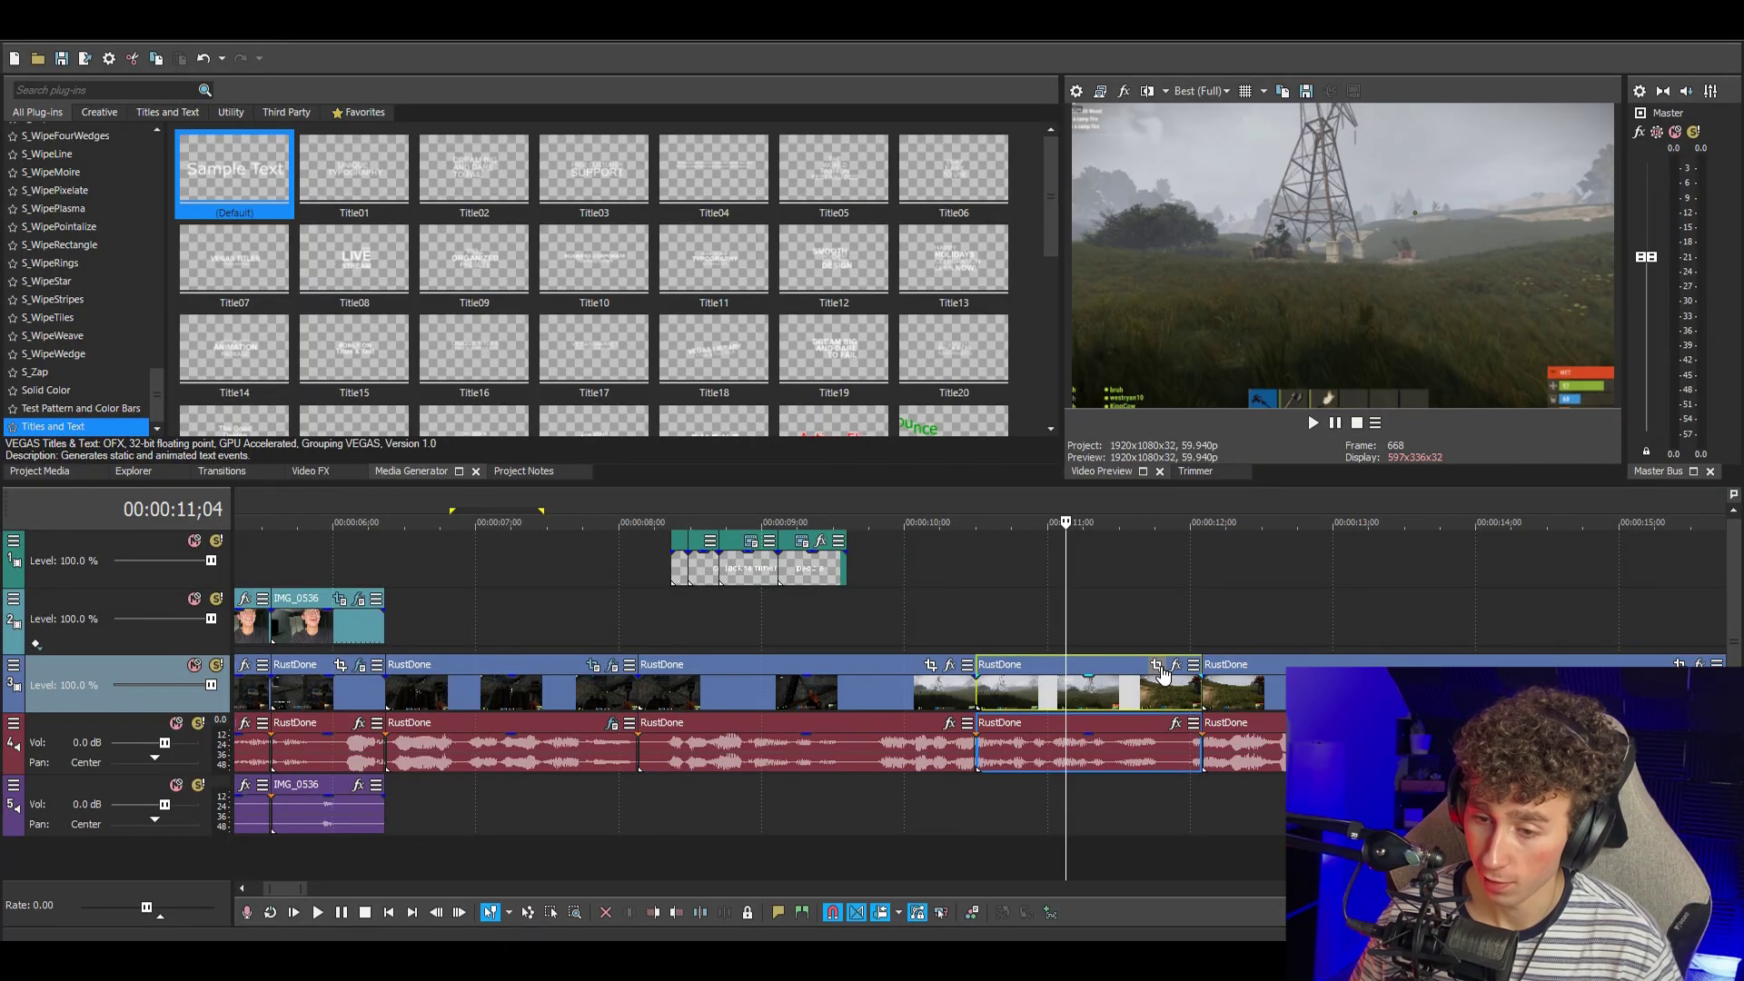
pyautogui.click(1157, 666)
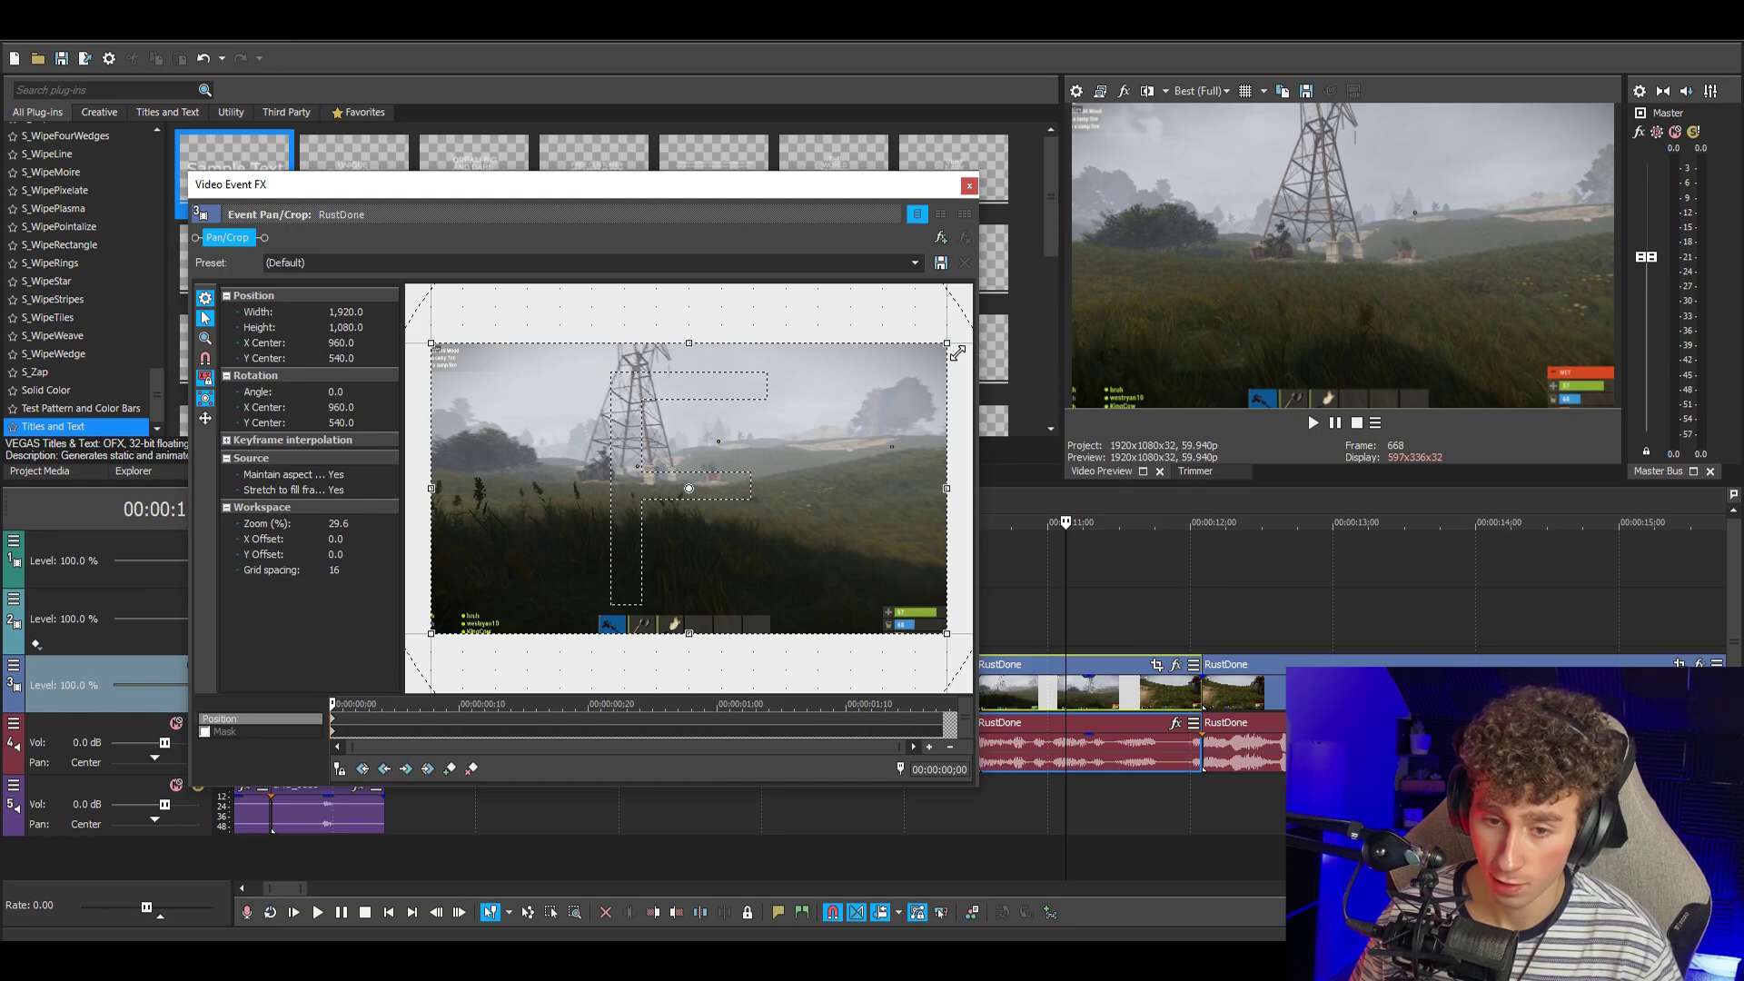
pyautogui.moveTo(957, 352); pyautogui.dragTo(888, 380)
pyautogui.click(968, 188)
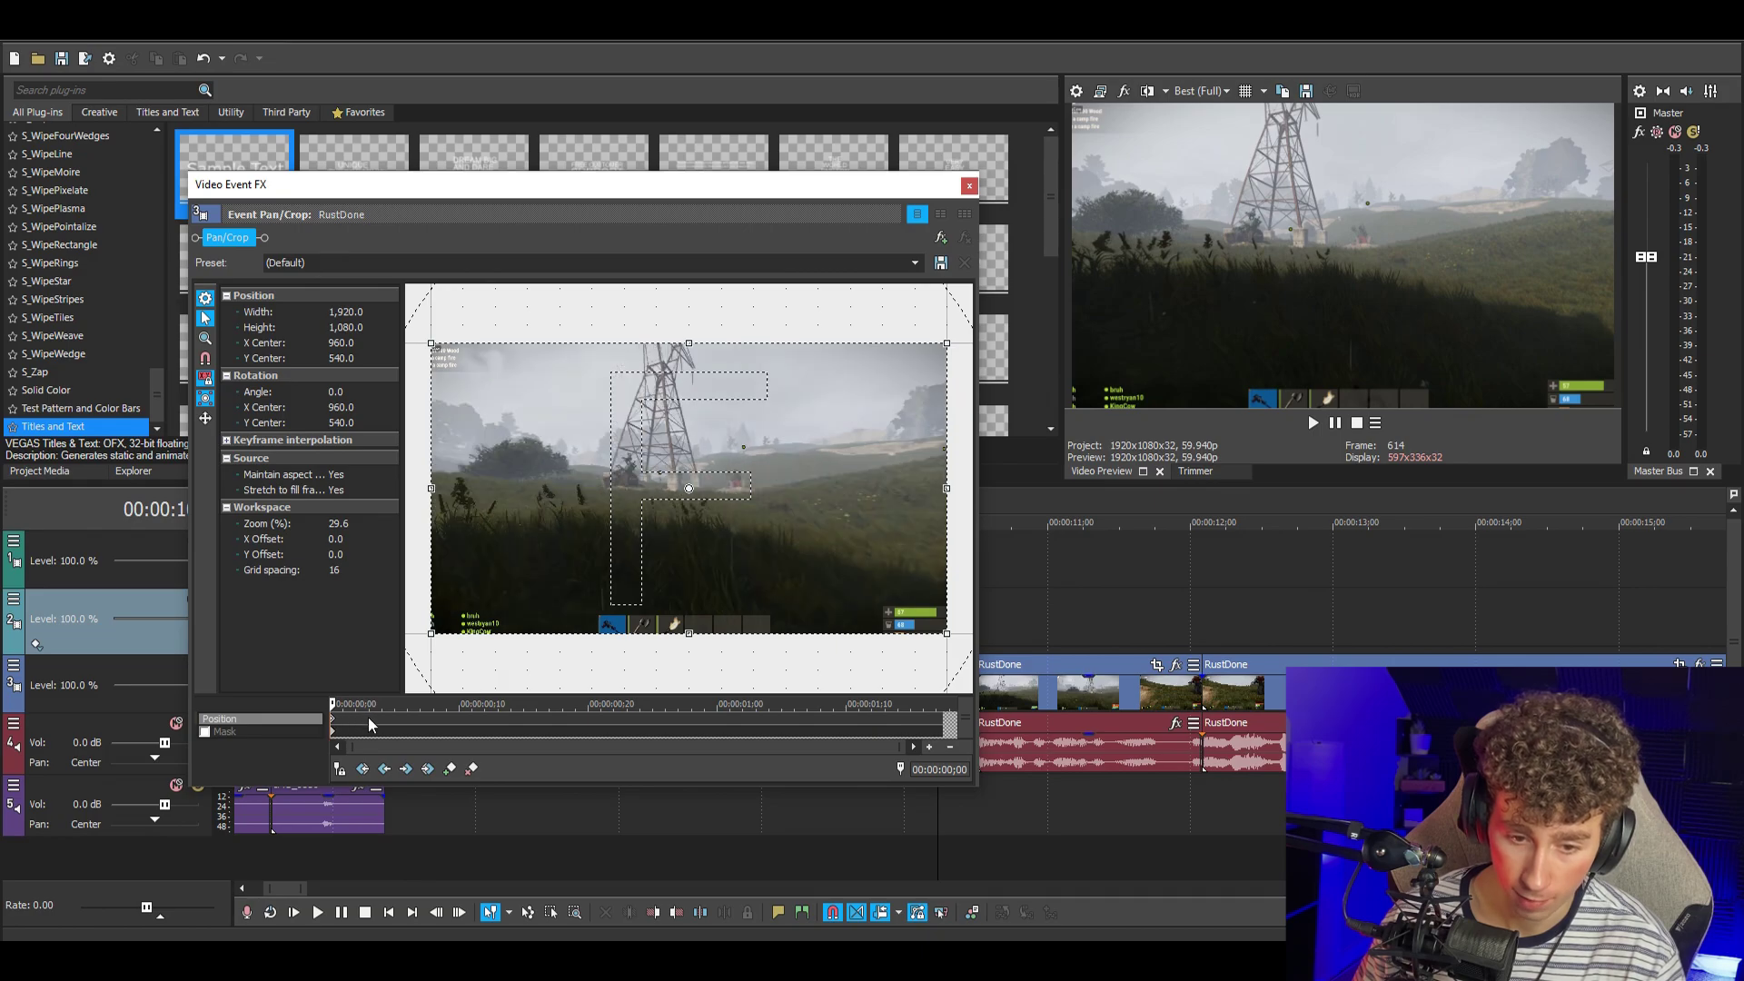
# - Reset the first Pan/Crop keyframe to the full frame so the piece zooms in, then play it
pyautogui.scroll(2, 443, 651)
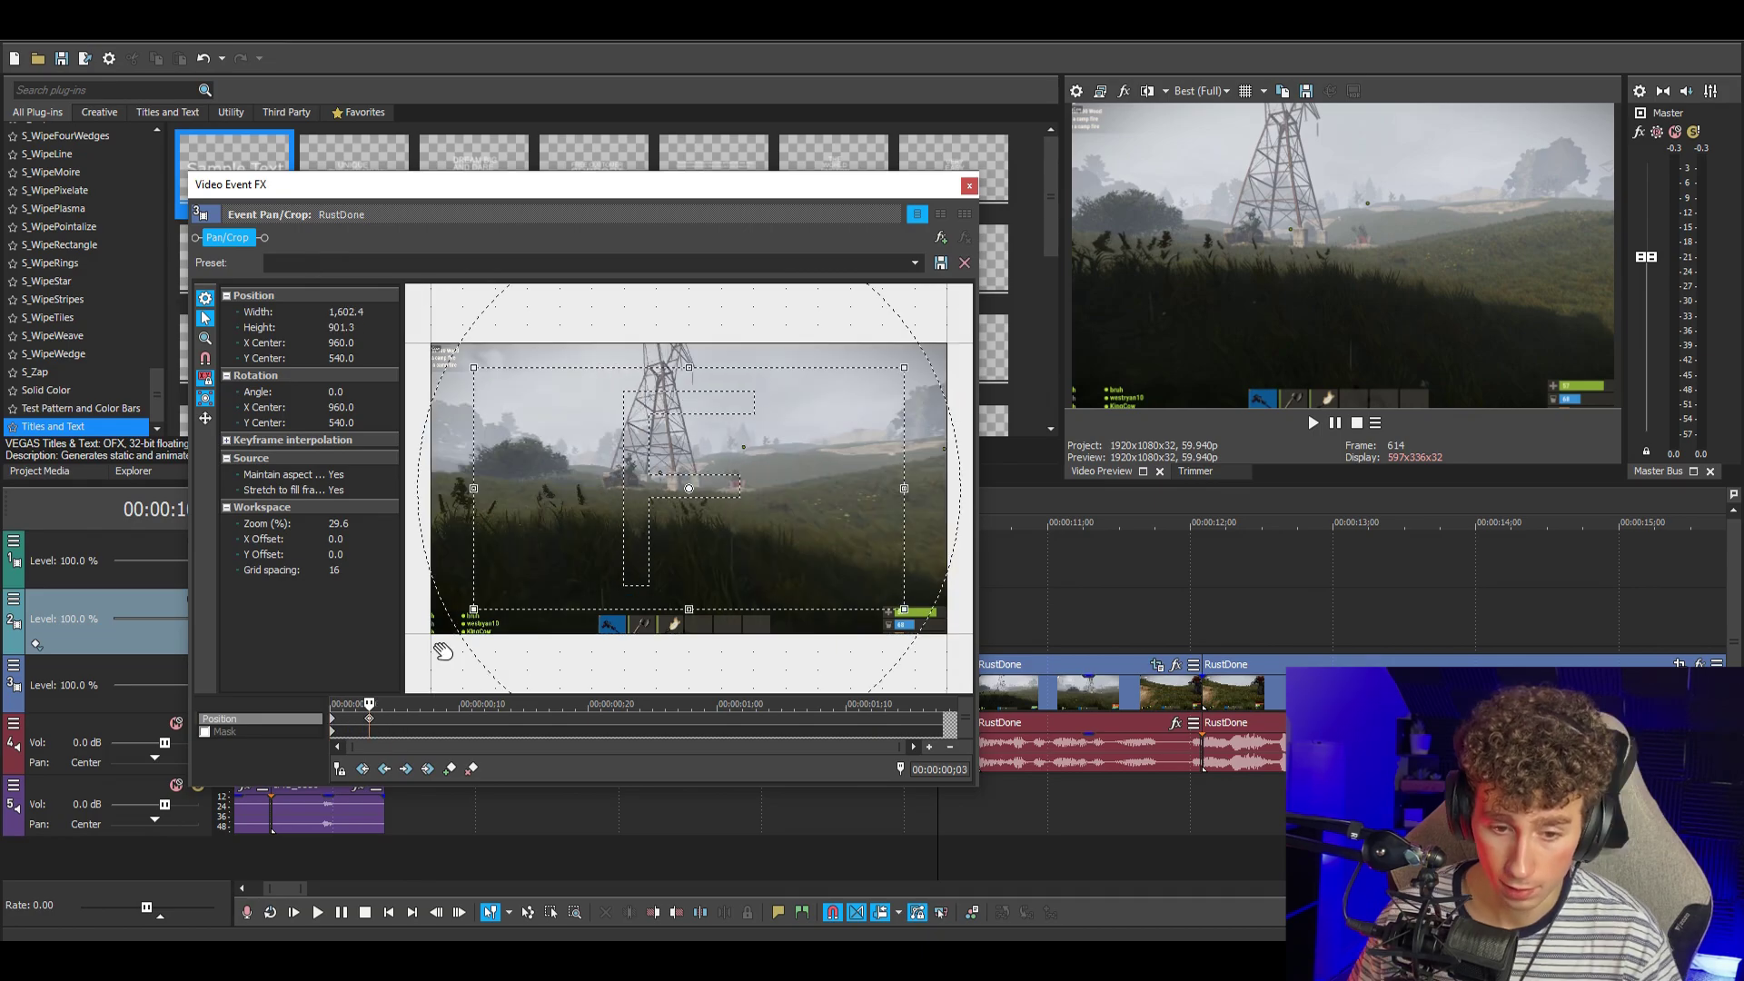
pyautogui.click(341, 723)
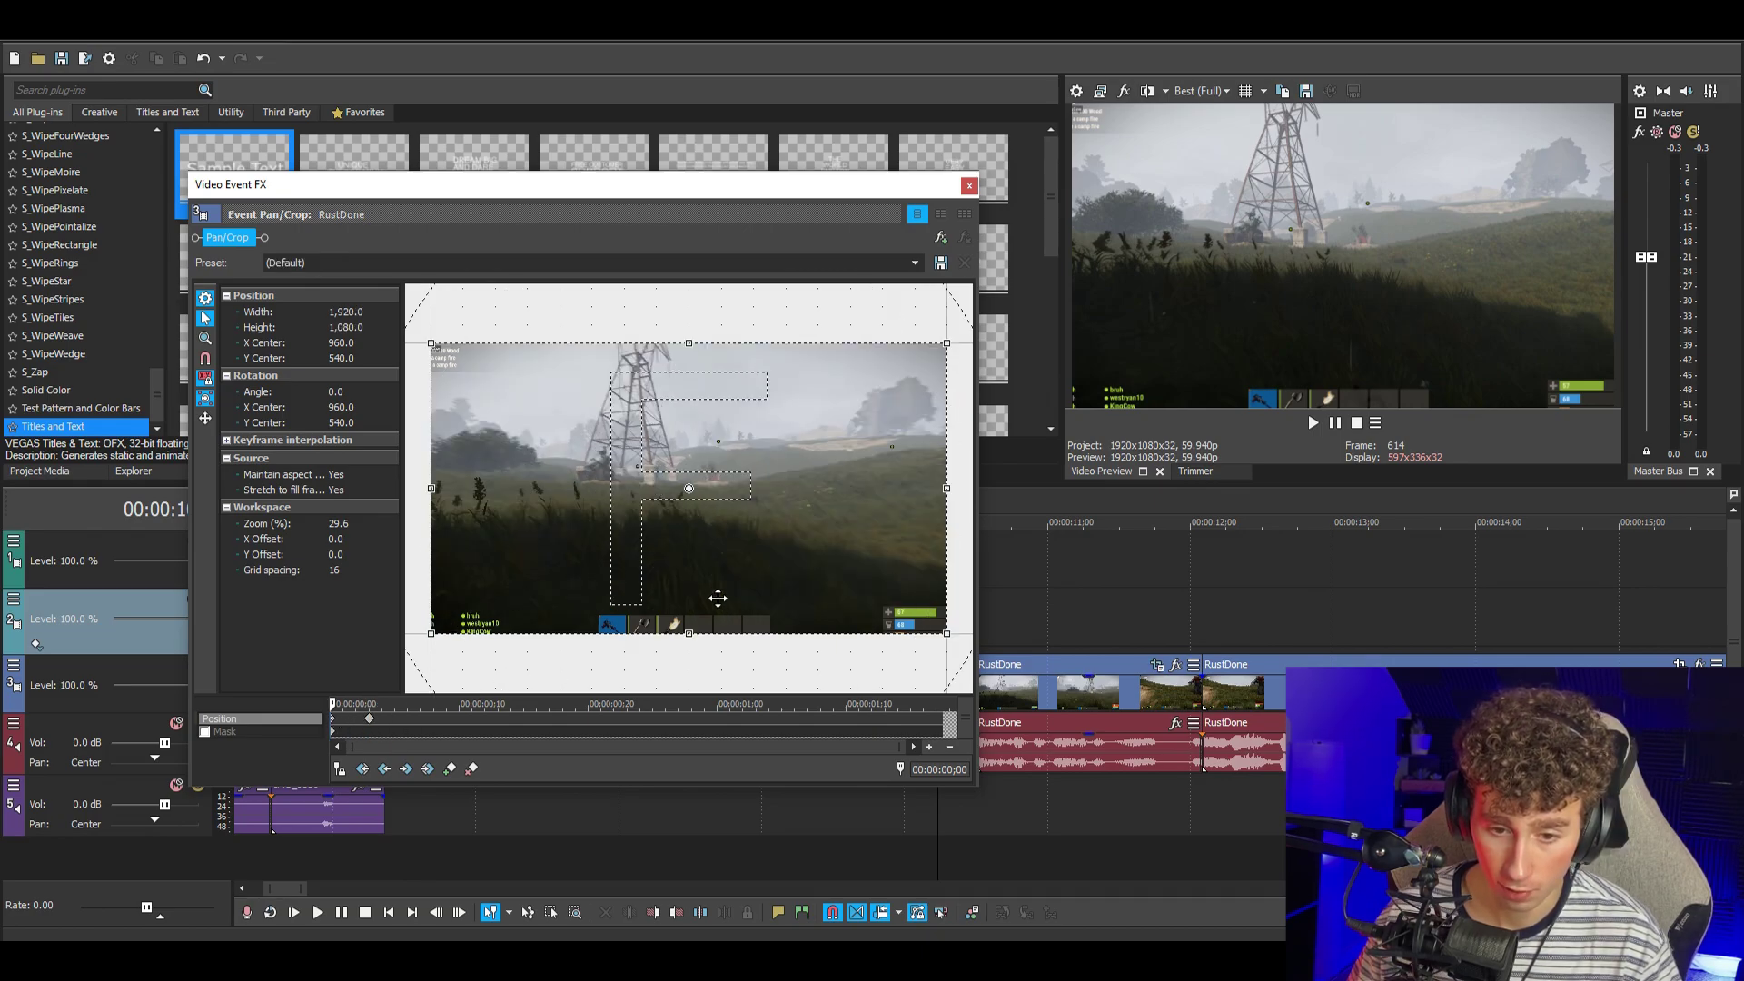
pyautogui.moveTo(662, 521); pyautogui.dragTo(660, 523)
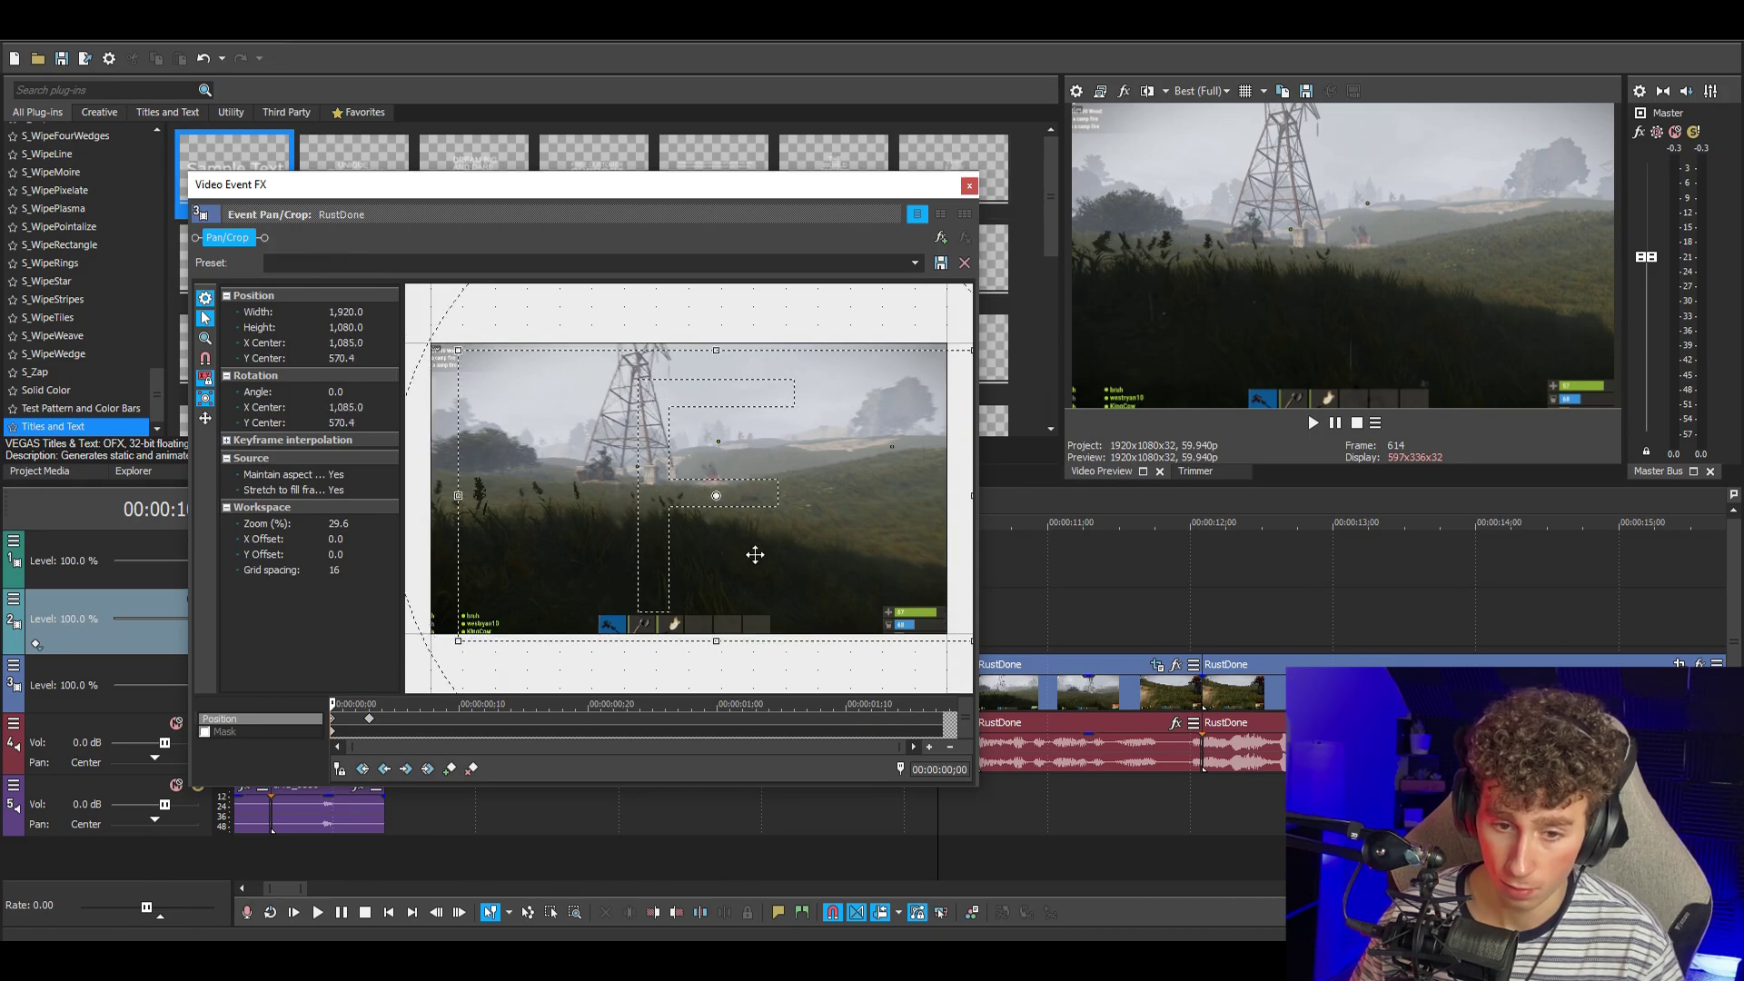
pyautogui.rightClick(690, 455)
pyautogui.click(718, 464)
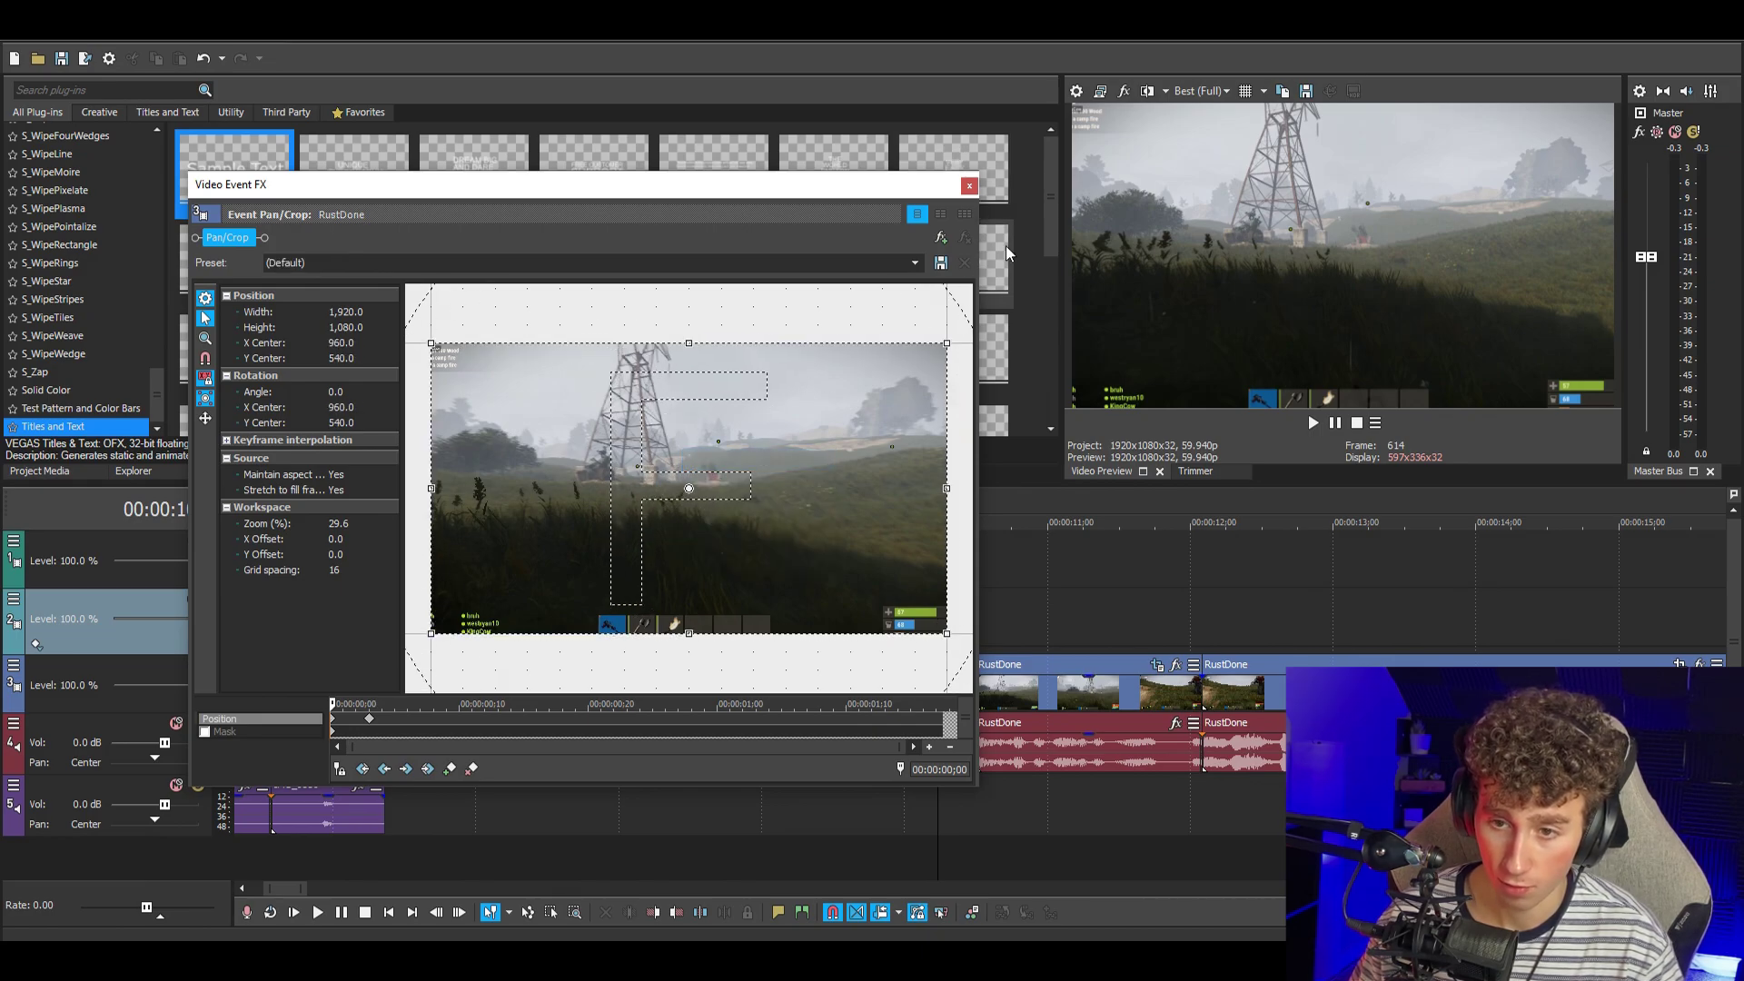
pyautogui.click(968, 187)
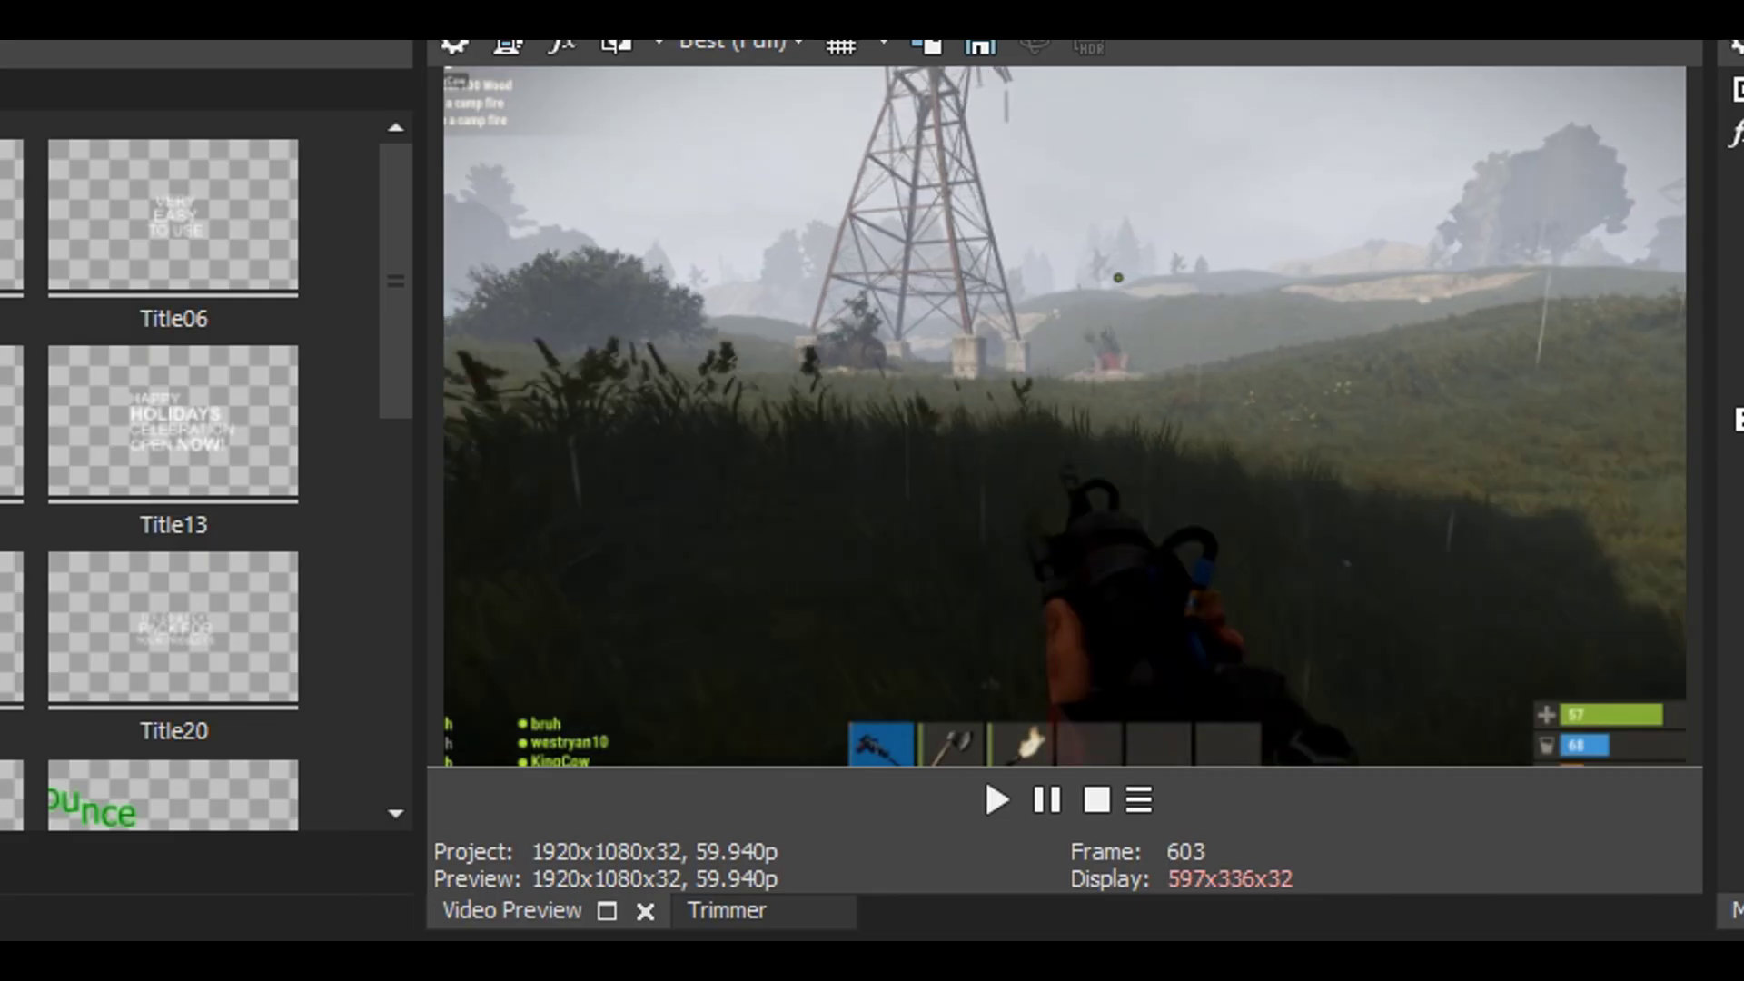
pyautogui.press('space')
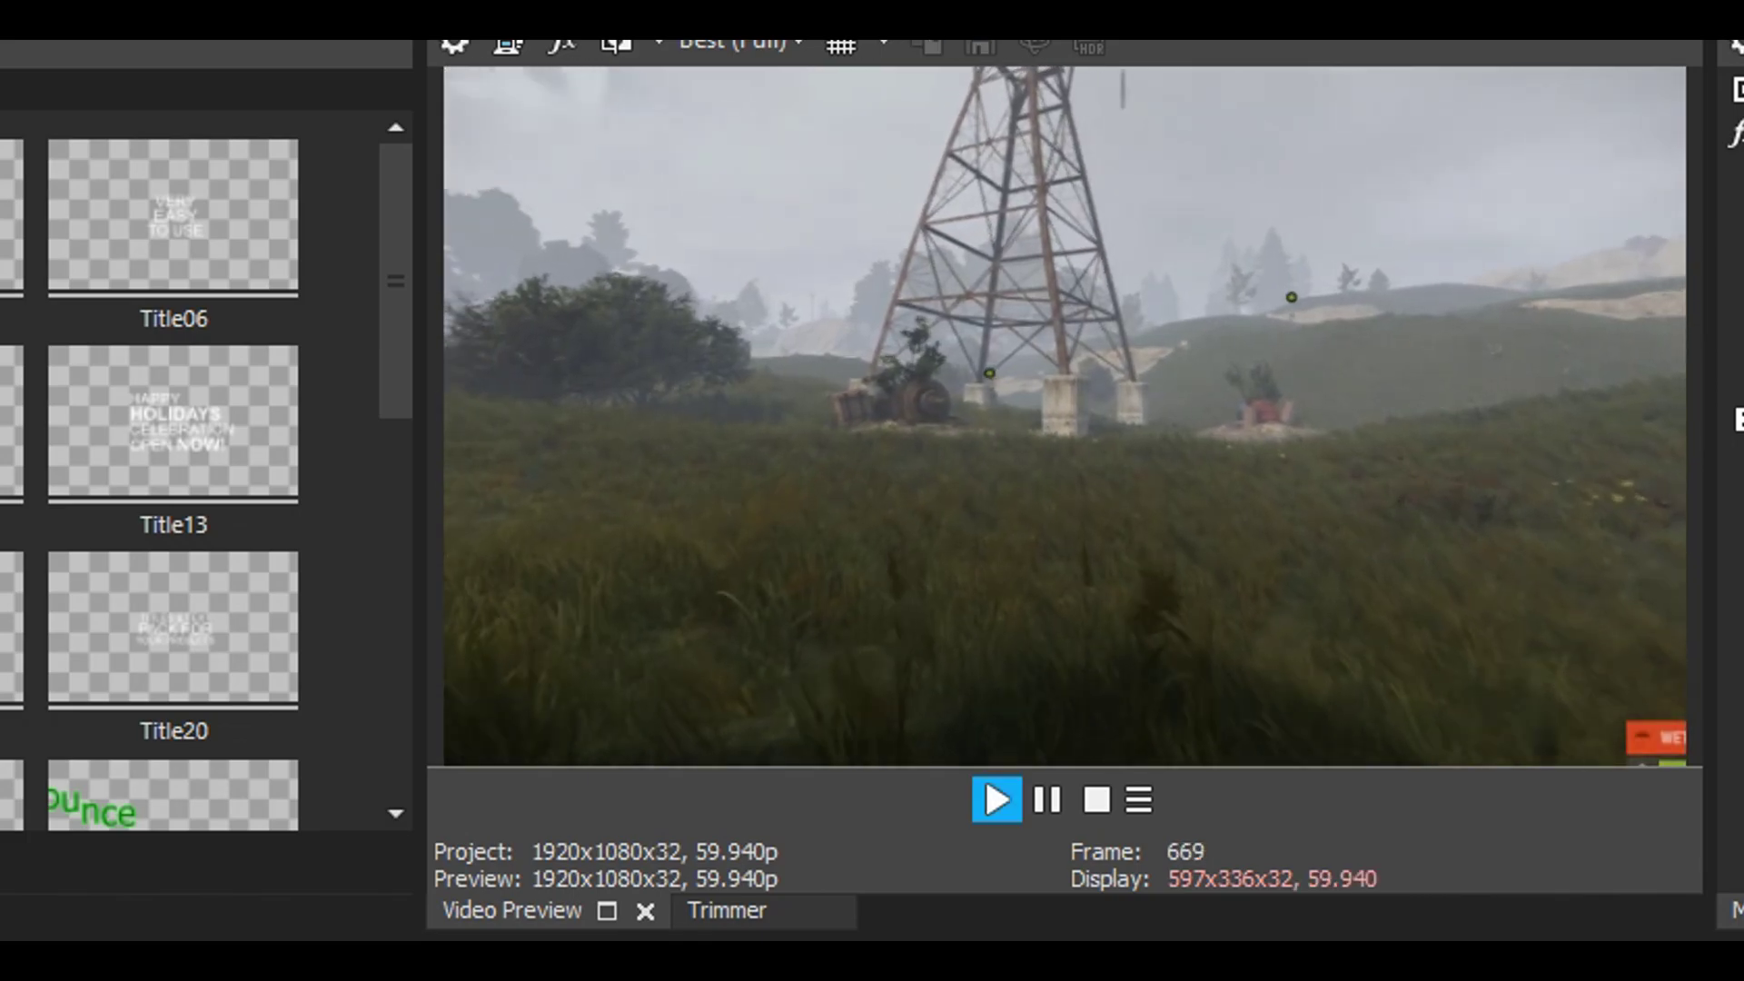